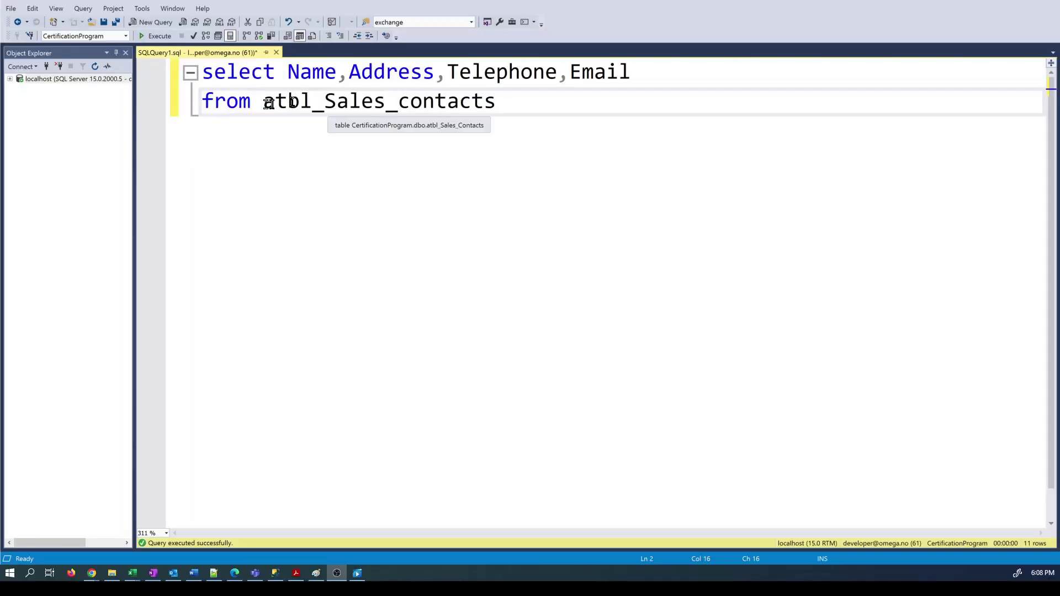
Run the atbl_Sales_contacts query to list its 11 contacts, then switch to the browser tutorial.
drag(264, 102, 495, 99)
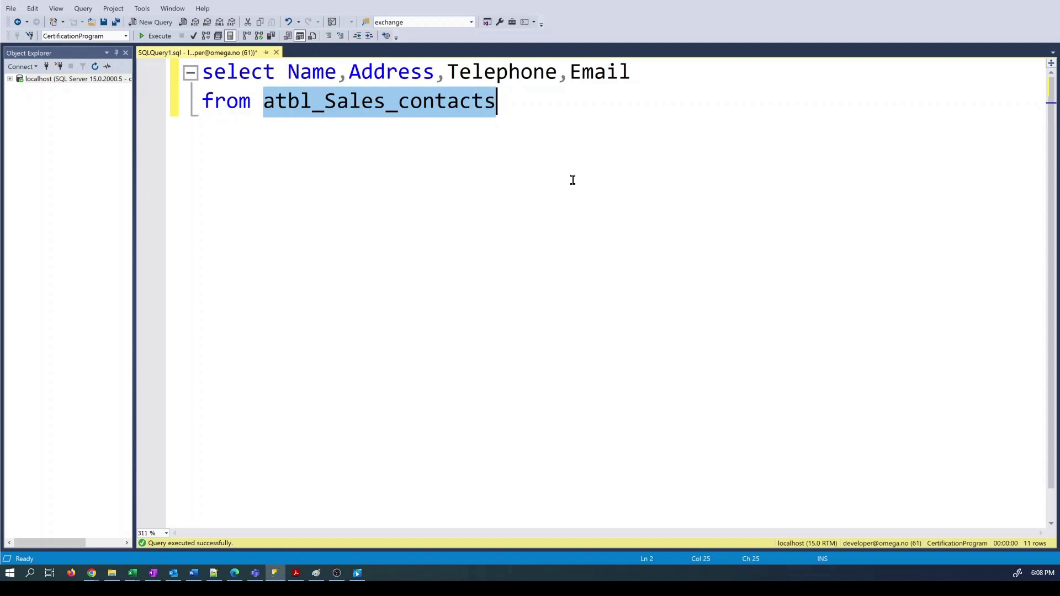
drag(288, 73, 624, 76)
click(503, 123)
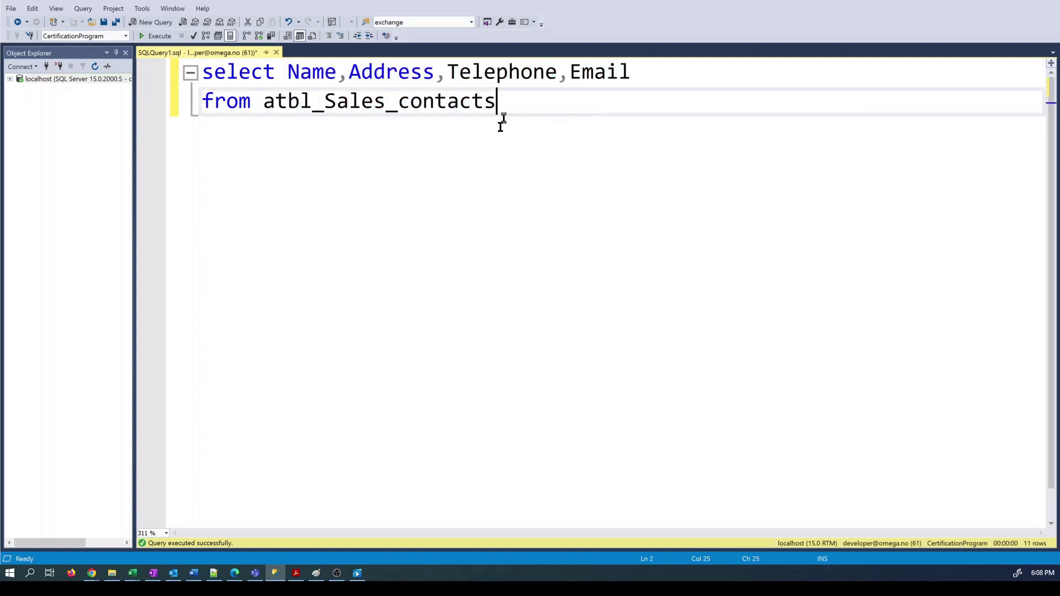
key(ctrl+r)
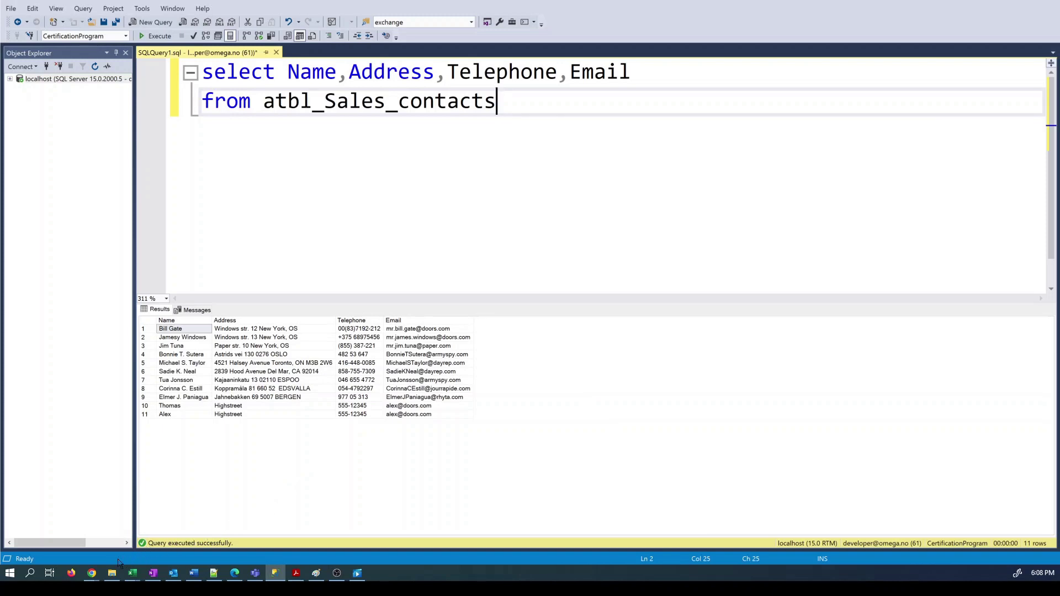
click(92, 574)
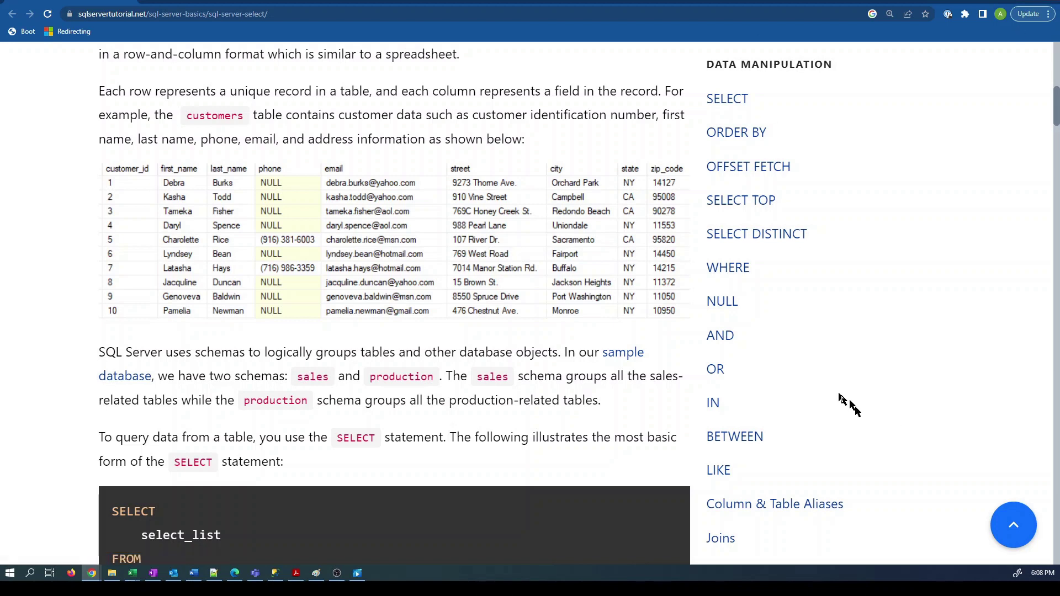
Snip the entire customers sample table, including its NULL phone values, as a screen image.
ctrl+scroll(829, 363, up, 3)
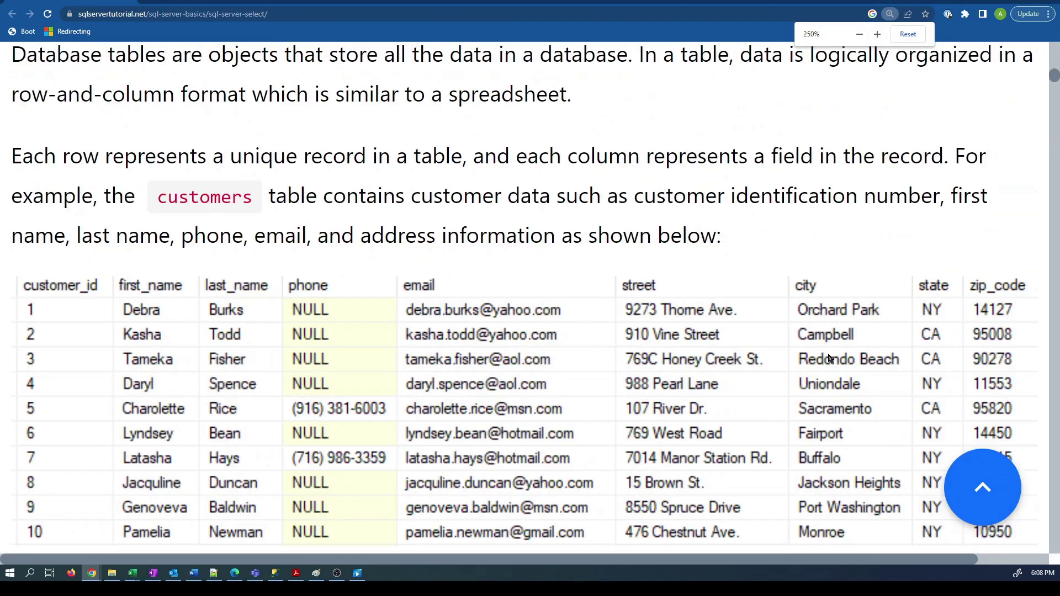
scroll(817, 310, down, 3)
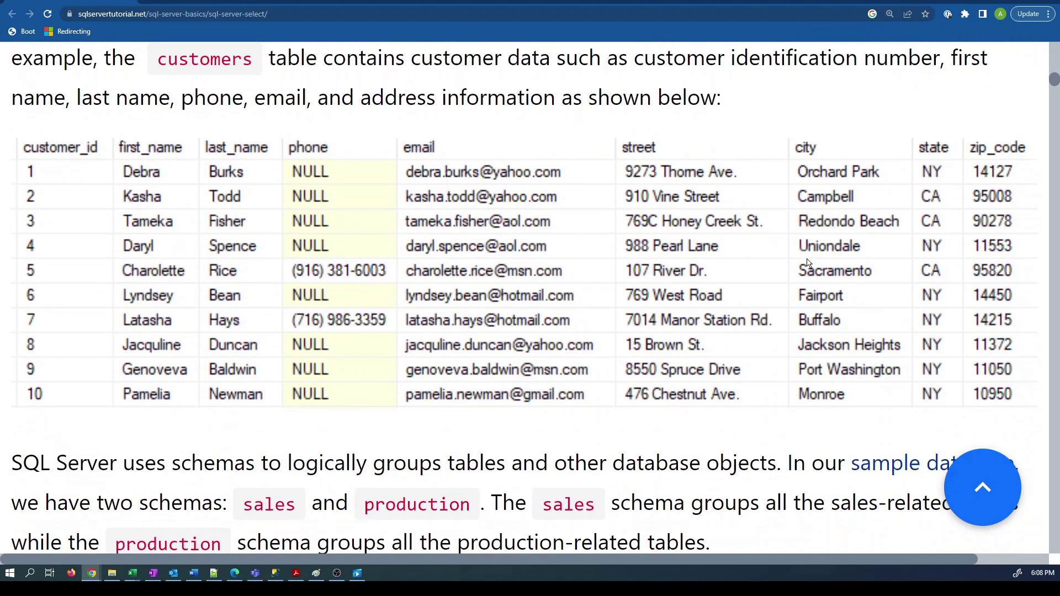
scroll(810, 232, up, 1)
scroll(808, 262, down, 1)
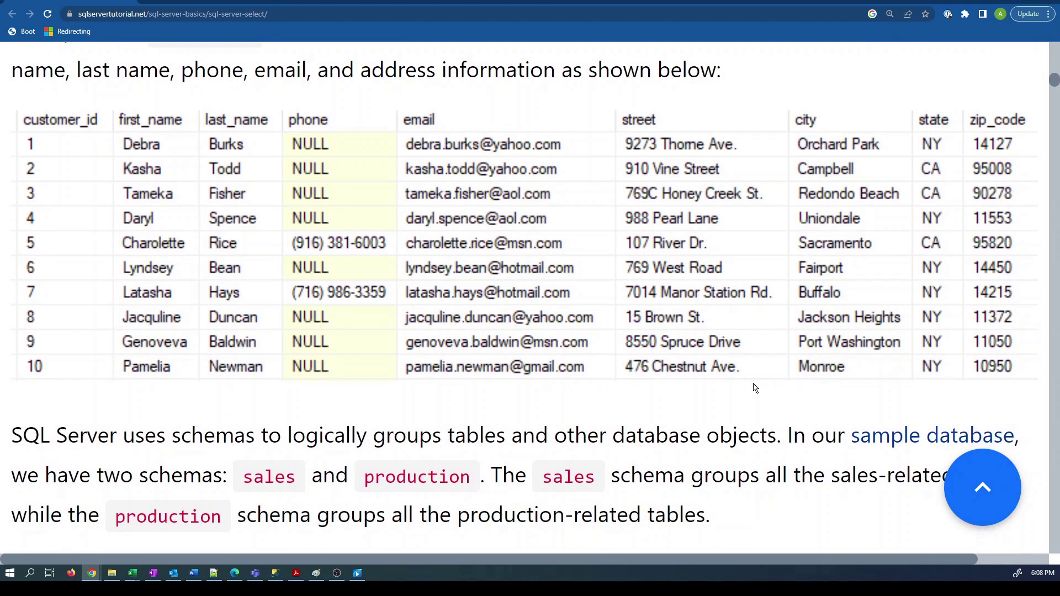
key(super+shift+s)
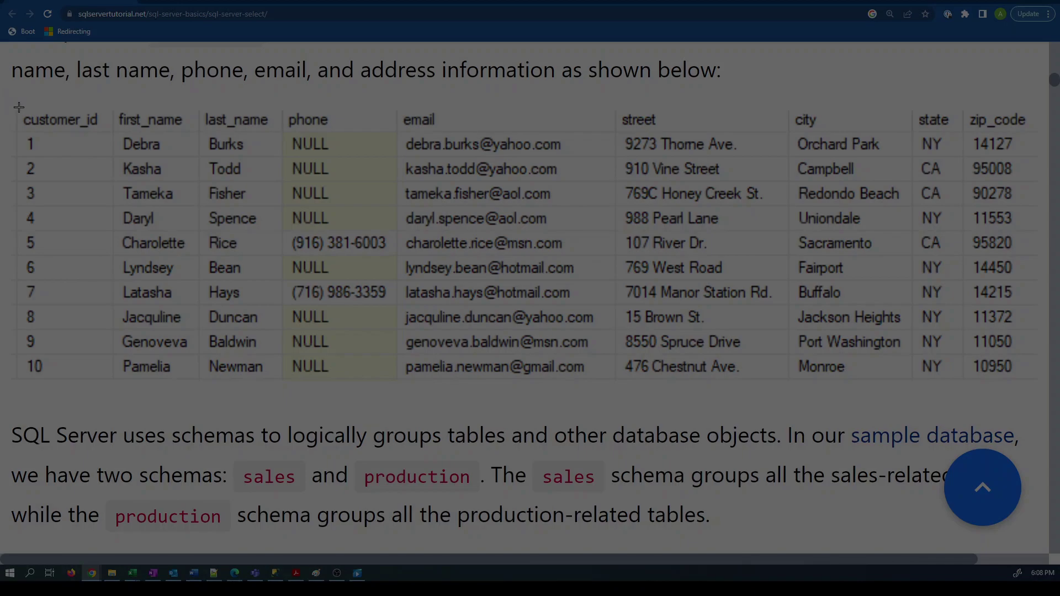
drag(18, 106, 1029, 377)
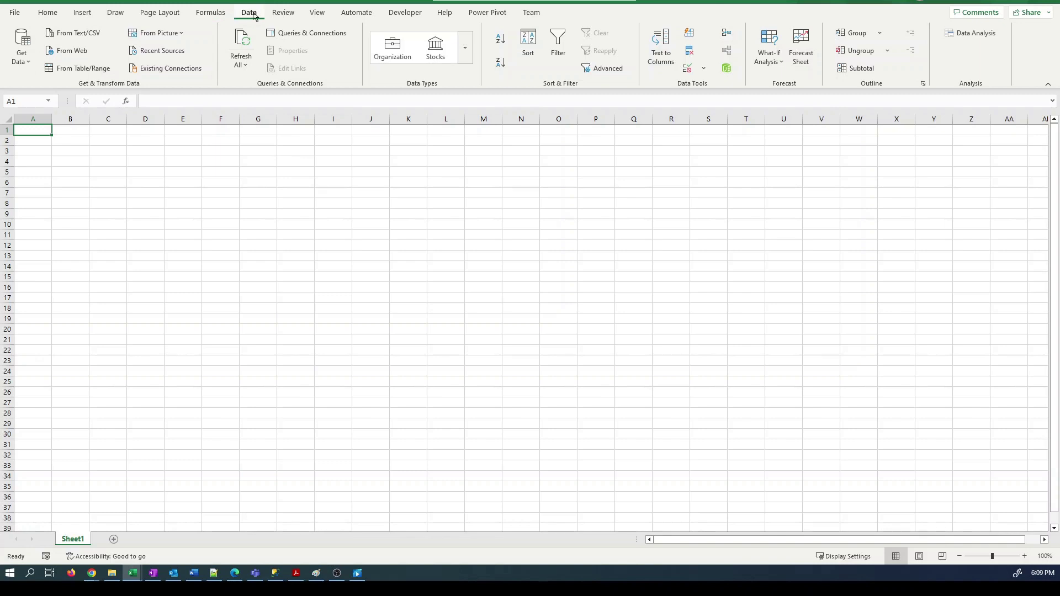
Import the customers table image with Data > From Picture > Picture From Clipboard.
click(161, 35)
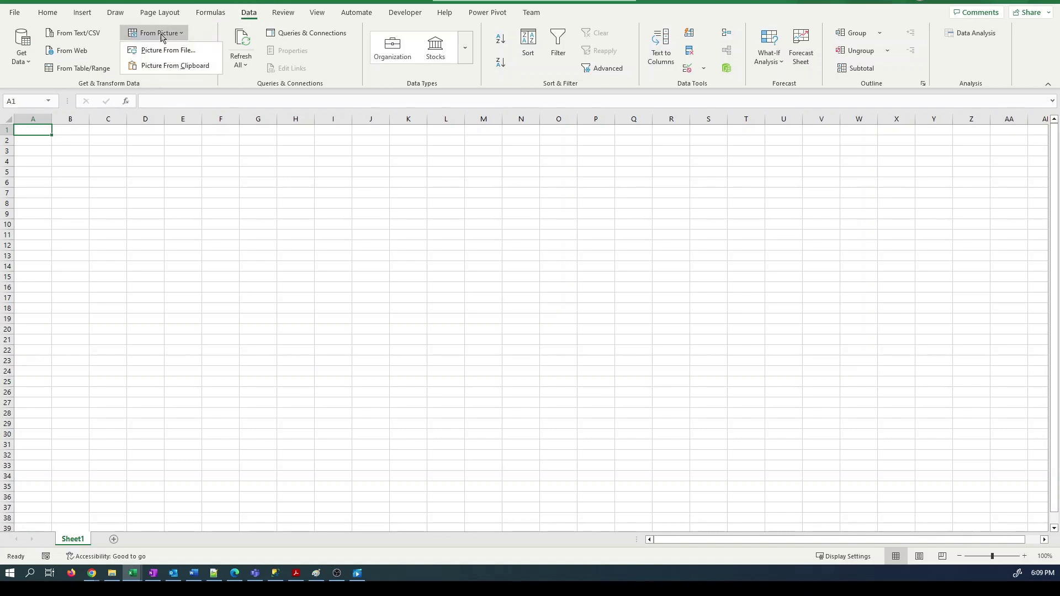
click(168, 72)
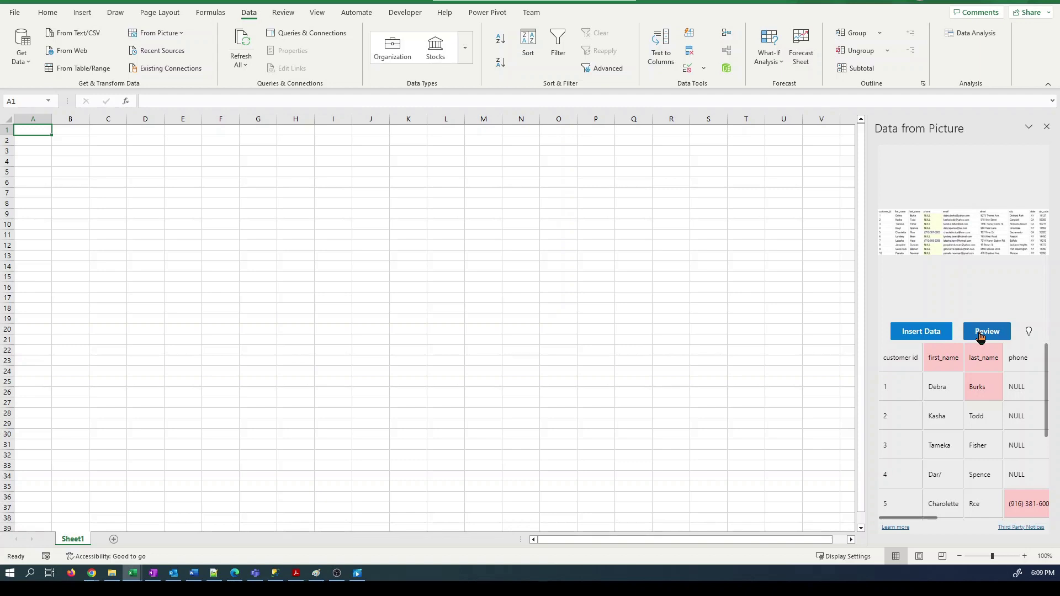
Accept the flagged first_name, last_name and zip_code headers and a flagged last-name value.
click(981, 334)
click(939, 413)
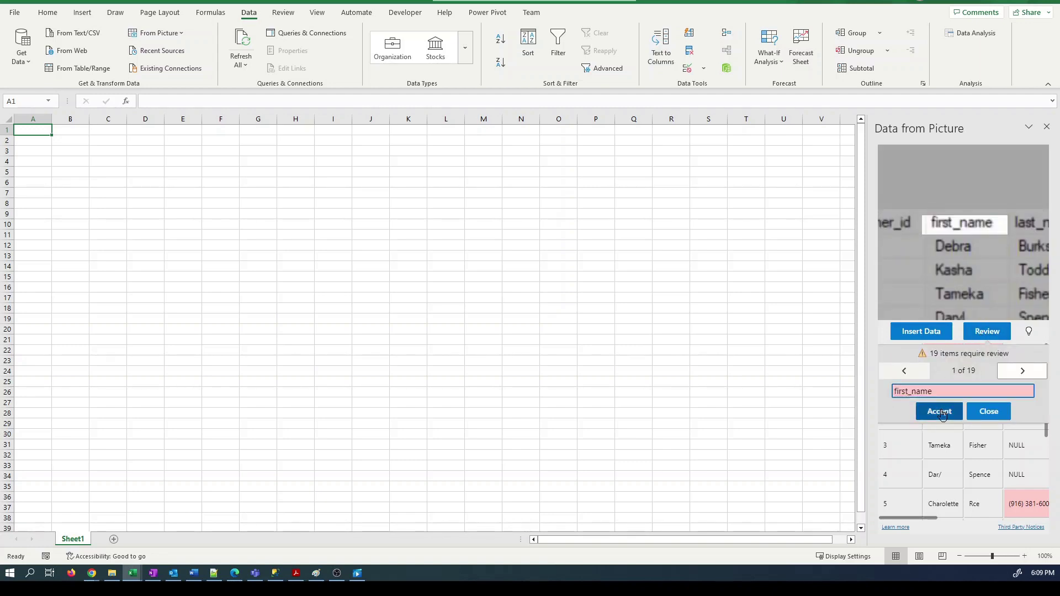
click(940, 413)
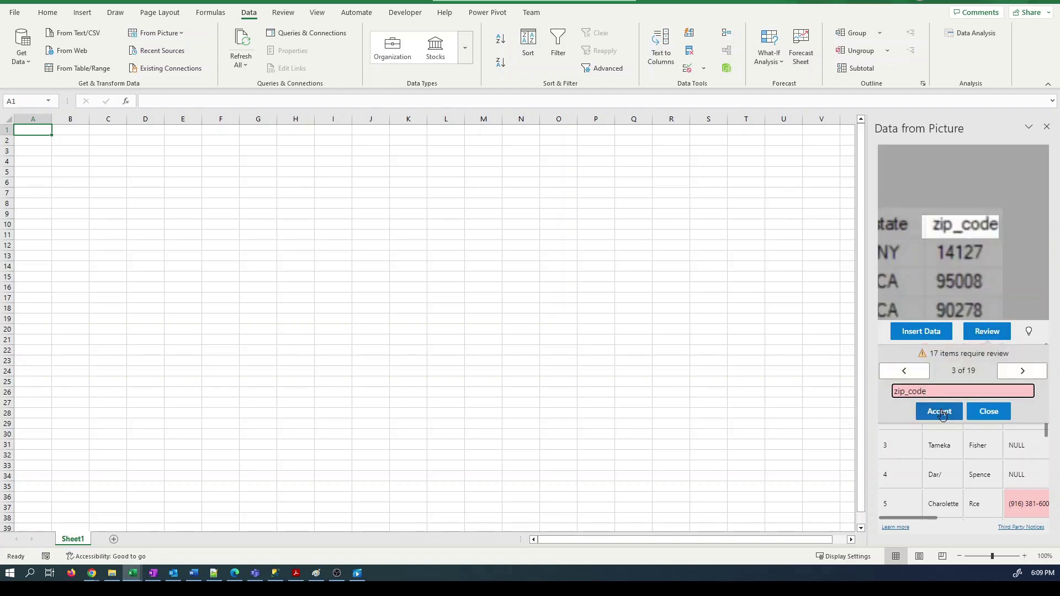
click(941, 413)
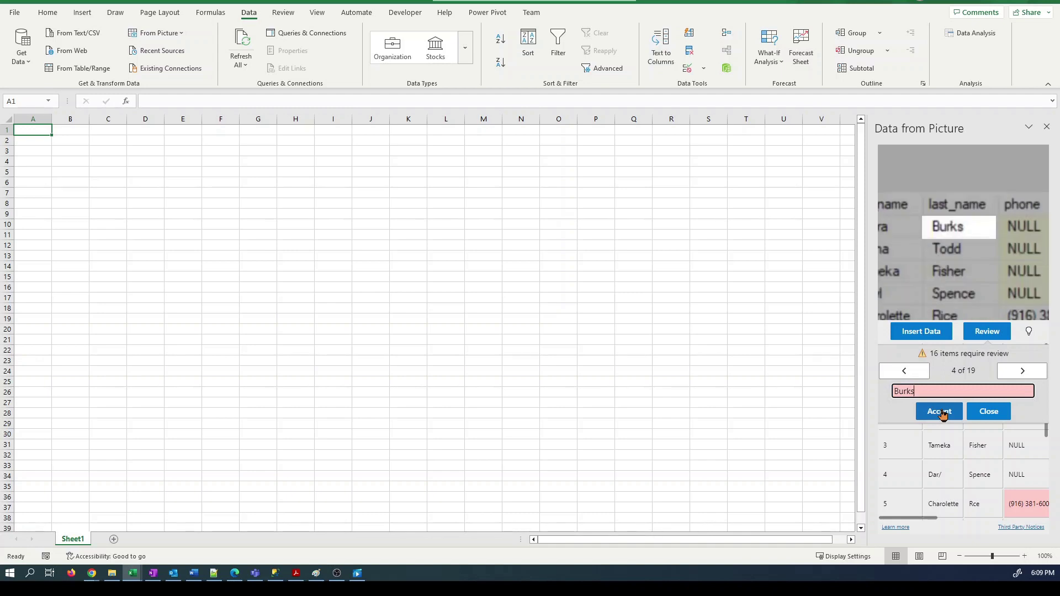
click(942, 413)
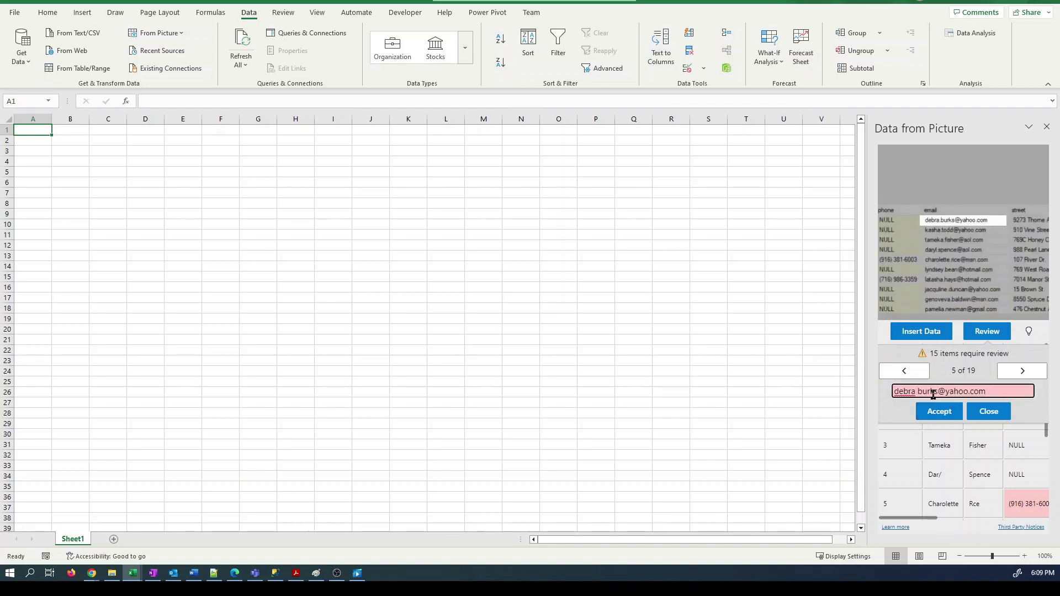
Fix the misread e-mail's space to a period, accept the remaining values, and choose Insert Data.
key(BackSpace)
text(.)
click(945, 412)
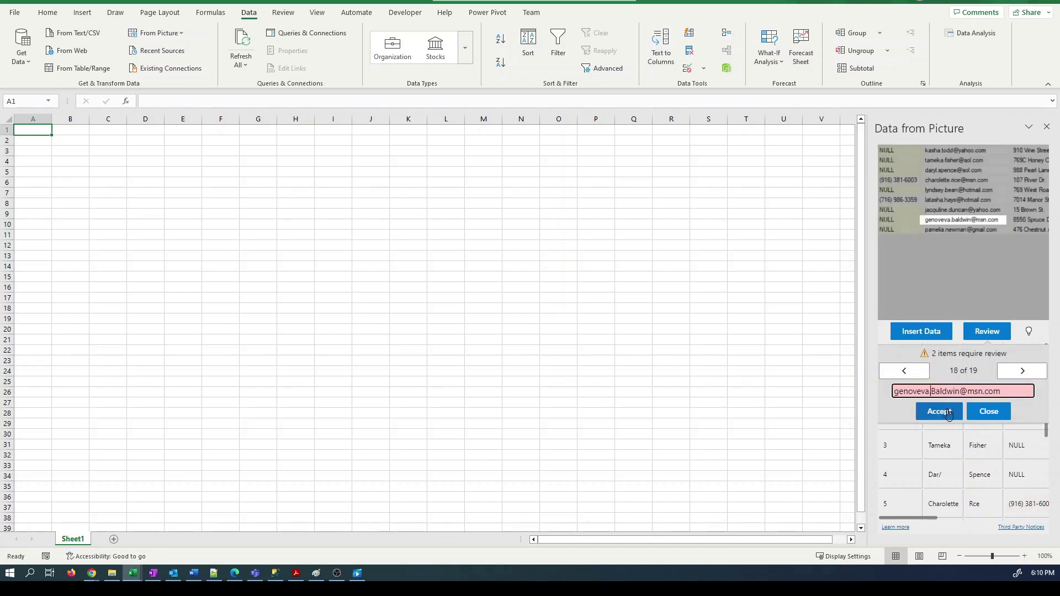
click(945, 412)
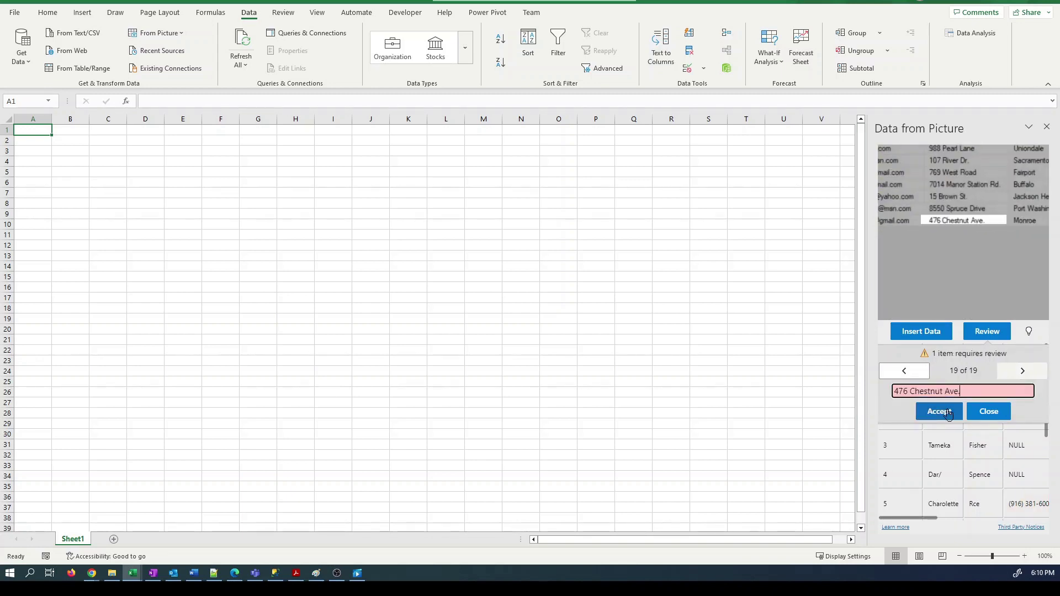
click(947, 413)
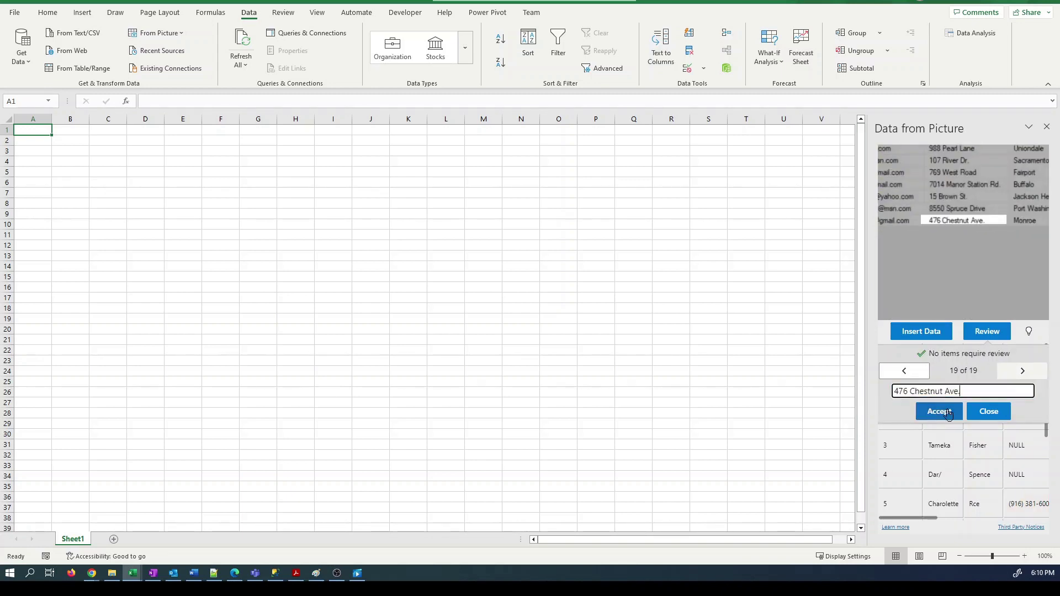
click(932, 333)
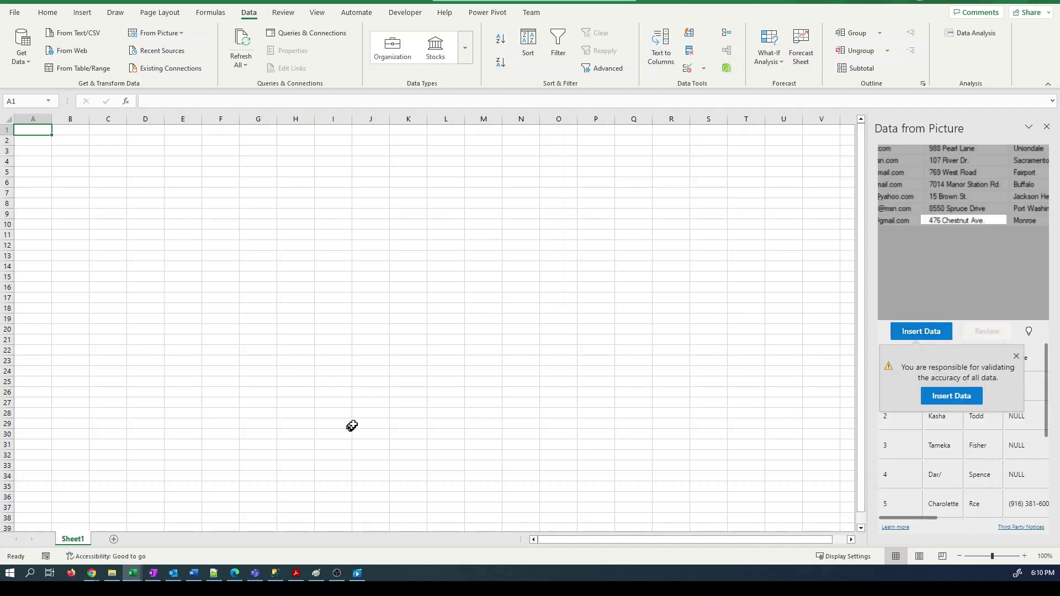
Insert the extracted customers table into A1:I11 and select its header row through the fifth customer.
click(940, 397)
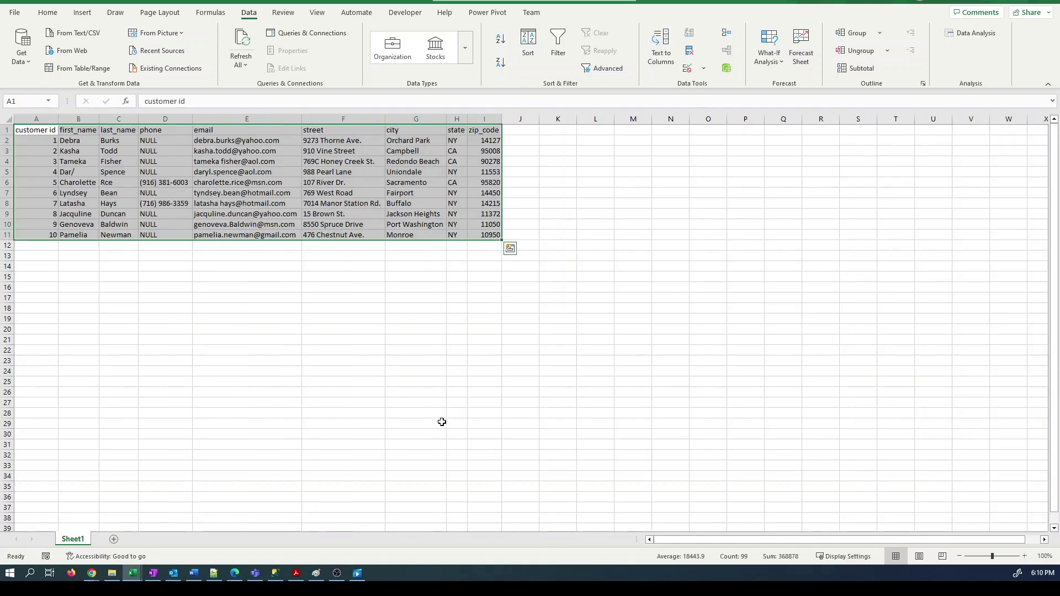
click(416, 279)
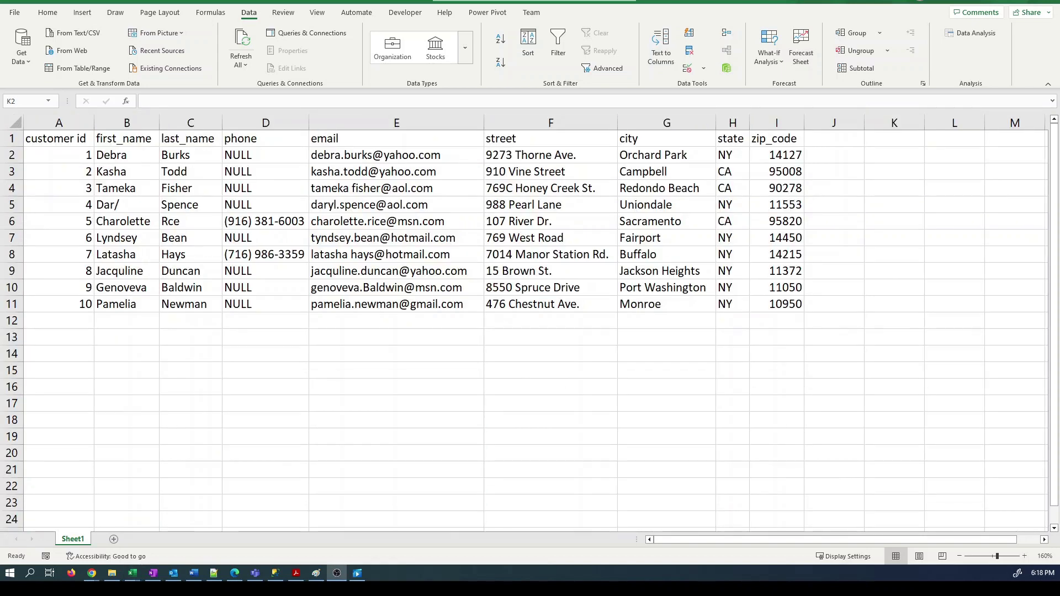
click(128, 140)
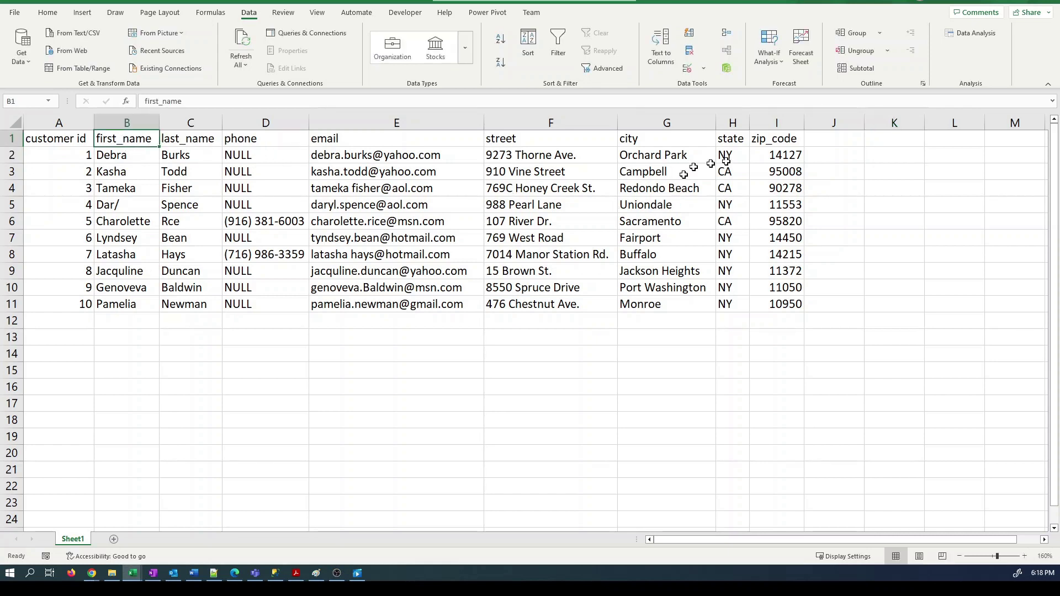
shift+click(785, 134)
shift+click(774, 222)
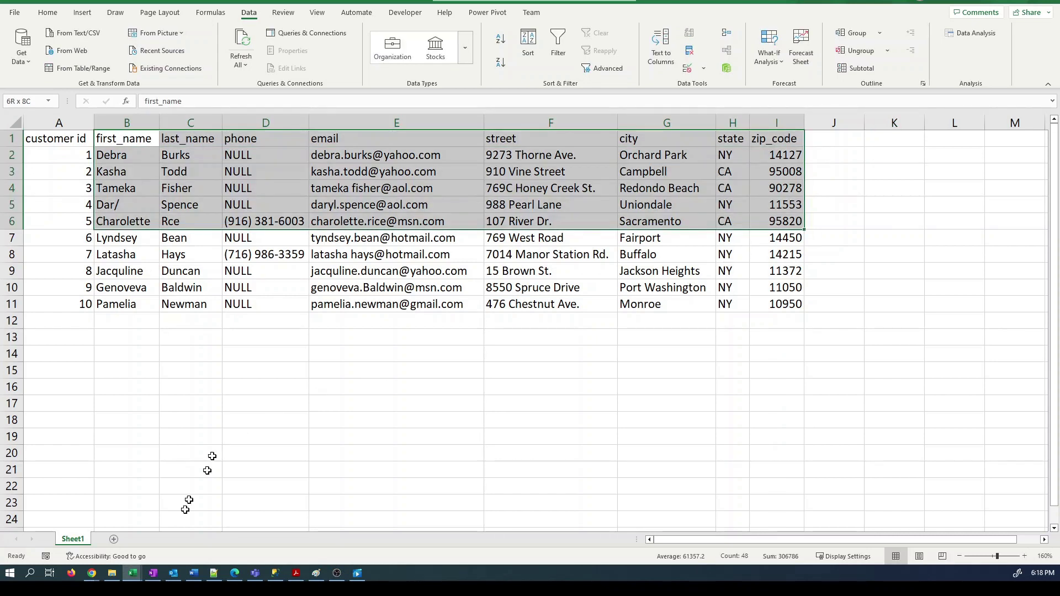
Compare the SSMS contacts columns with Excel's first_name and last_name headers.
click(275, 573)
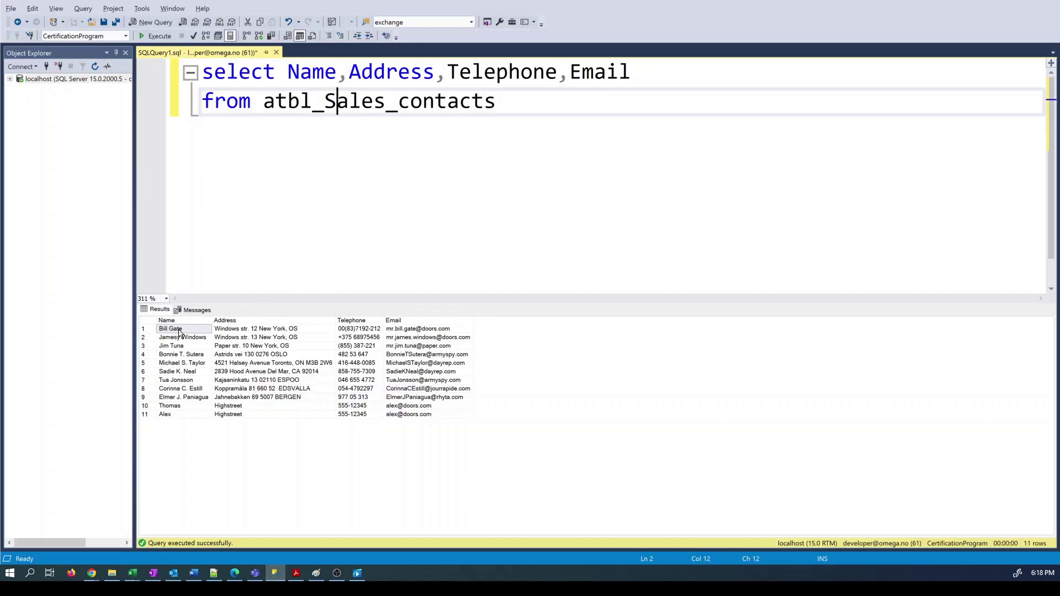
mouse_move(133, 573)
click(187, 525)
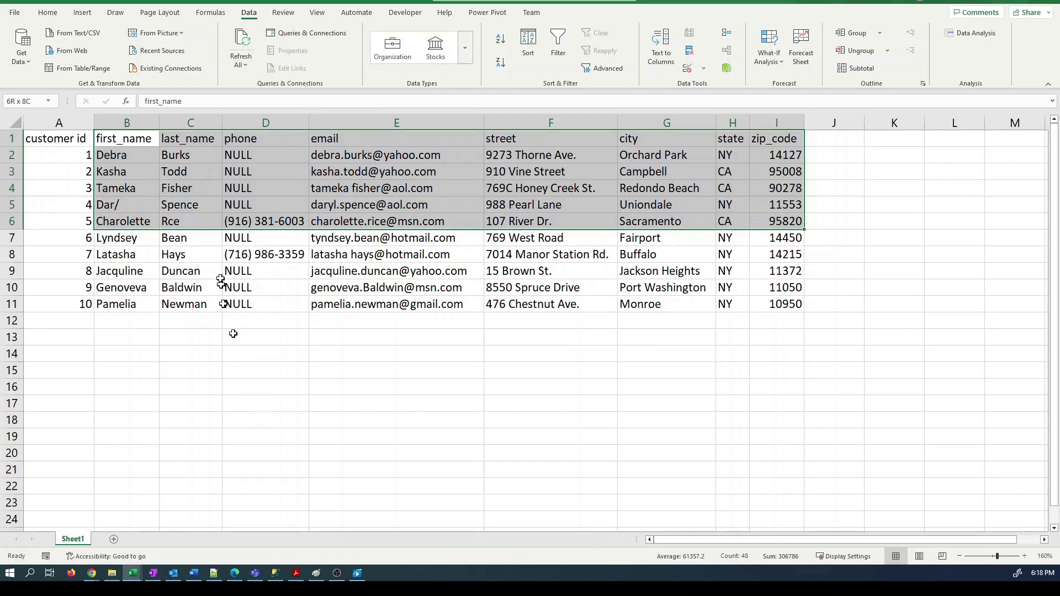
click(113, 138)
shift+click(182, 138)
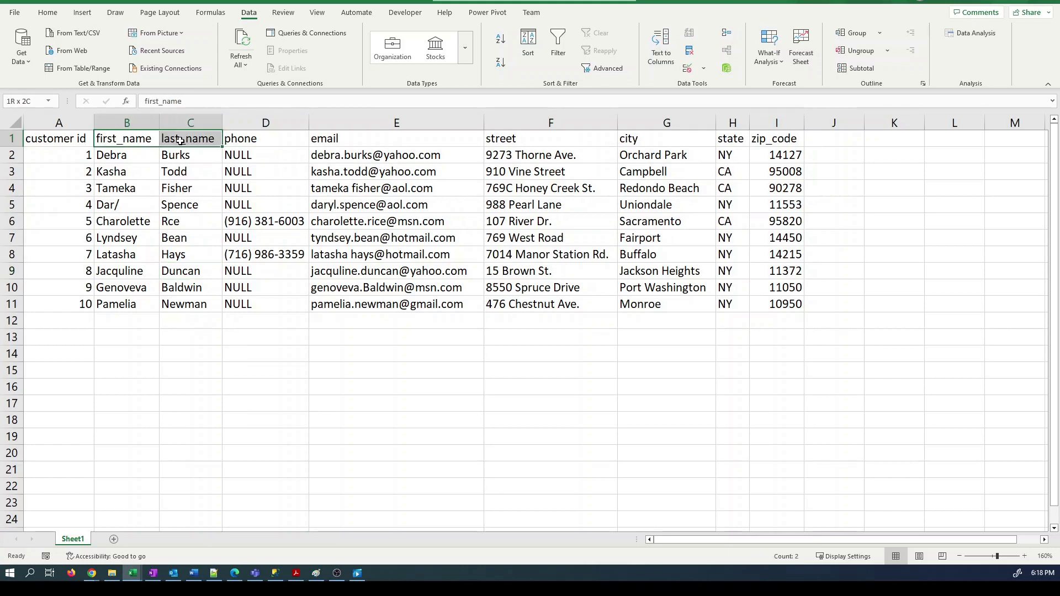
Match the SSMS Address column against Excel's street, city, state and zip_code headers.
key(alt+Tab)
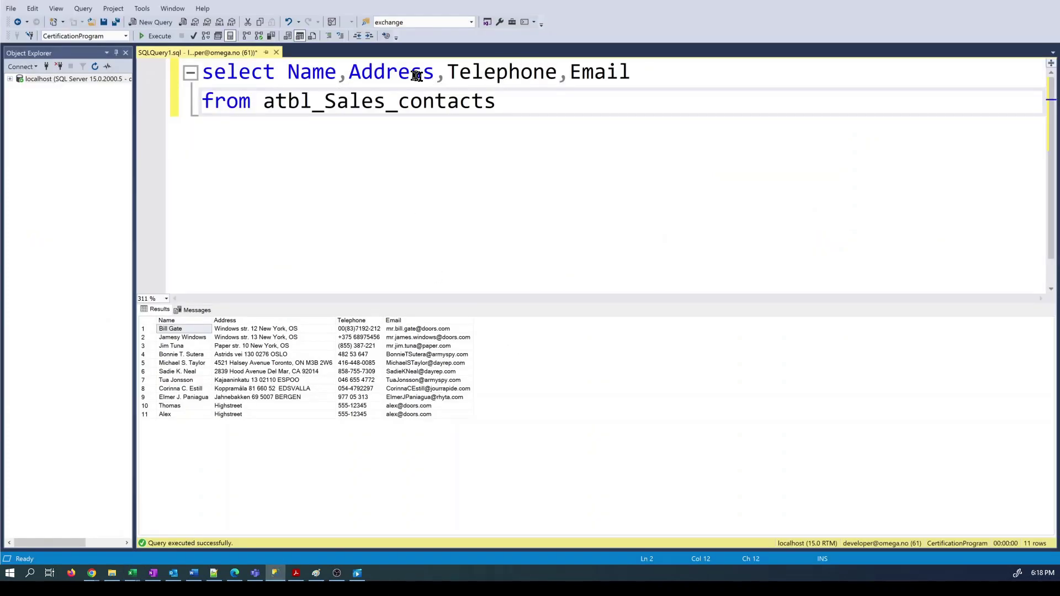
click(399, 72)
double_click(399, 72)
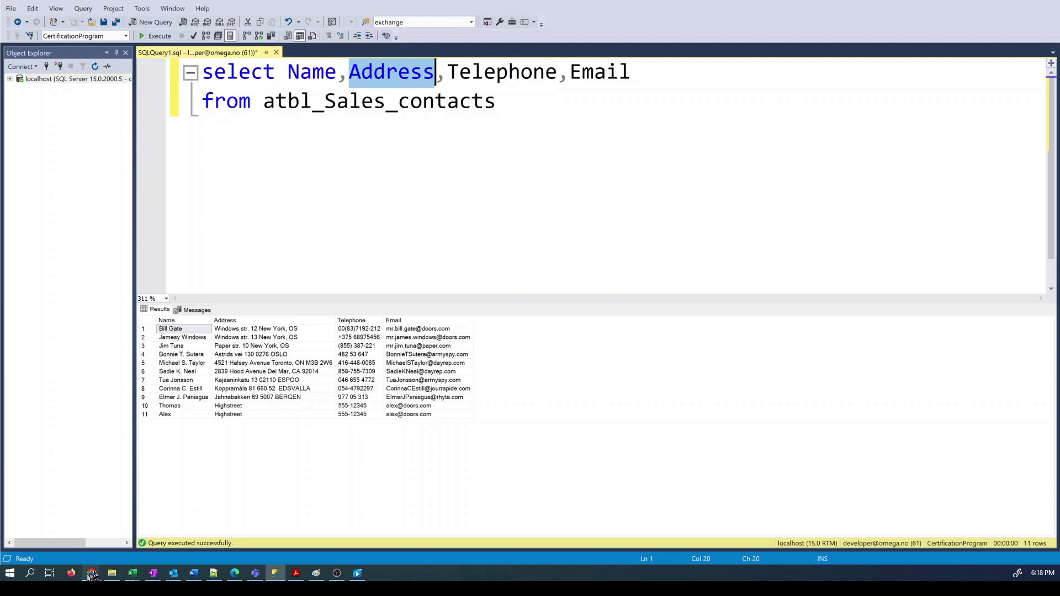
mouse_move(132, 574)
click(154, 546)
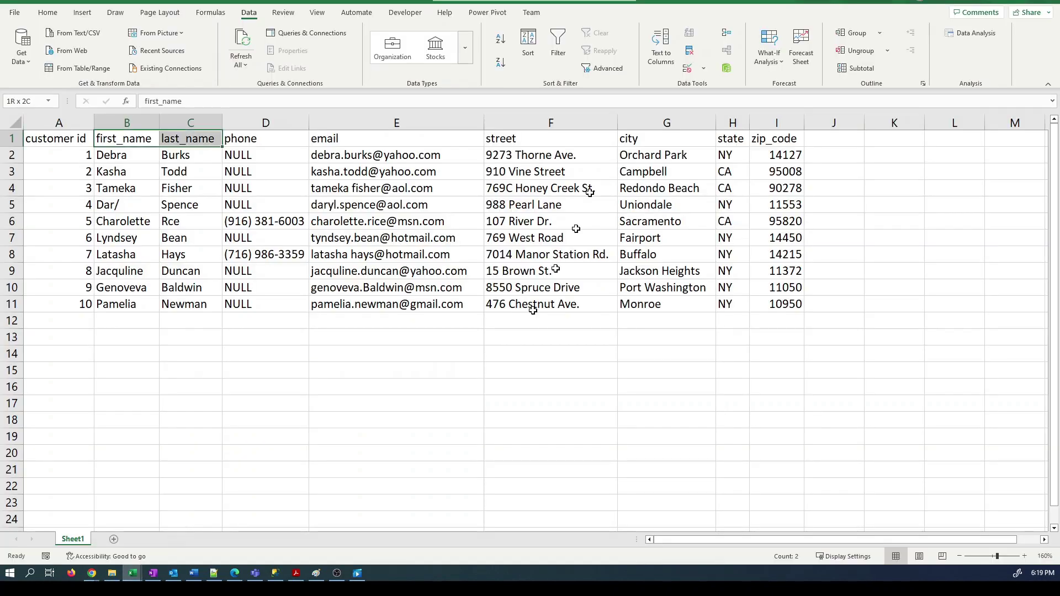
drag(559, 138, 767, 139)
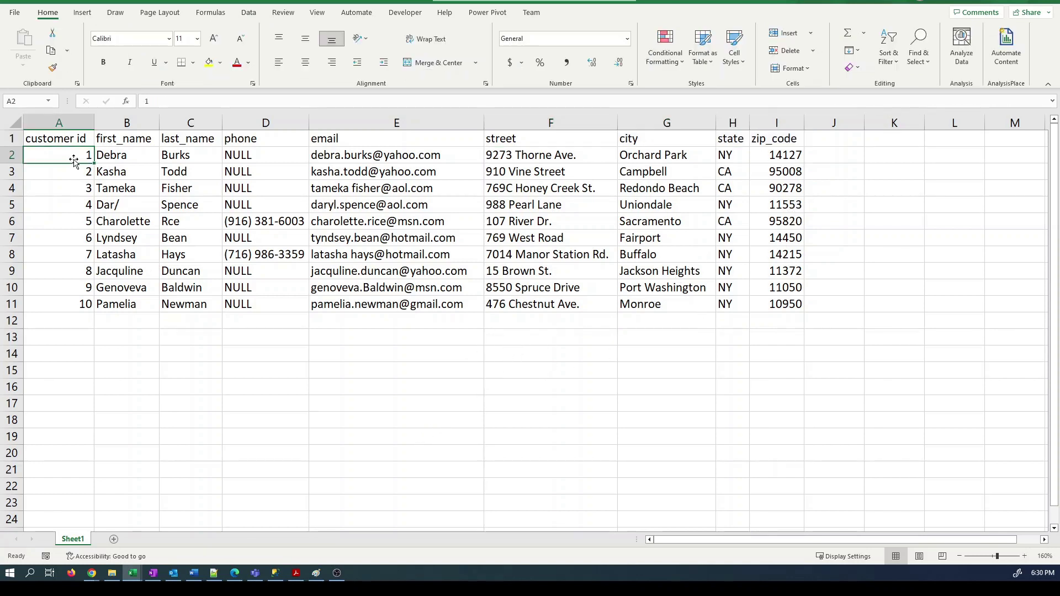
Convert the customer data to a table and enter =TEXTJOIN(" ",FALSE,first_name:last_name) in K2.
key(ctrl+t)
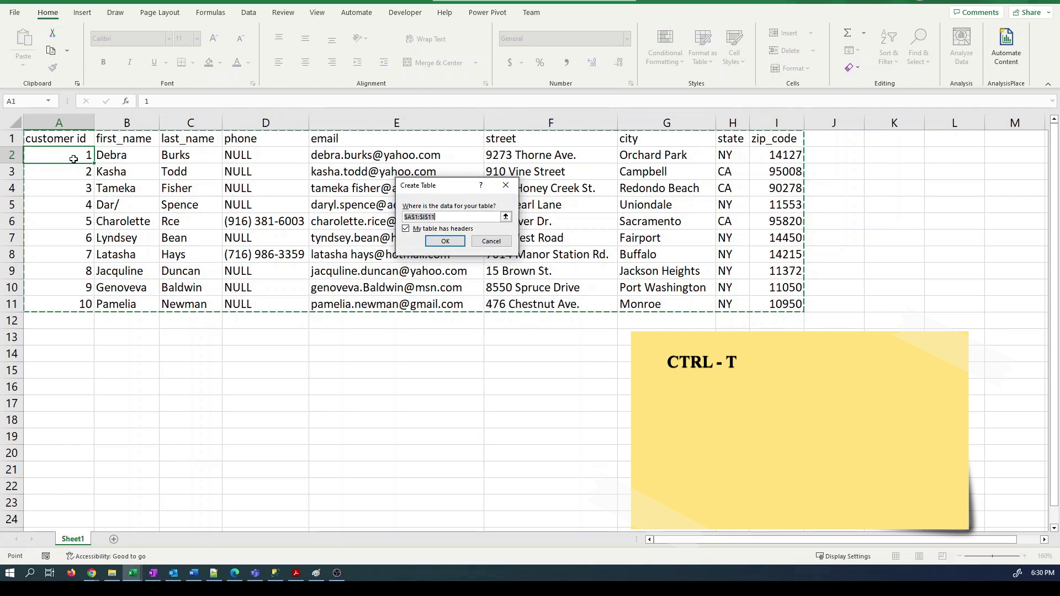
key(Return)
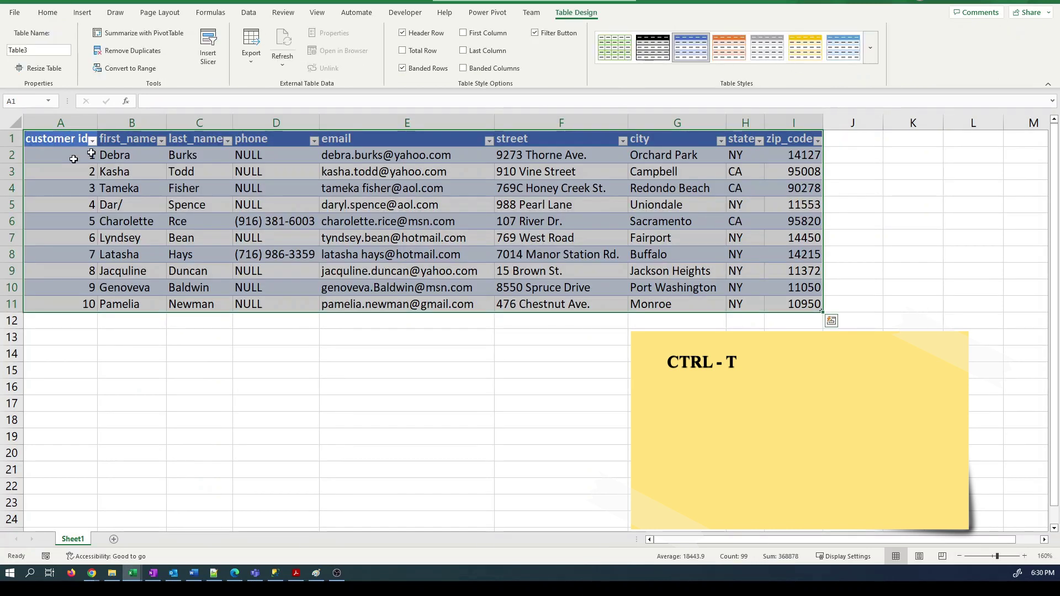
click(913, 159)
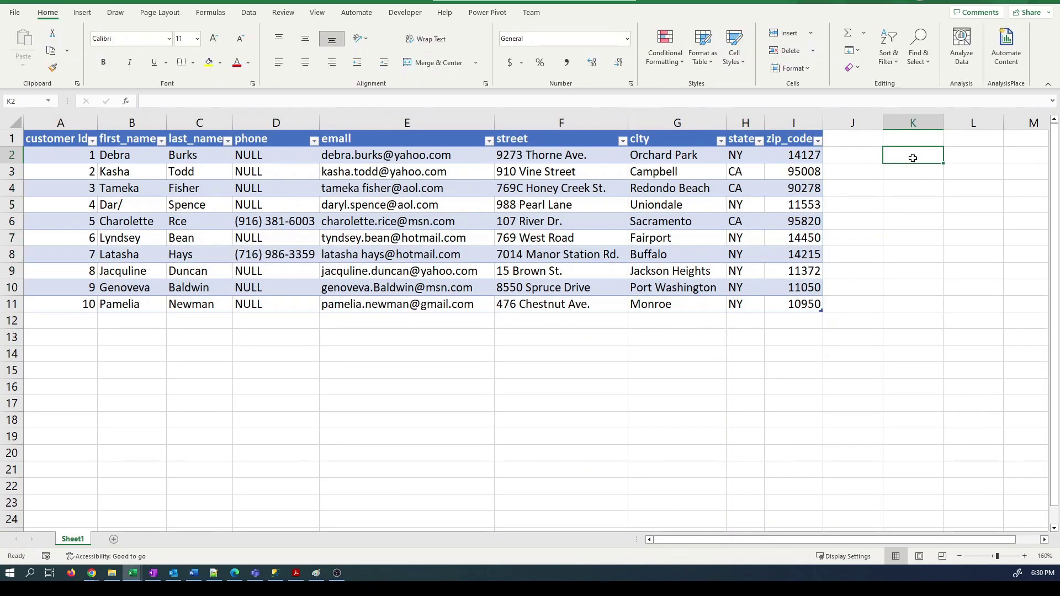
text(=tex)
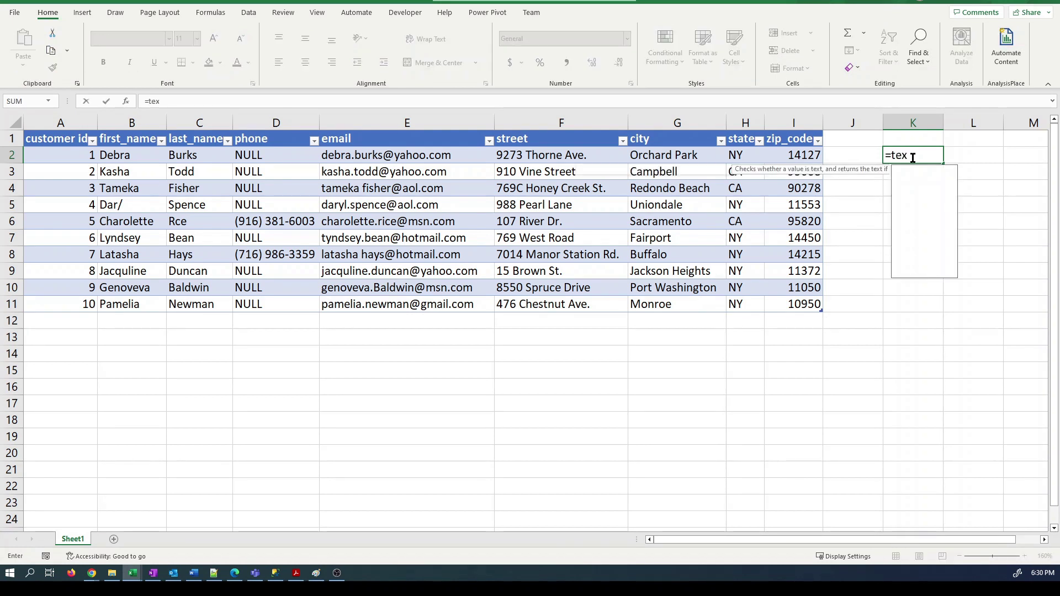
text(tjoin()
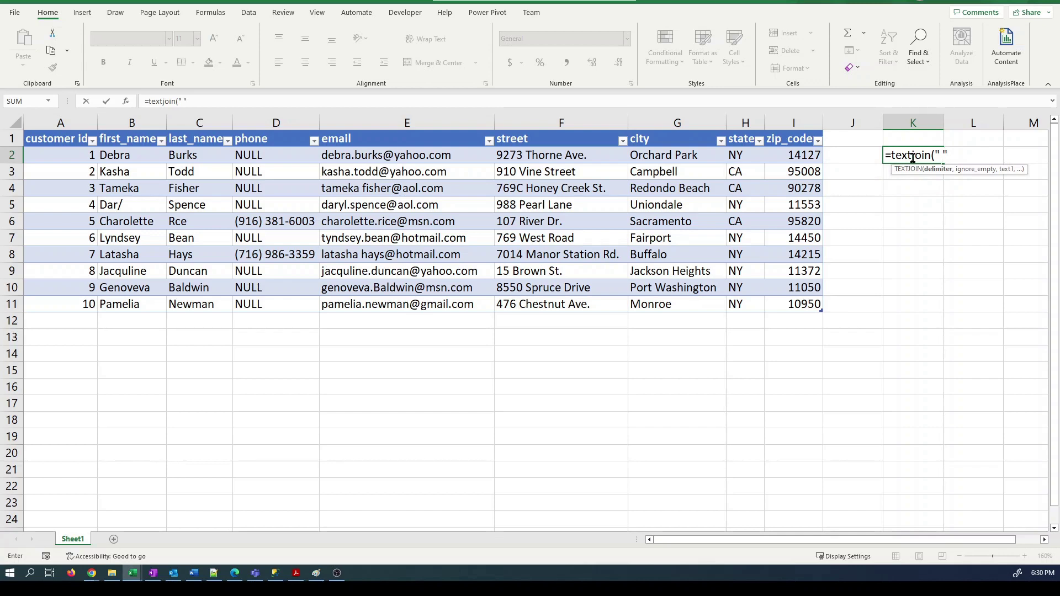
text(" ",false,)
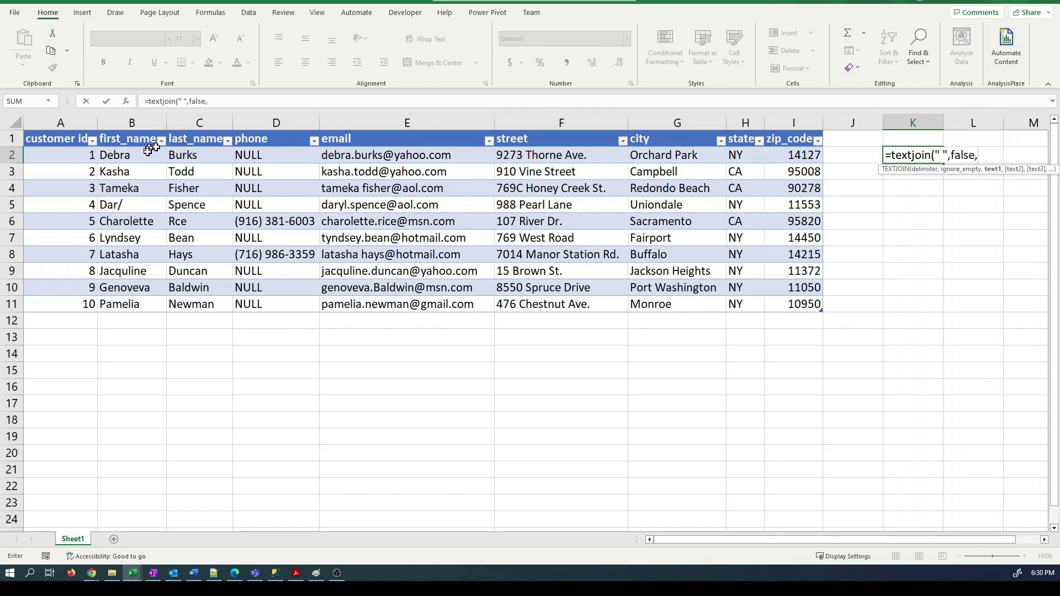
drag(147, 155, 197, 157)
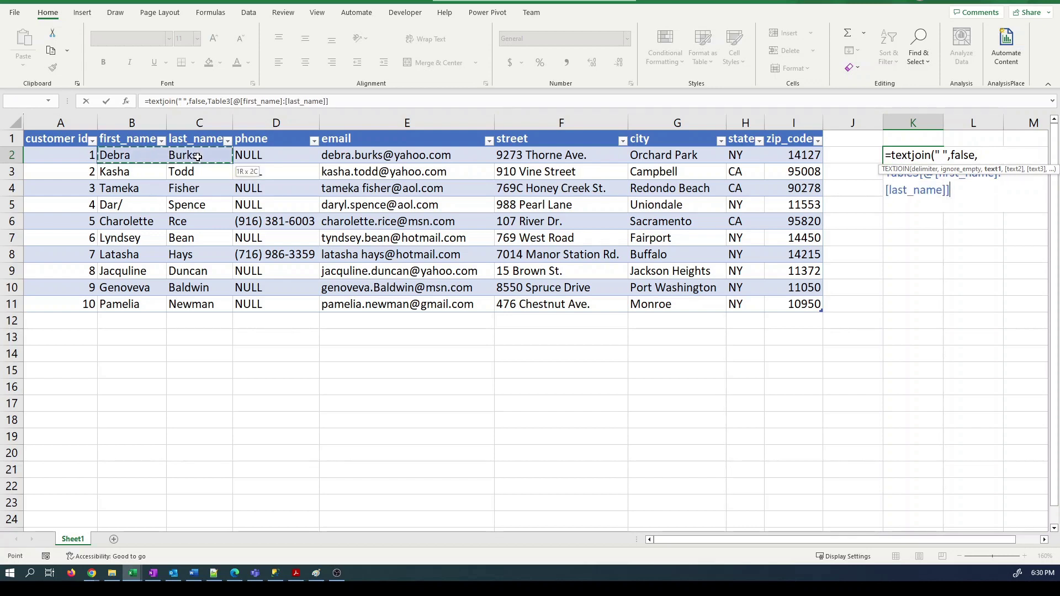
text())
key(Return)
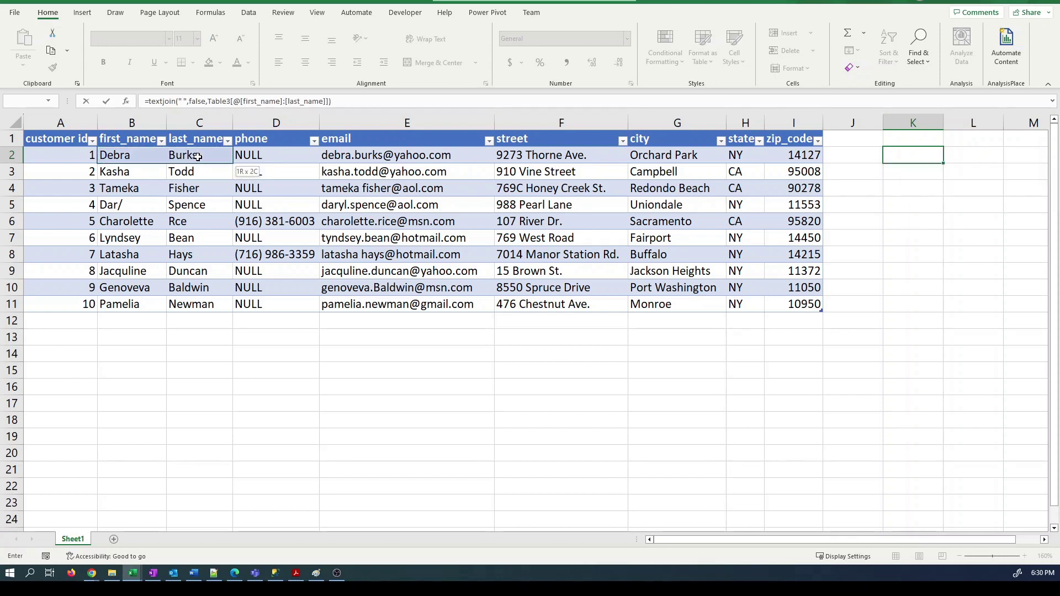
Copy the K2 full-name formula down through K11.
key(Up)
key(ctrl+c)
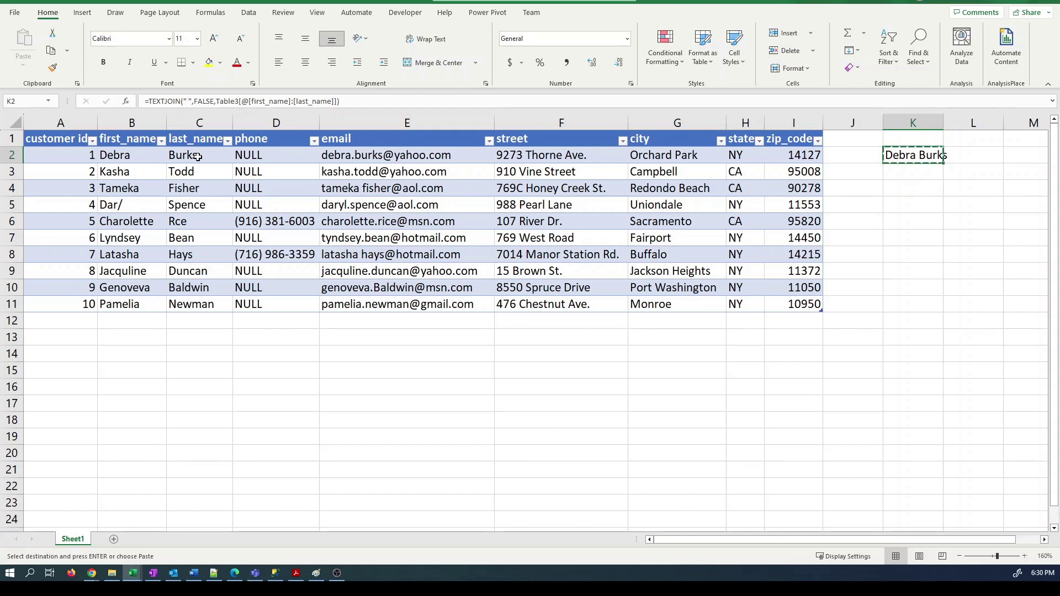
key(shift+Down)
key(shift+Down)
key(shift+Down)
key(shift+Down)
key(shift+Down)
key(shift+Down)
key(shift+Down)
key(shift+Down)
key(shift+Down)
key(Return)
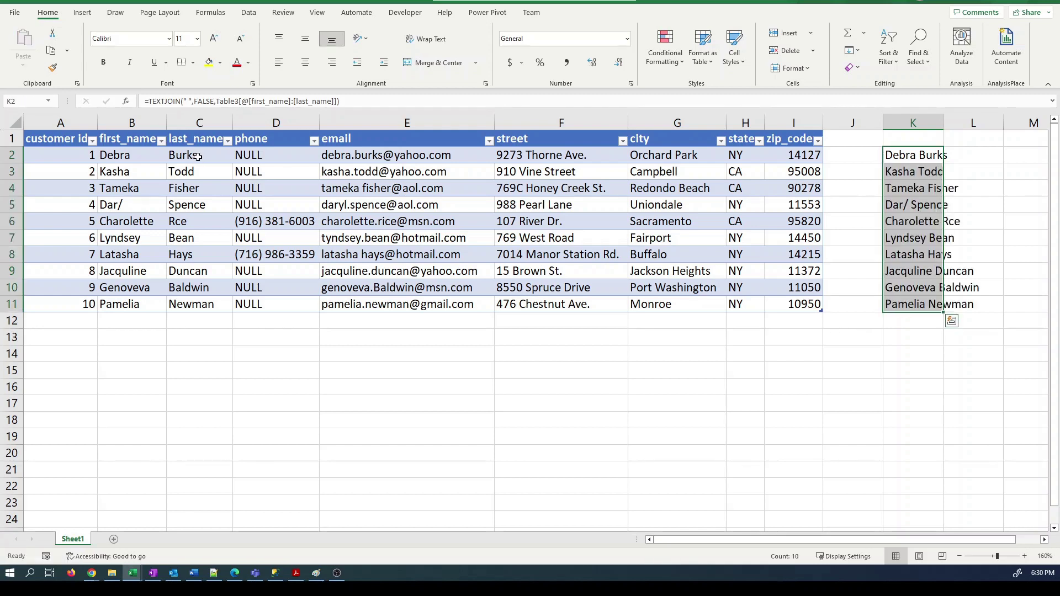
key(Down)
key(Up)
key(Right)
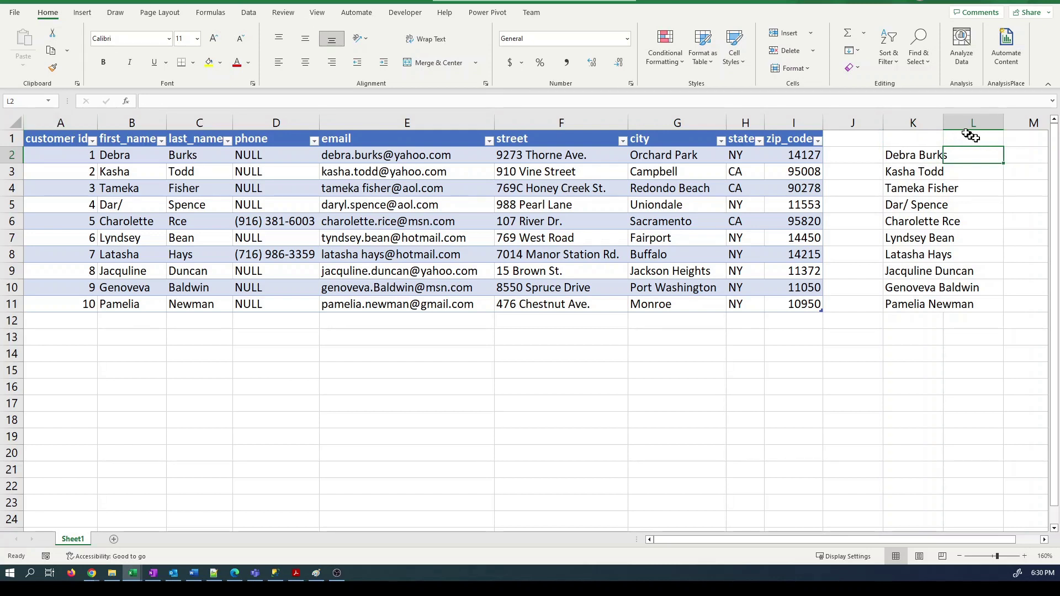
Autofit column K and enter a space-separated TEXTJOIN of street through zip_code in L2.
double_click(944, 117)
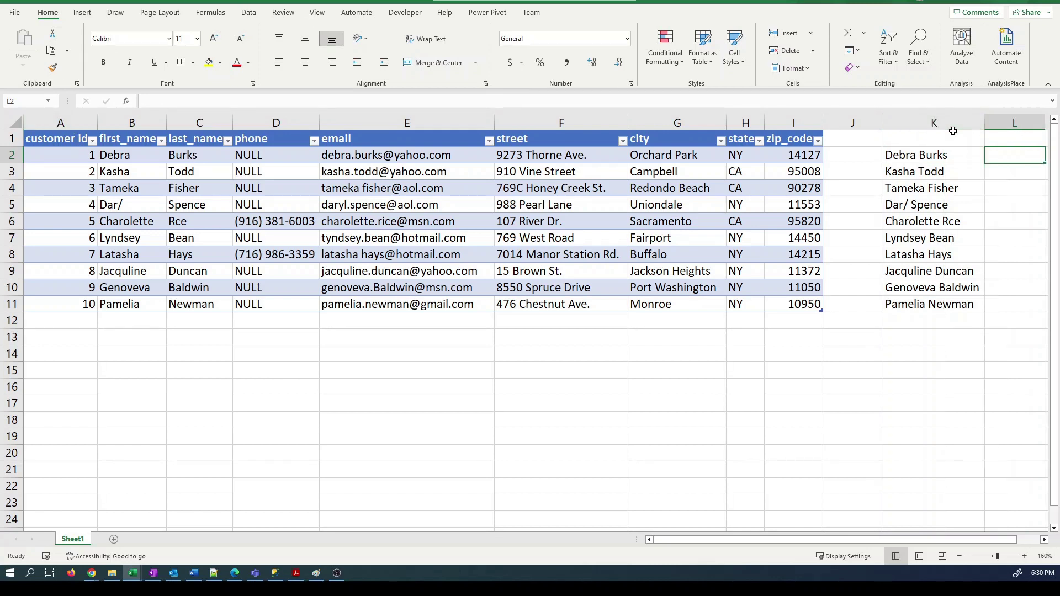
click(1044, 540)
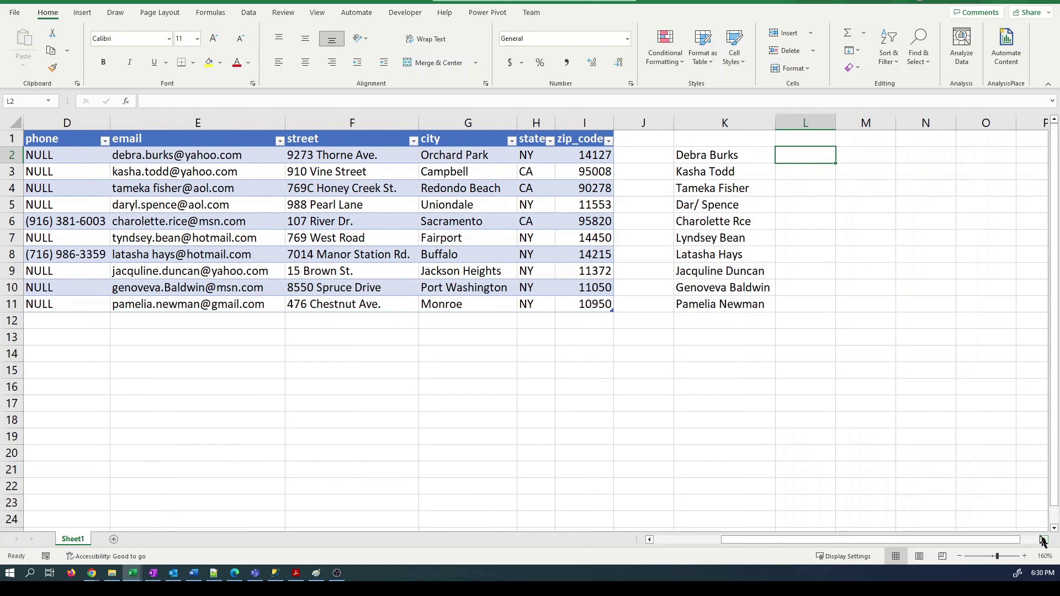
text(=text)
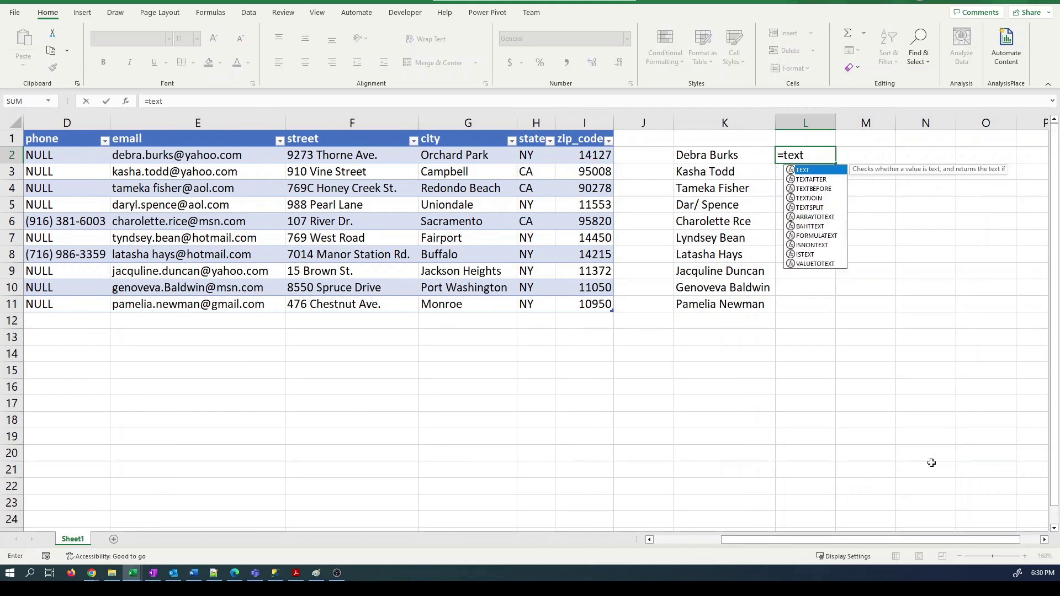
text(join()
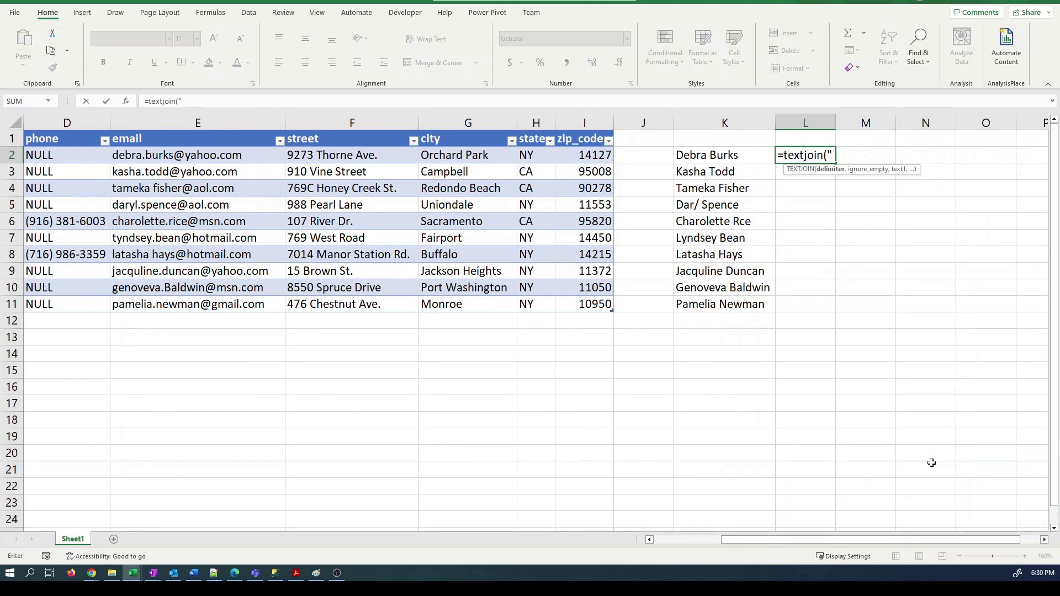
text(" ",)
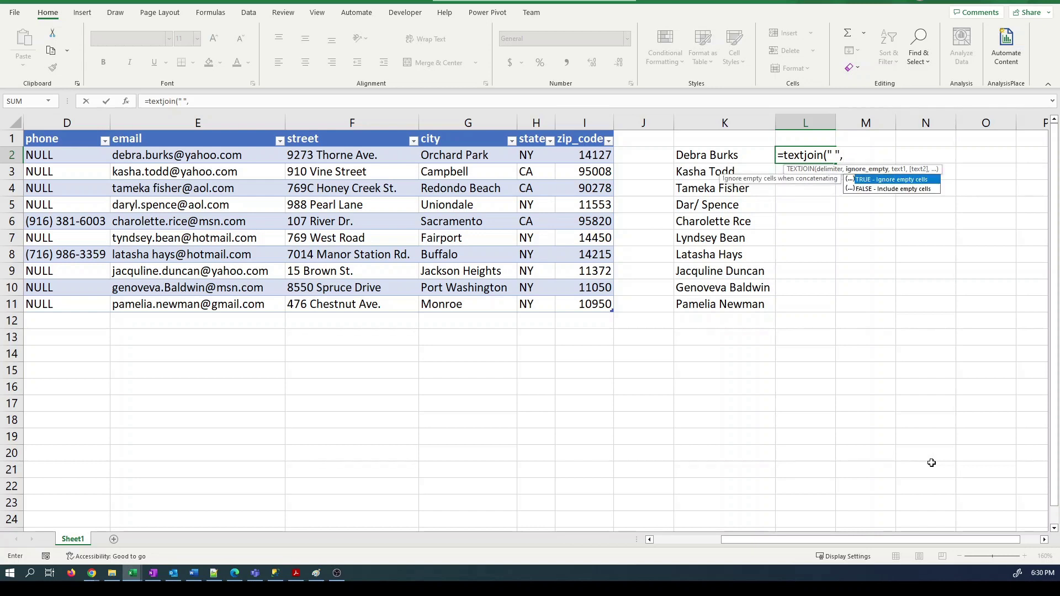
text(false,)
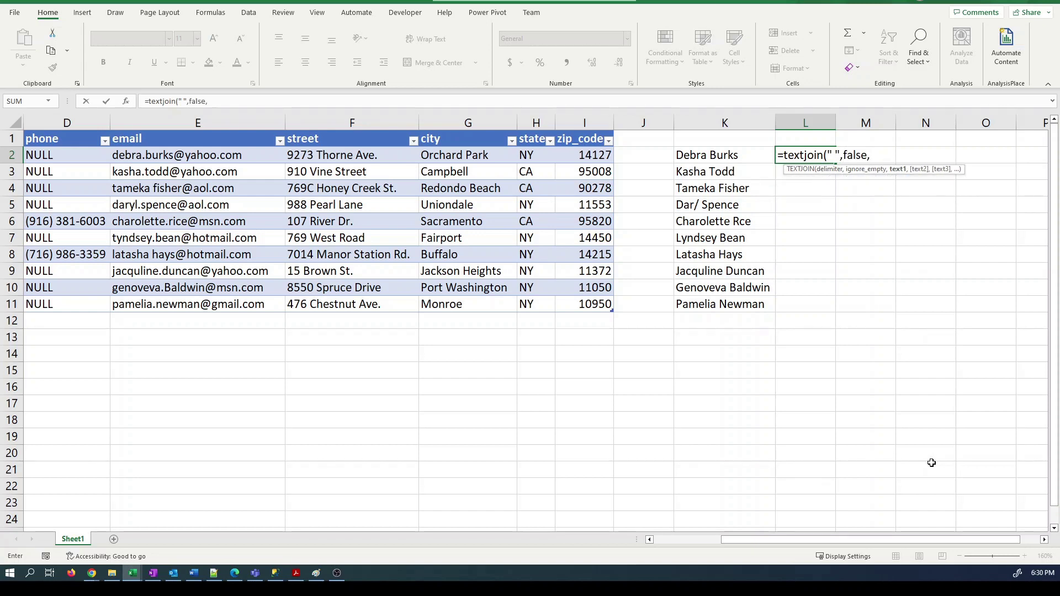
click(332, 158)
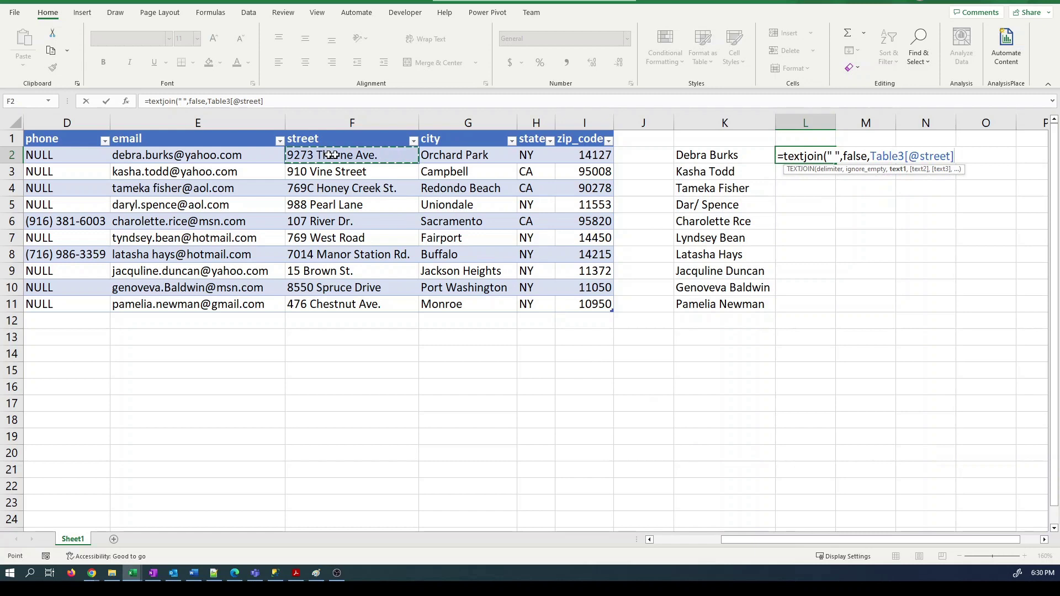
drag(576, 160, 590, 157)
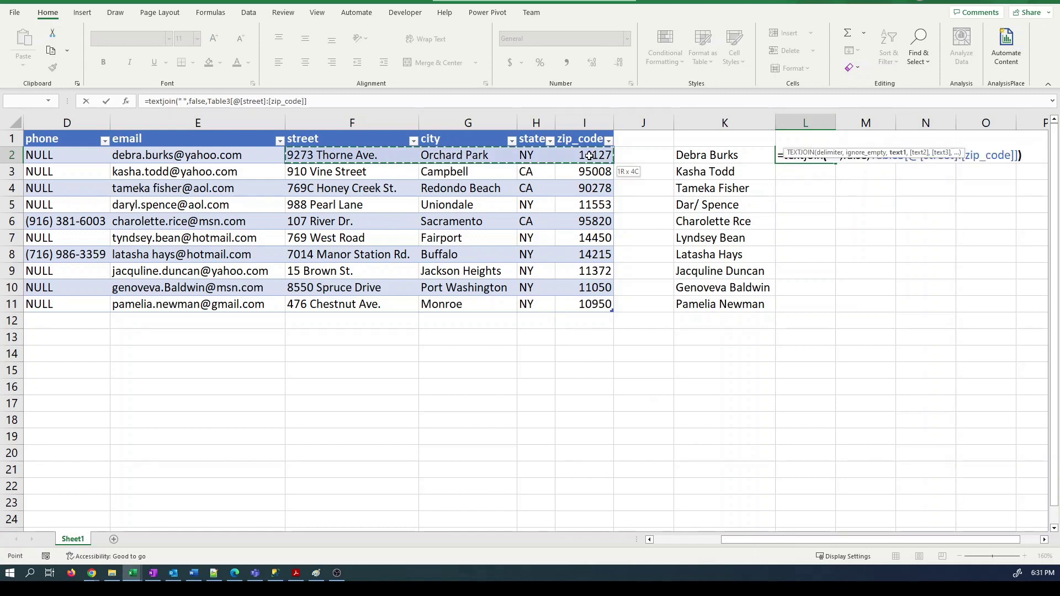
key(Return)
Copy the L2 address formula down through L11.
key(Up)
key(ctrl+c)
key(Left)
key(ctrl+Down)
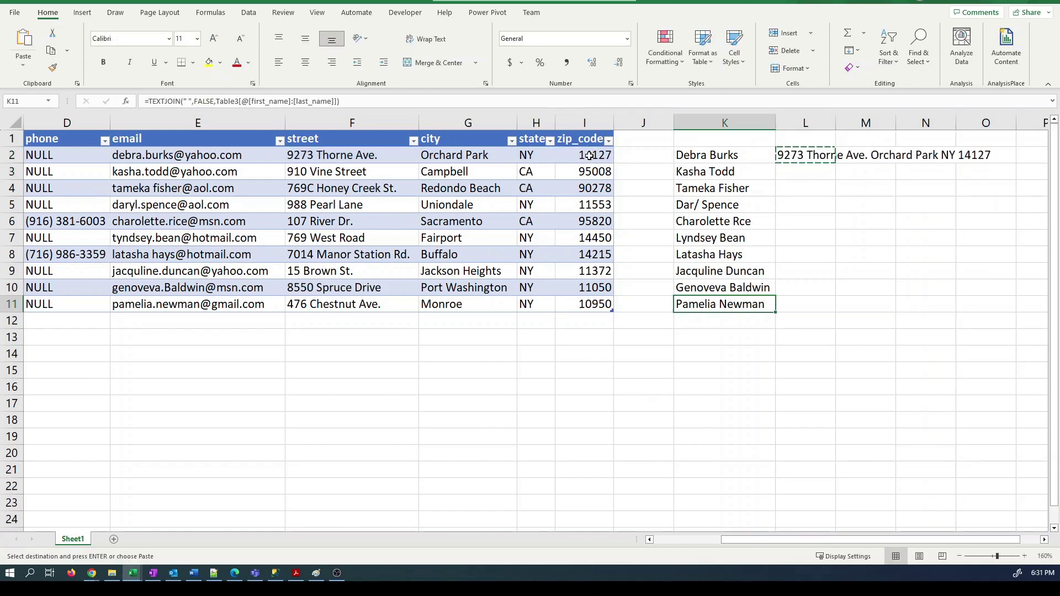
key(Right)
key(ctrl+shift+Up)
key(Return)
key(Left)
key(ctrl+Up)
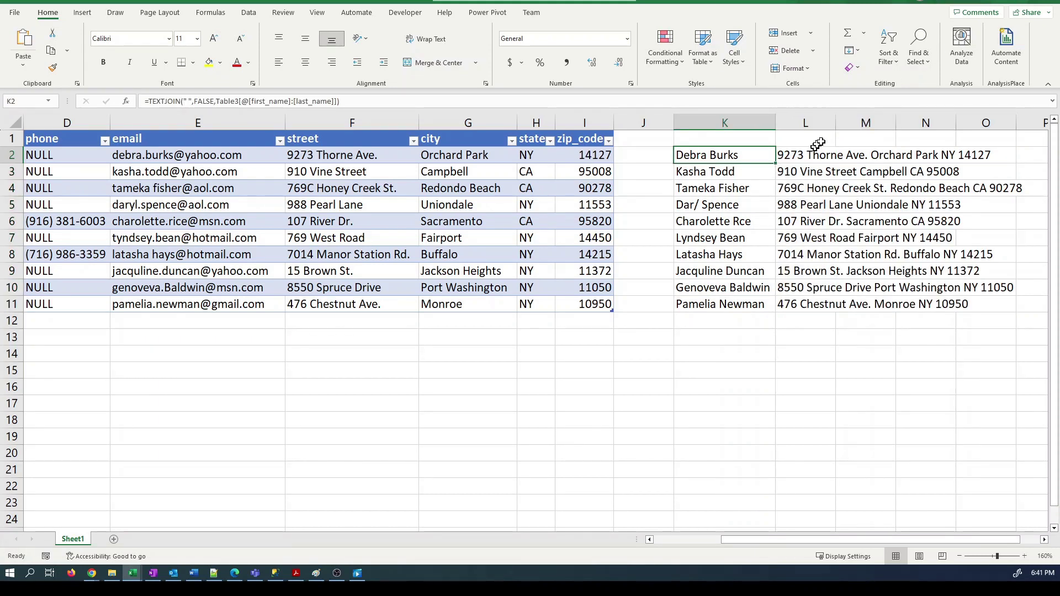
Autofit column L, then enter =D2 for phone in M2 and =E2 for email in N2.
double_click(837, 125)
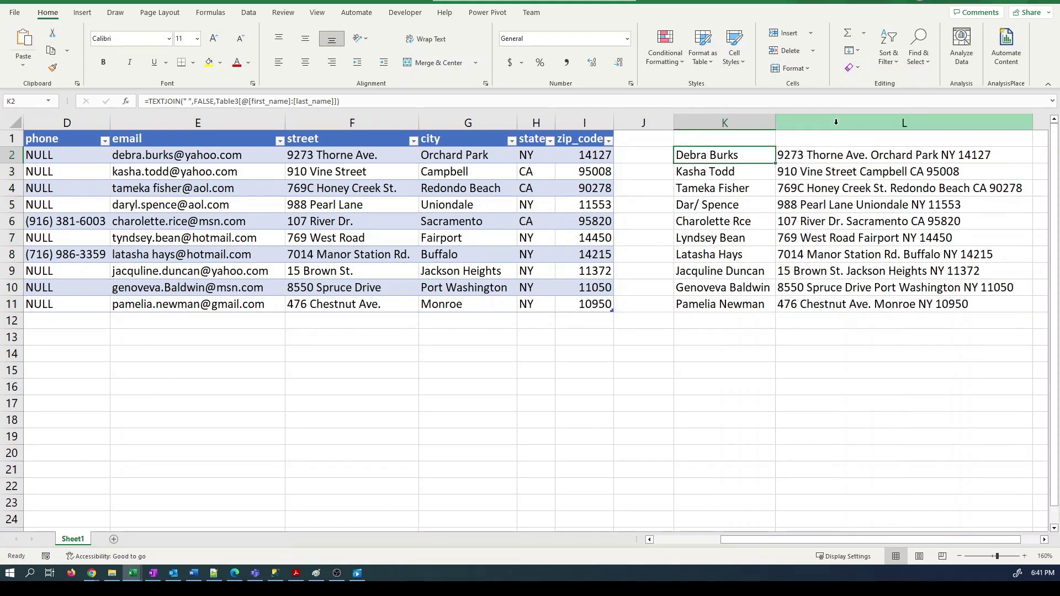
click(1041, 159)
text(=)
key(Left)
key(Left)
key(Left)
key(Left)
key(Left)
key(Left)
key(Left)
key(Left)
key(Left)
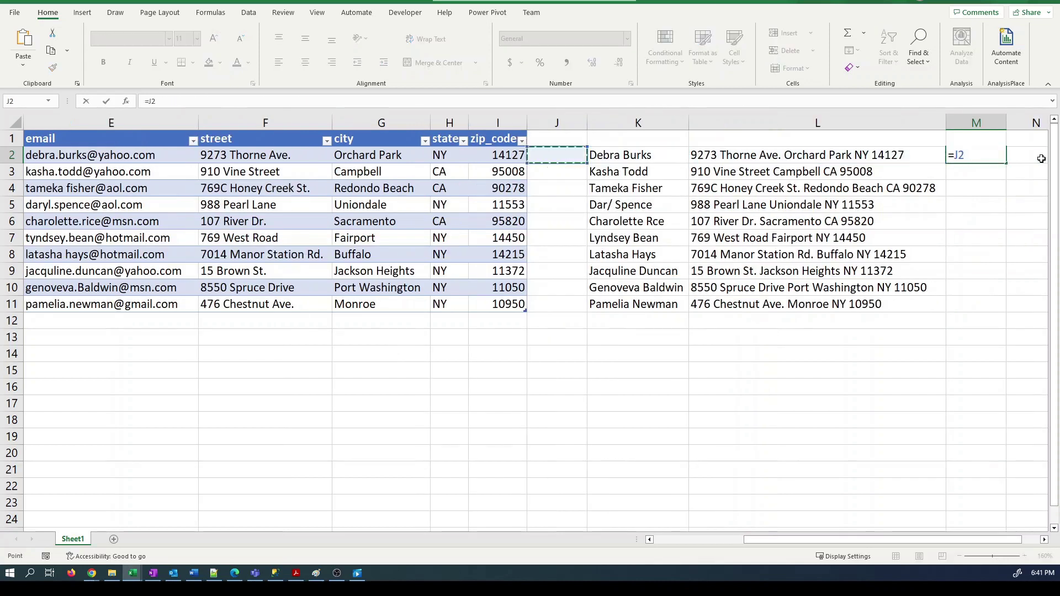
key(Return)
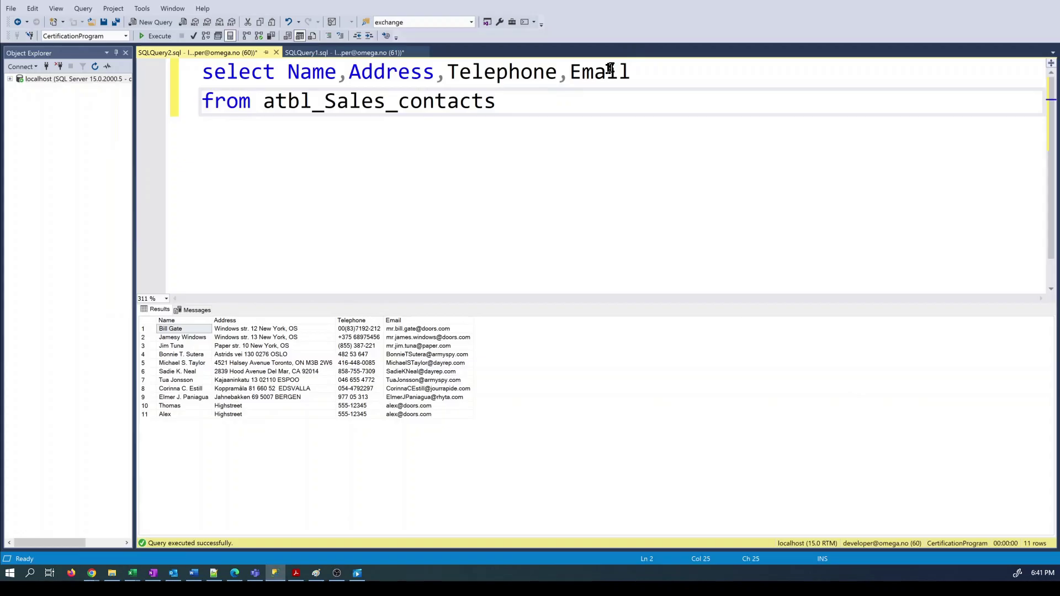
double_click(603, 71)
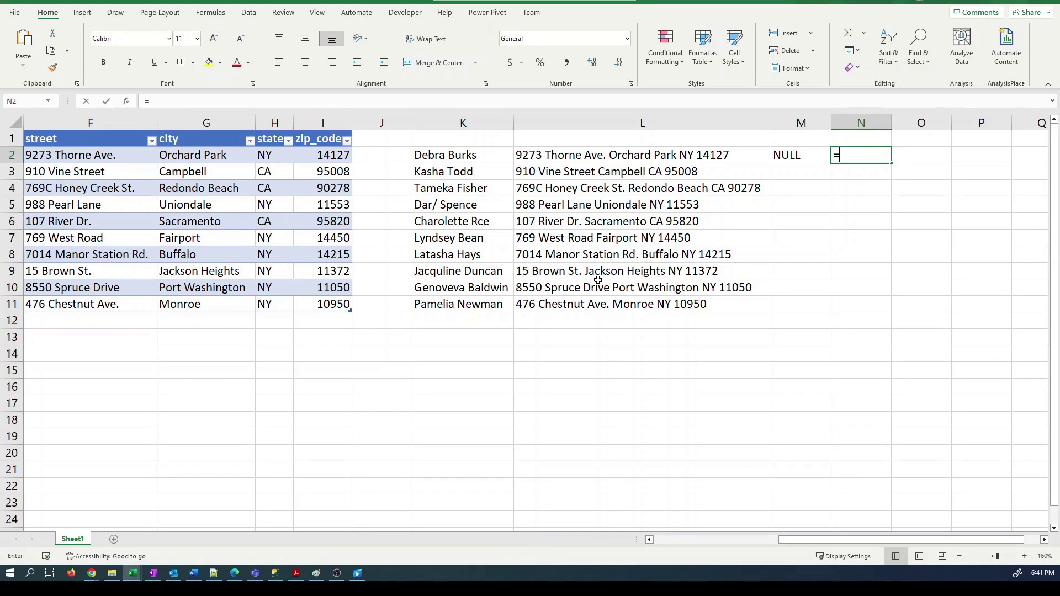
key(Left)
key(Left)
key(Left)
key(Left)
key(Left)
key(Left)
key(Left)
key(Left)
key(Left)
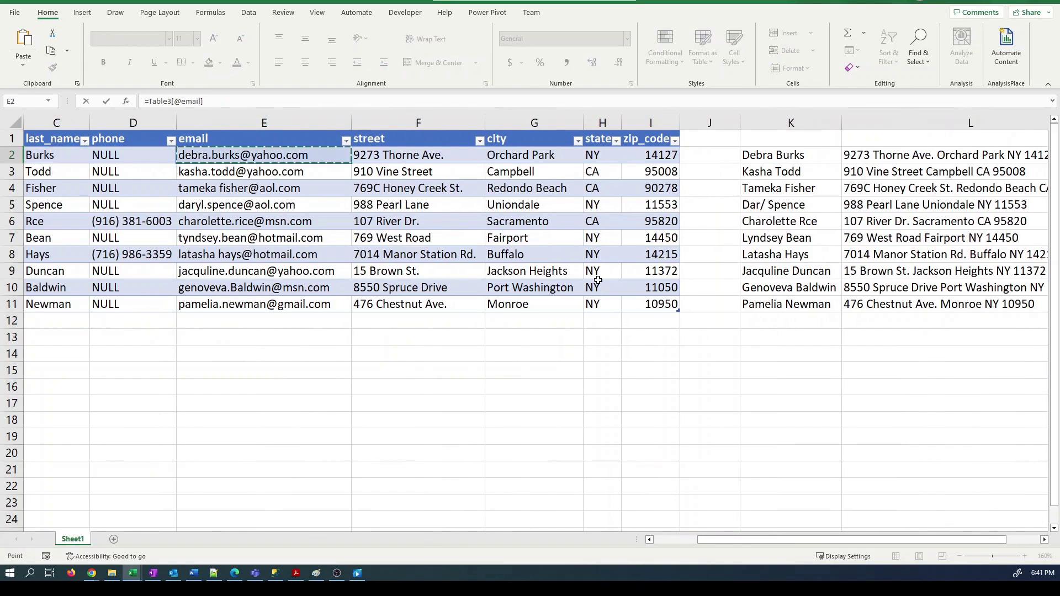
key(Return)
Copy the M2:N2 phone and email references down to row 11 and autofit column M.
key(Up)
key(Left)
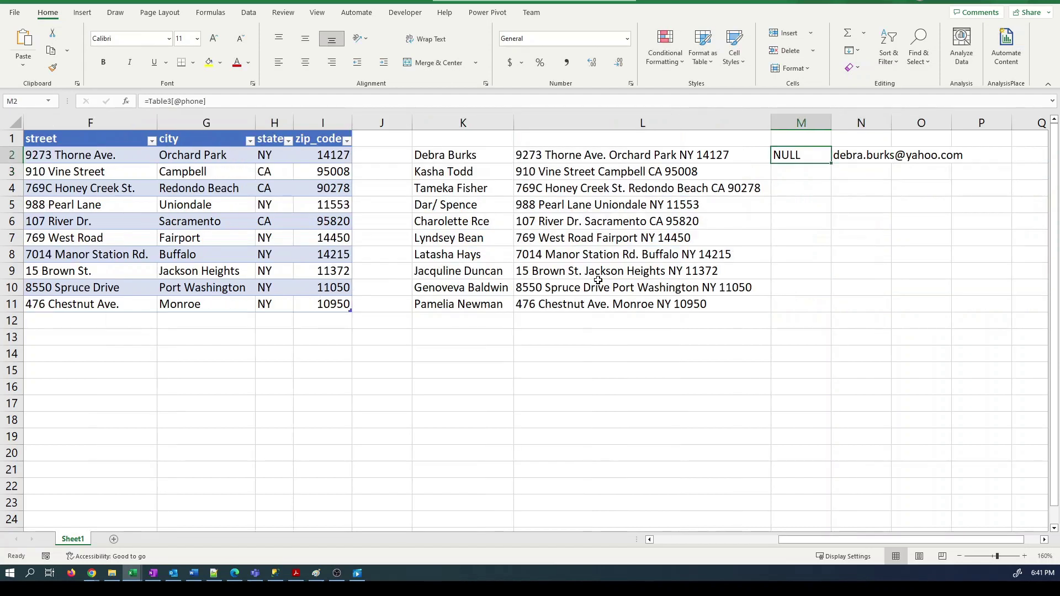
key(shift+Right)
key(ctrl+c)
key(Down)
key(shift+Down)
key(shift+Down)
key(shift+Down)
key(shift+Down)
key(shift+Down)
key(shift+Down)
key(shift+Down)
key(shift+Down)
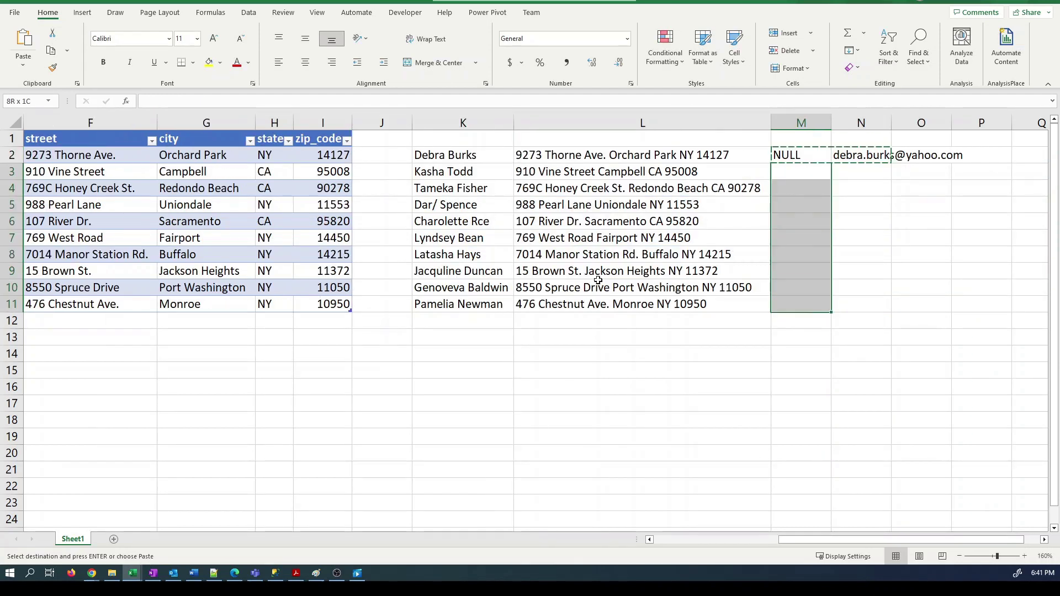
key(shift+Right)
key(Return)
key(Left)
double_click(831, 122)
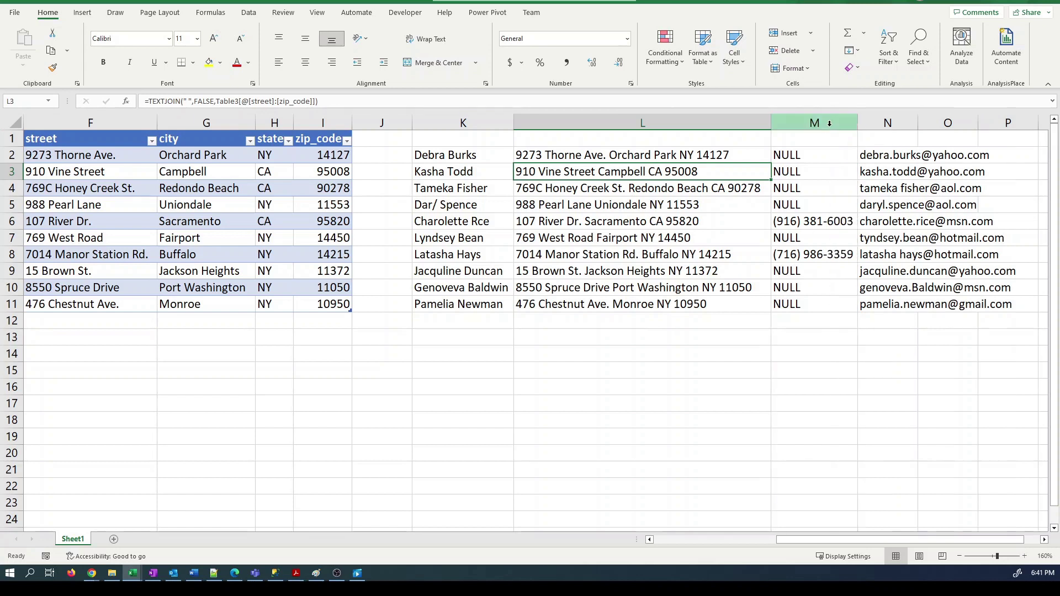
click(464, 157)
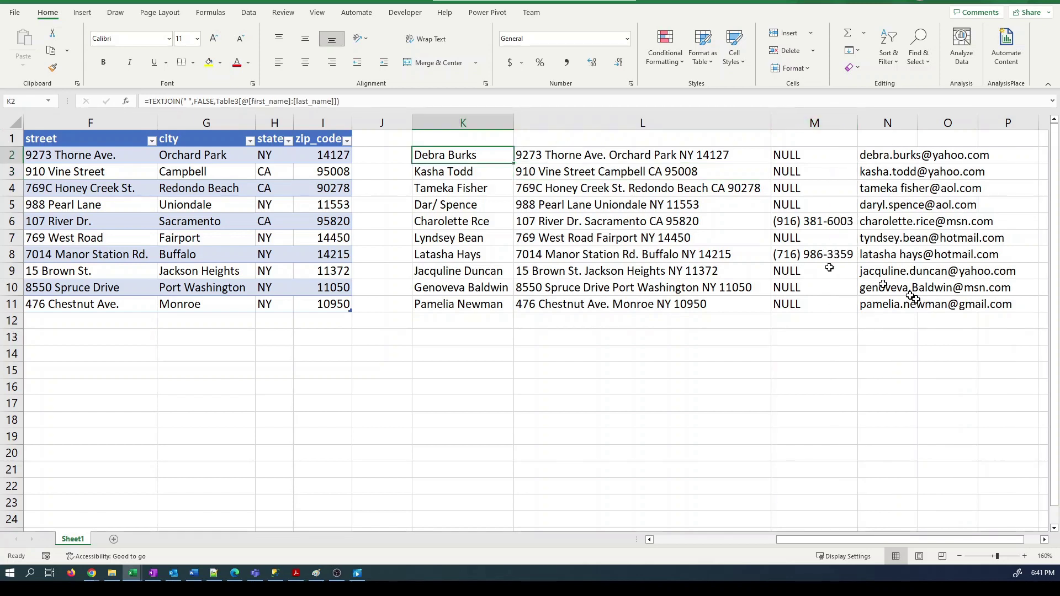
Copy the K2:N11 contact block and paste it below the SELECT query in SSMS.
shift+click(875, 307)
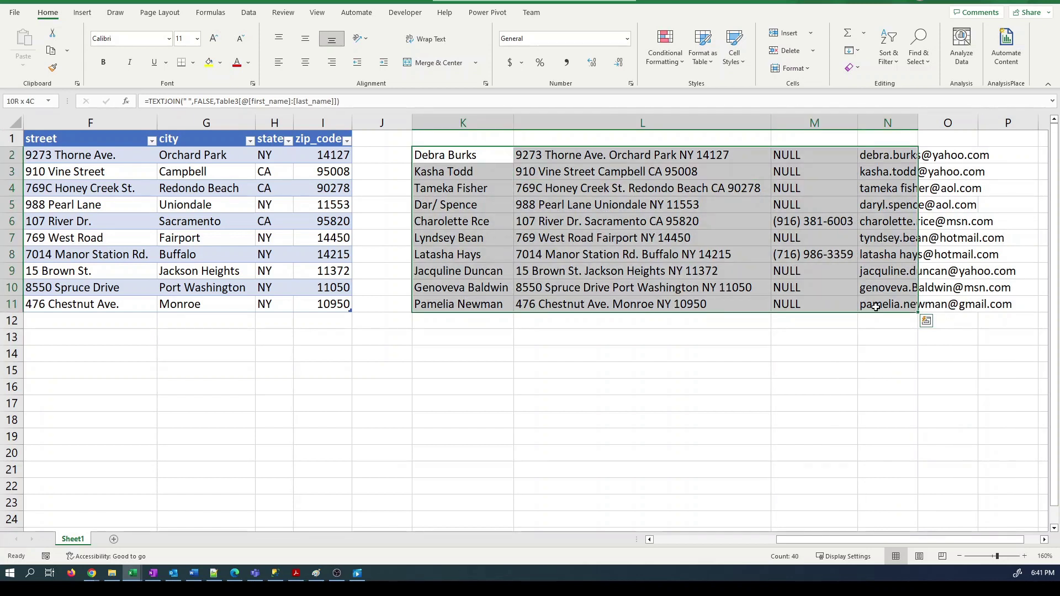
key(ctrl+c)
click(274, 573)
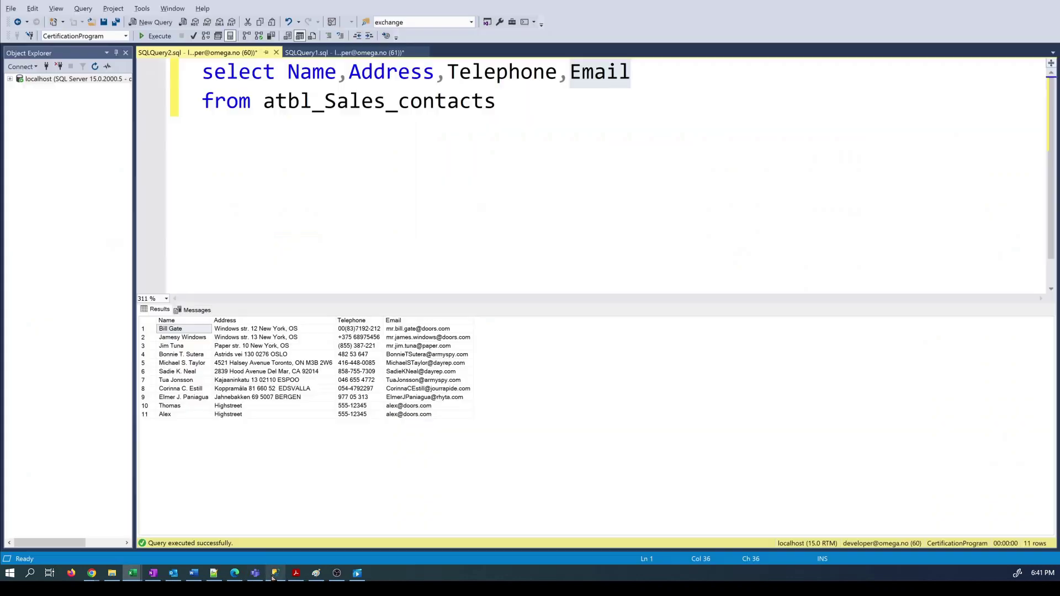
click(295, 259)
key(ctrl+v)
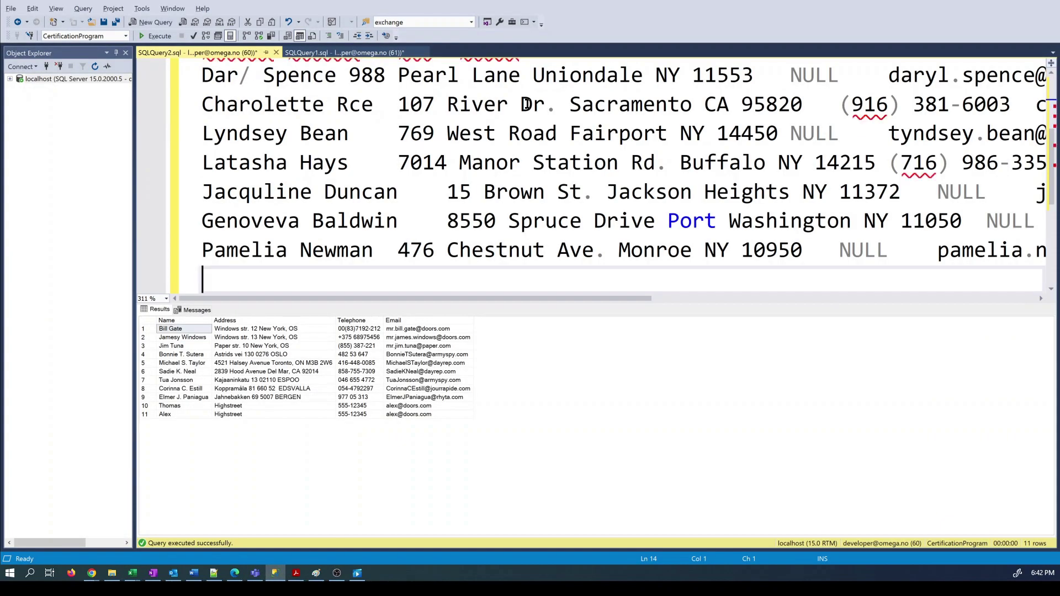
Type 'insert' before the first pasted row, delete it again, and return to Excel.
scroll(466, 89, up, 2)
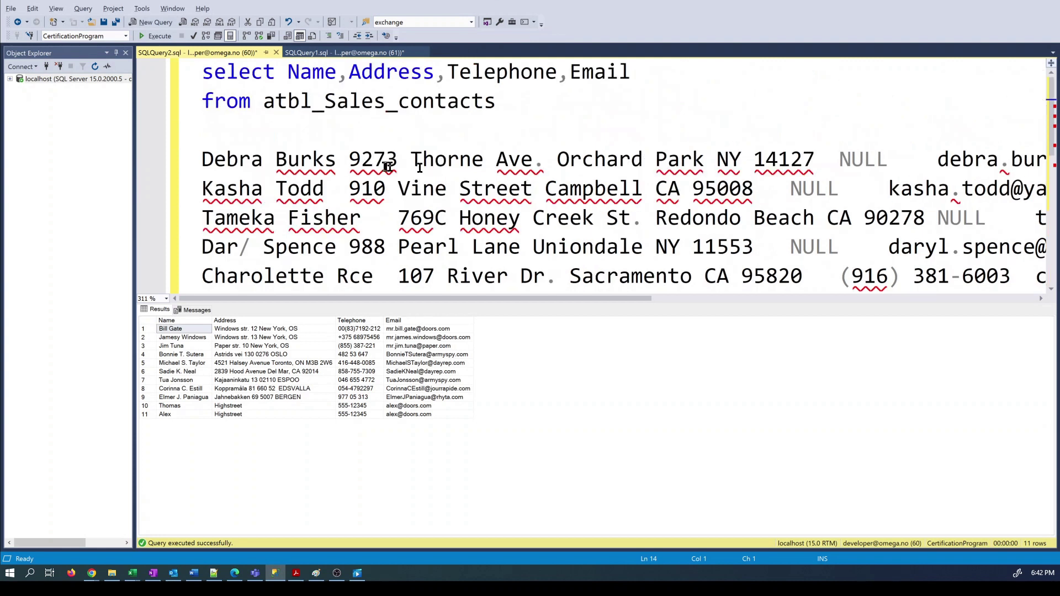
click(204, 166)
text(insert)
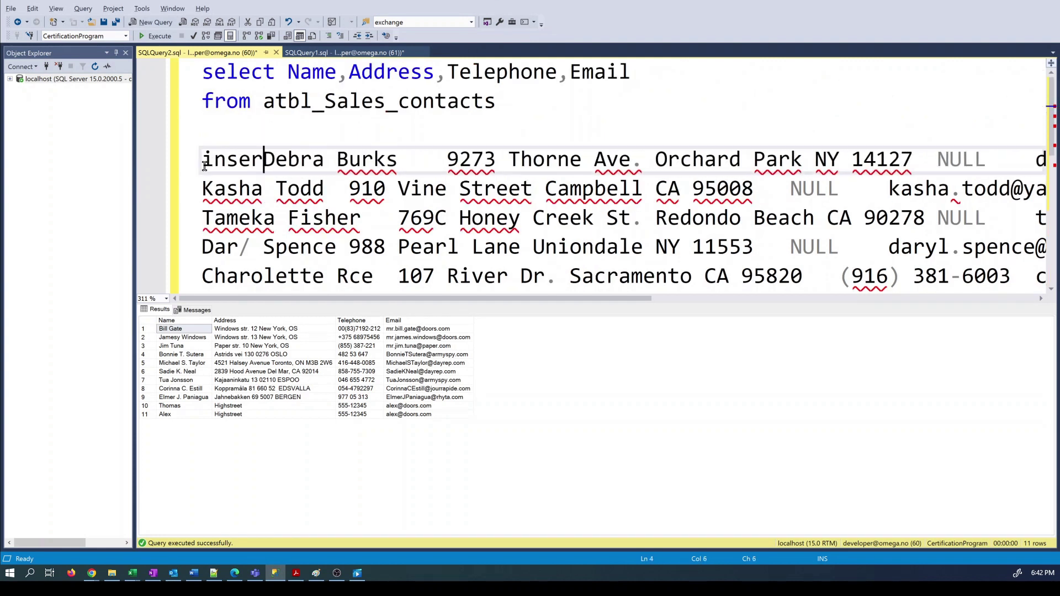
key(shift+Home)
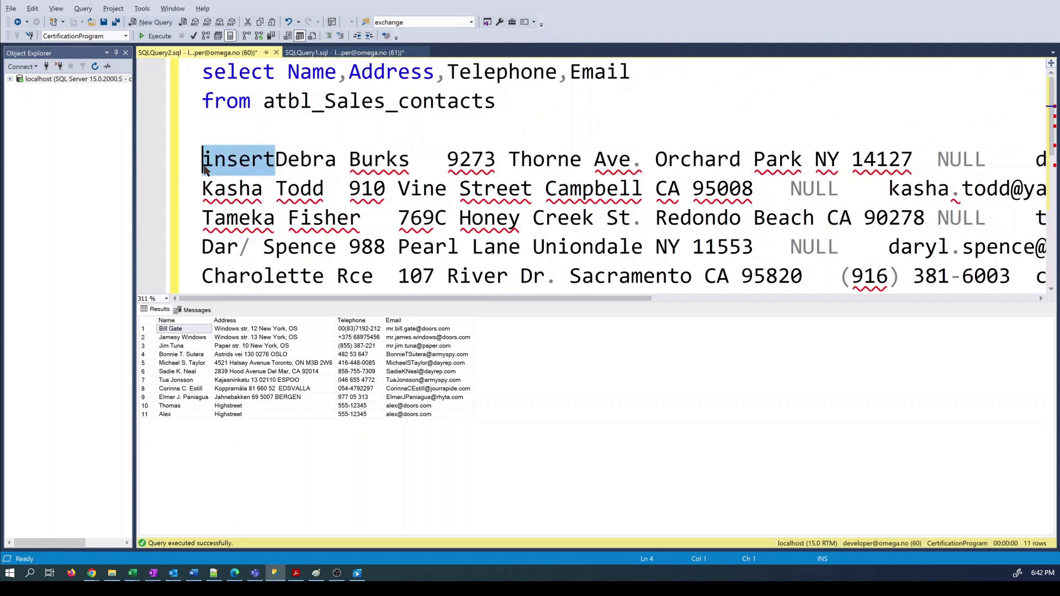
key(BackSpace)
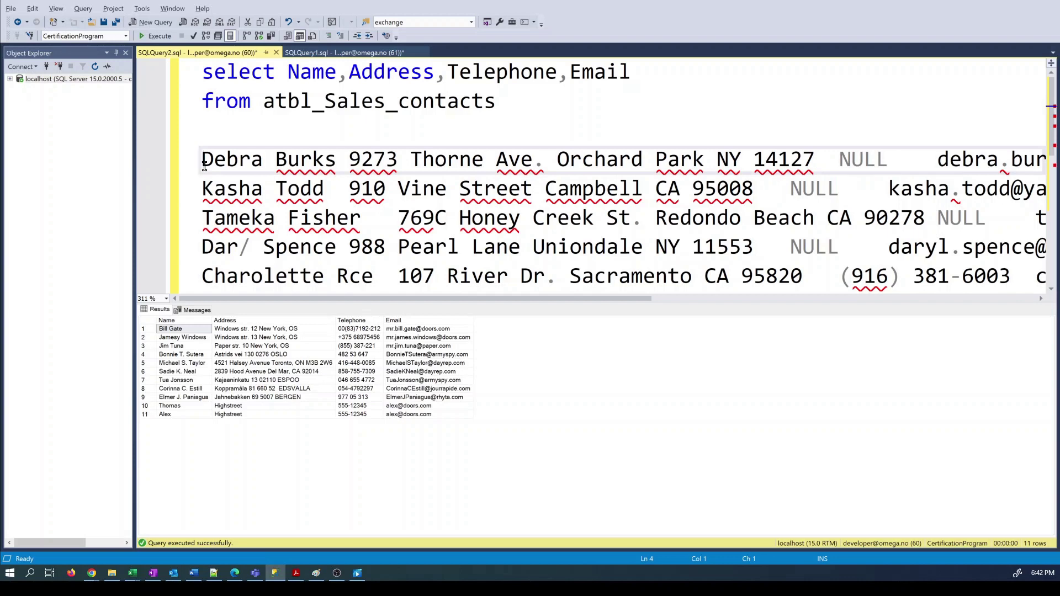
key(alt+Tab)
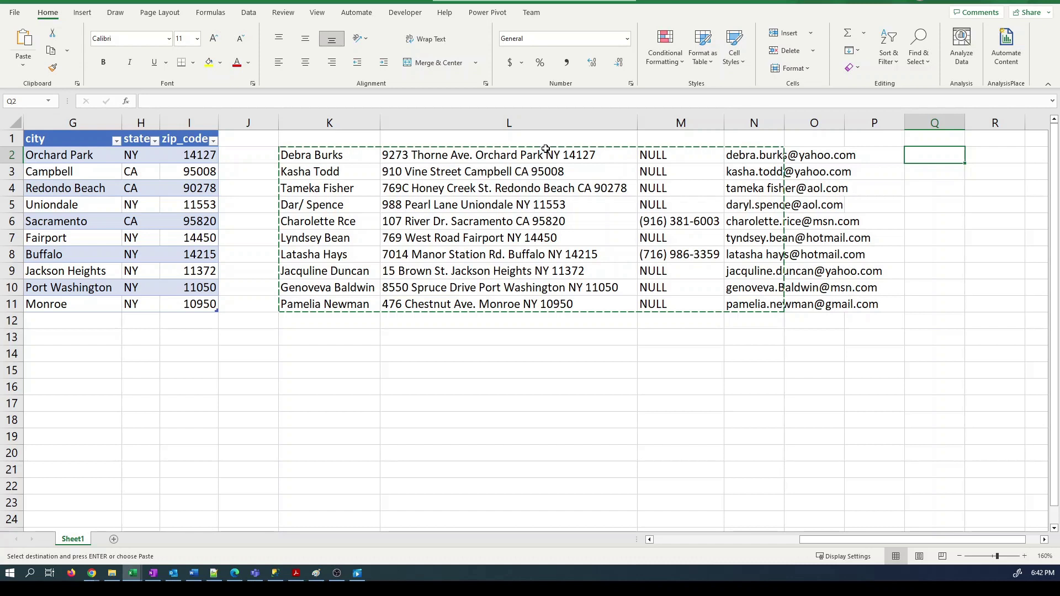
Enter the opening text (' in Q2.
key(Escape)
text(()
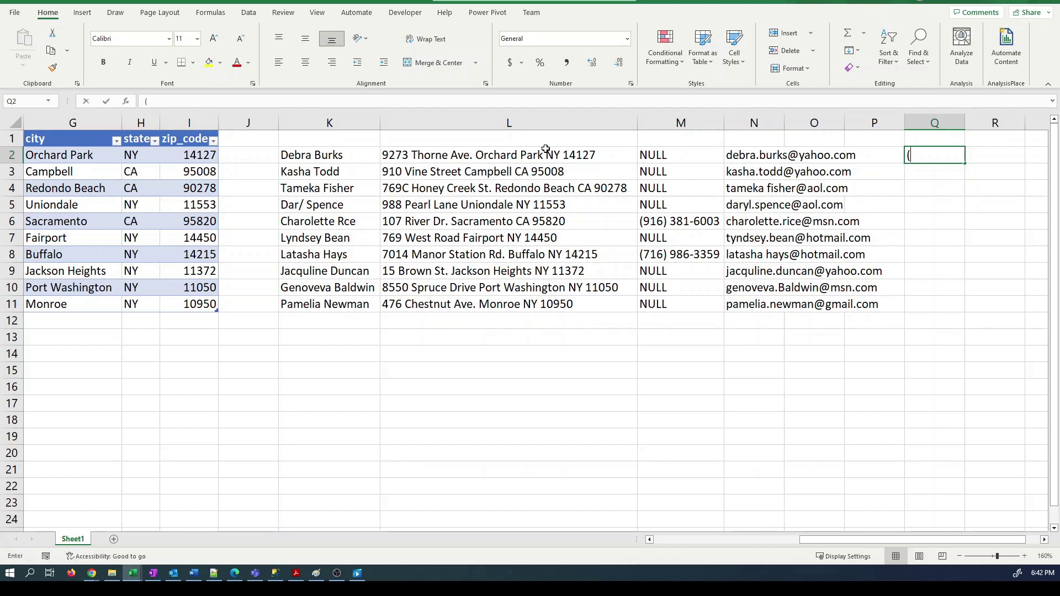
text(')
key(Tab)
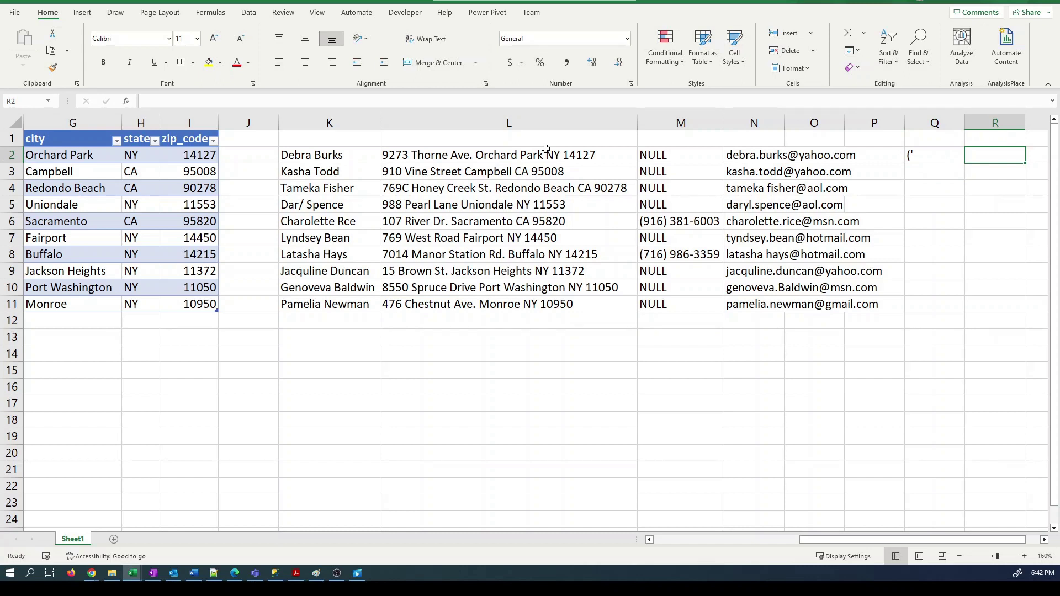
Enter =TEXTJOIN("','",FALSE,K2:N2) in R2 to join the contact fields with quote-comma-quote.
text(=textjo)
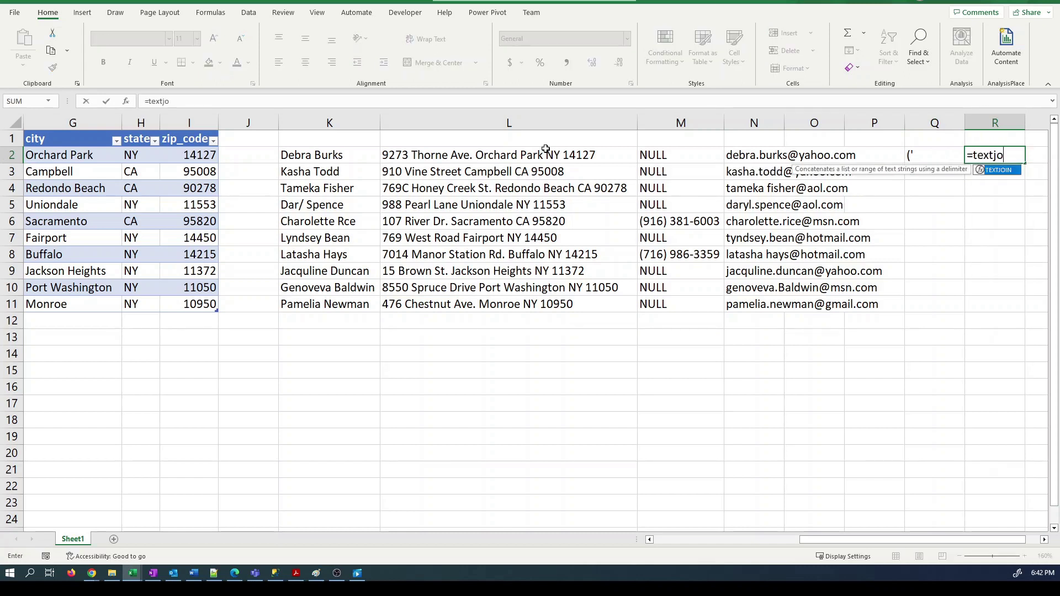
text(in()
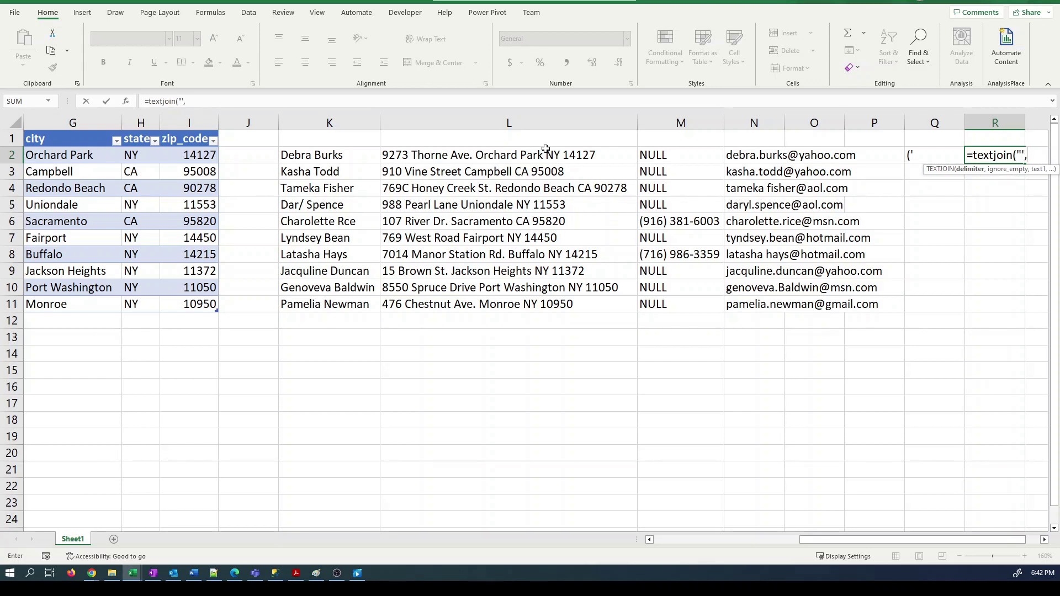
text("','",fal)
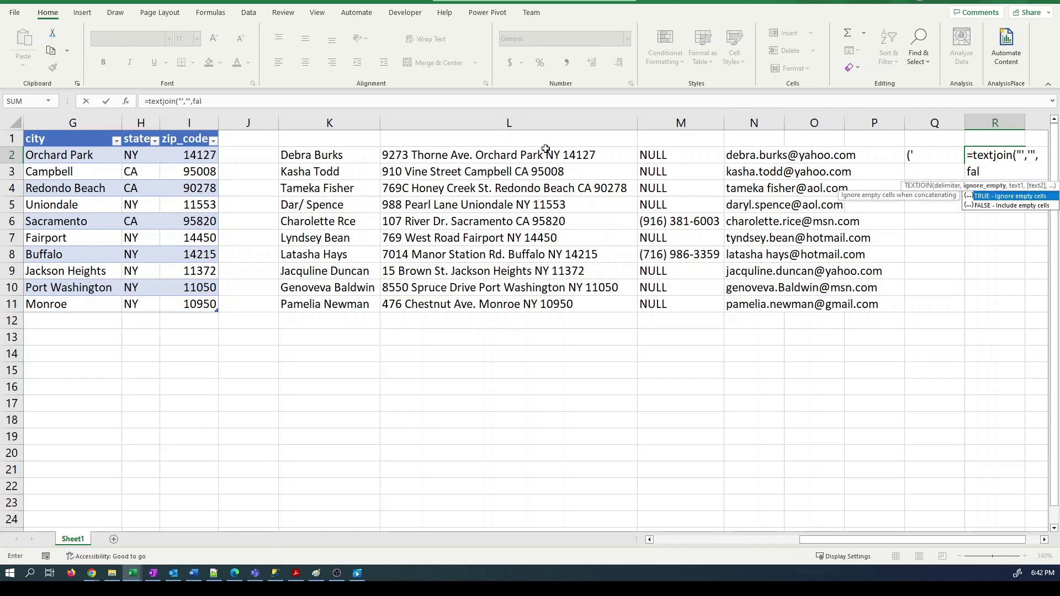
text(se,)
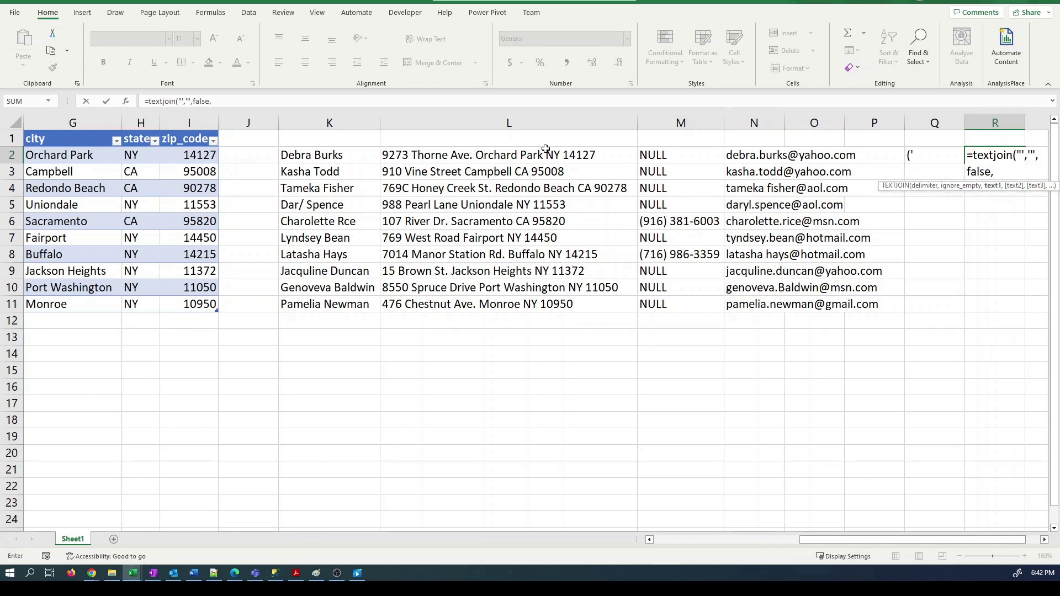
key(Left)
key(Left)
key(Left)
key(Left)
key(Left)
key(Left)
key(Left)
key(Left)
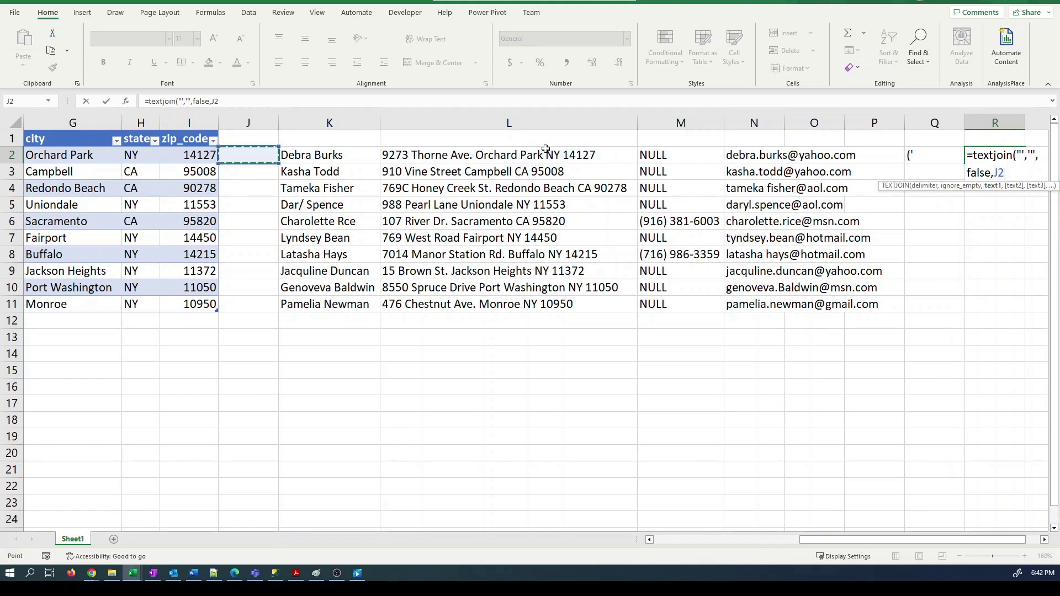
key(Right)
key(shift+Right)
key(shift+Right)
key(shift+Right)
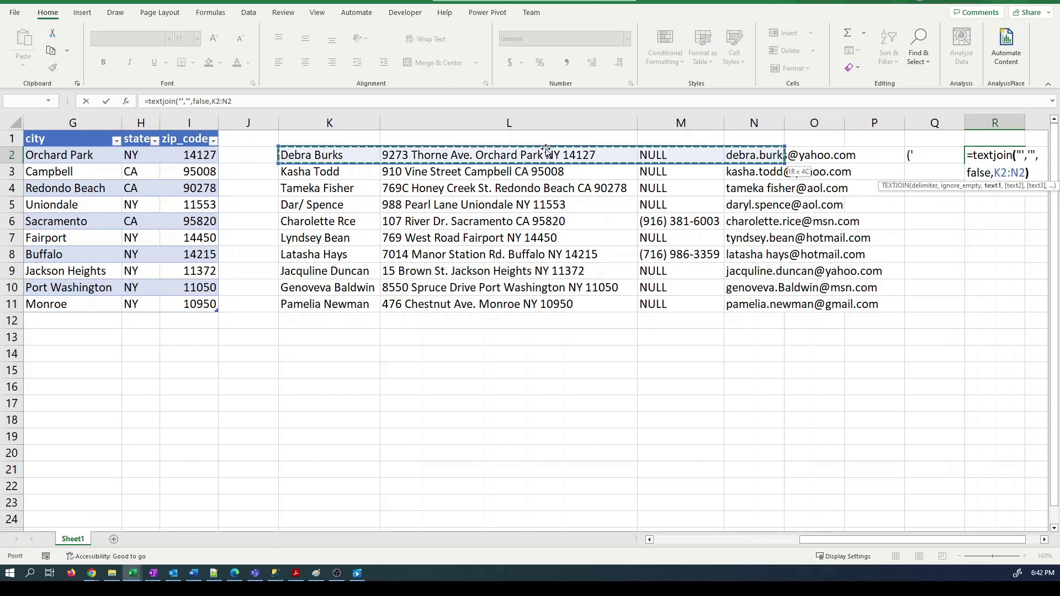
key(Return)
key(Up)
key(Right)
key(Right)
key(Right)
key(Right)
key(Right)
key(Right)
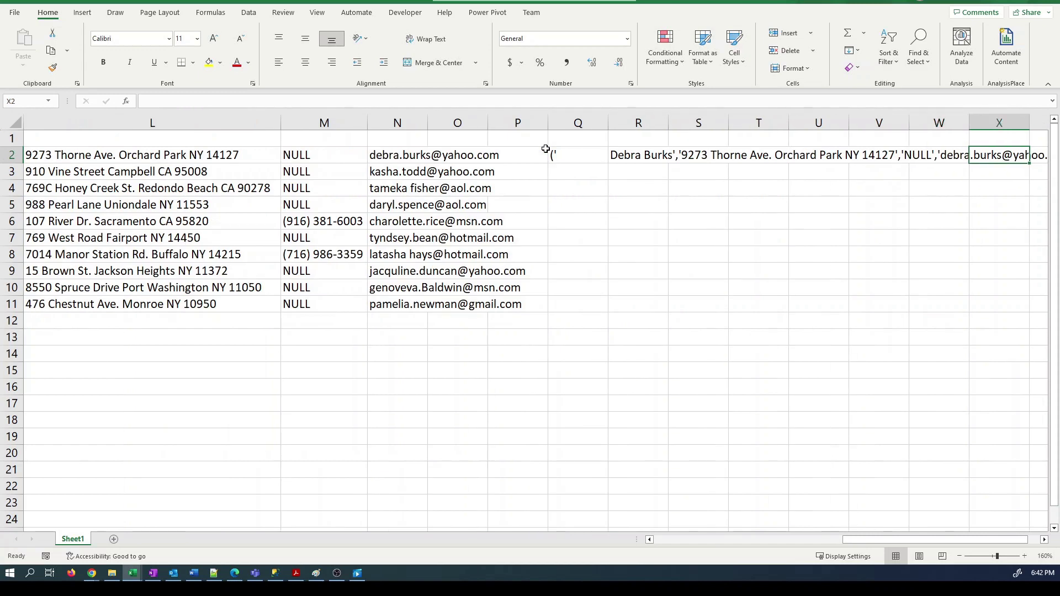
Autofit column R, narrow column Q, and enter ="')" in S2 to close row 2's values.
double_click(667, 119)
click(748, 176)
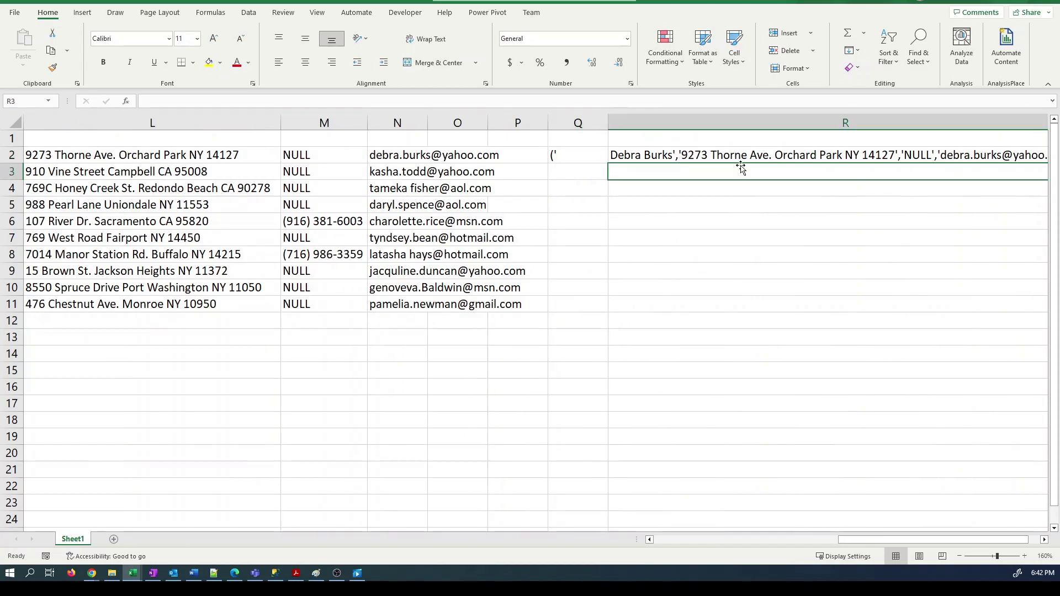
drag(608, 122, 560, 122)
key(Up)
key(Right)
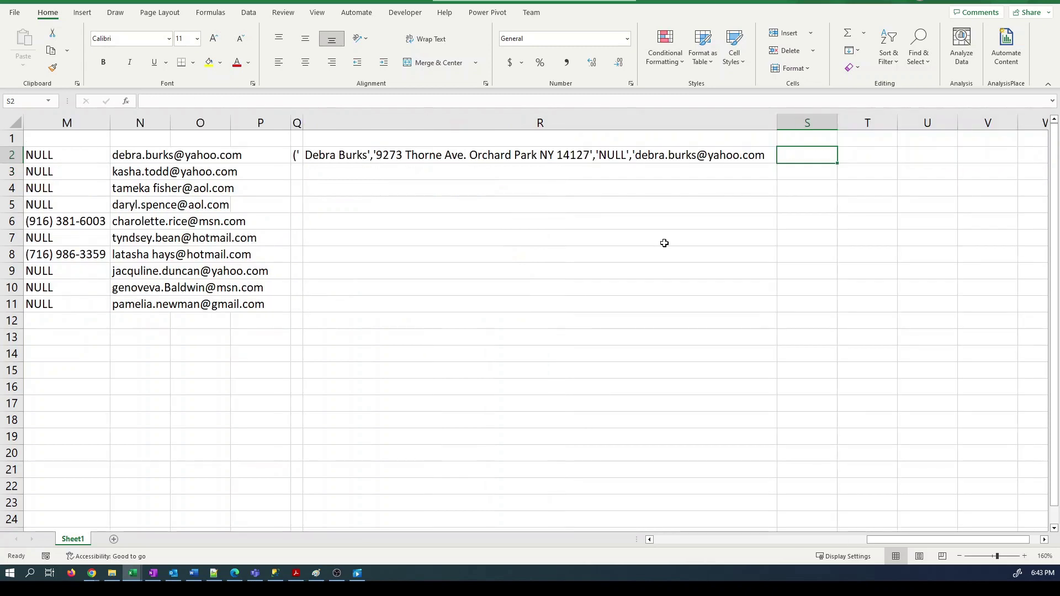
text(')
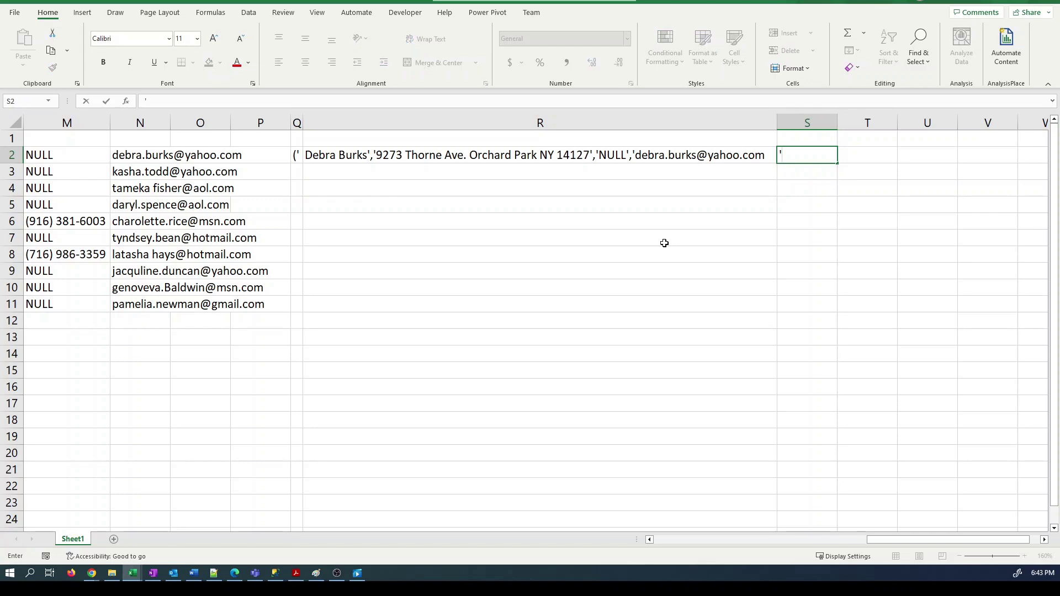
key(Right)
key(Left)
click(146, 101)
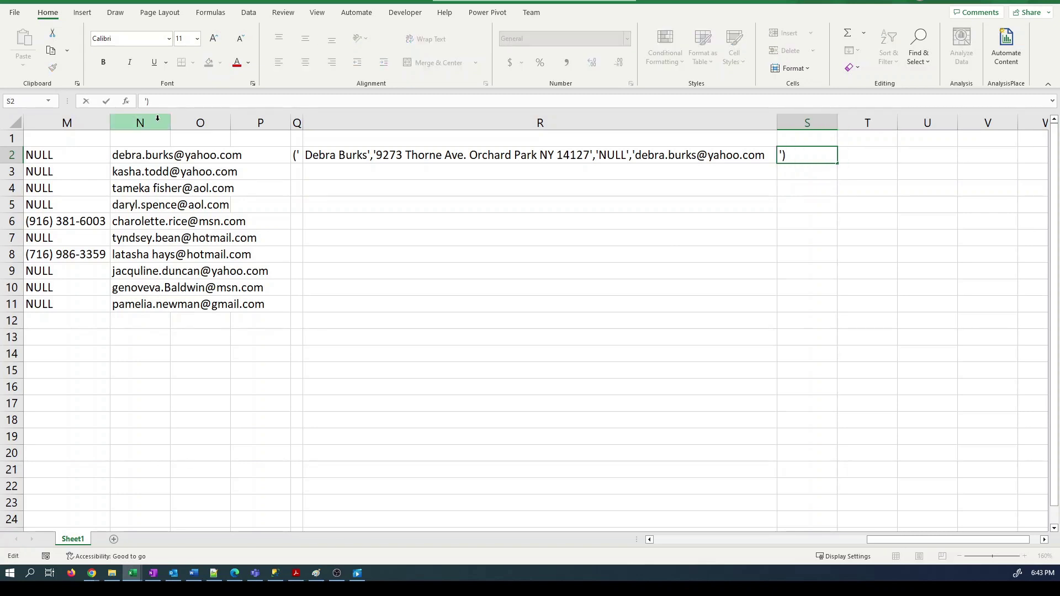
text(=")
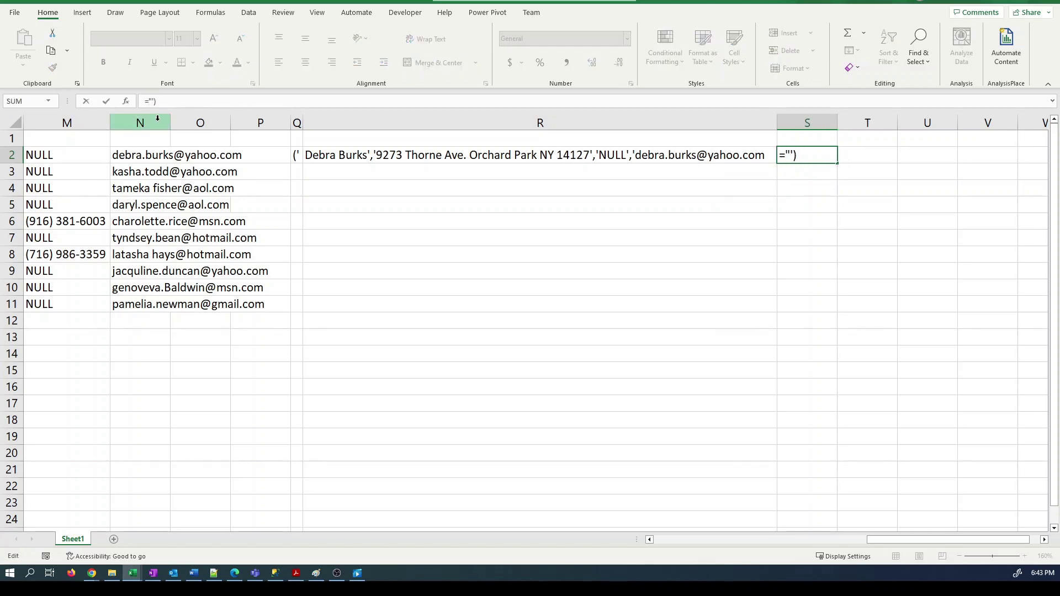
key(Return)
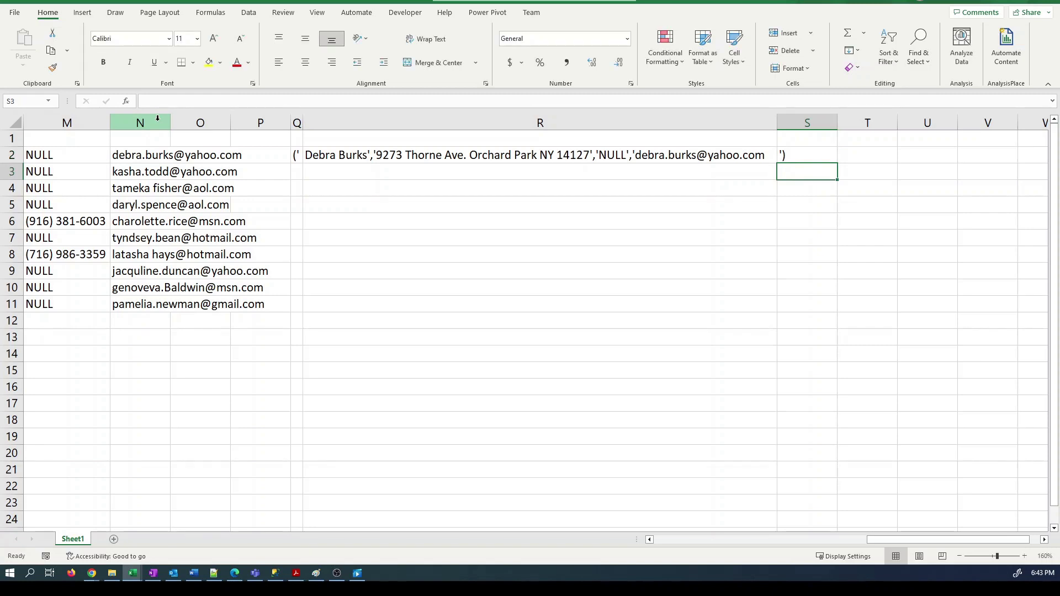
Copy Q2:S2 and paste it into Q3:S11 so every customer row gets a value tuple.
key(Up)
key(Right)
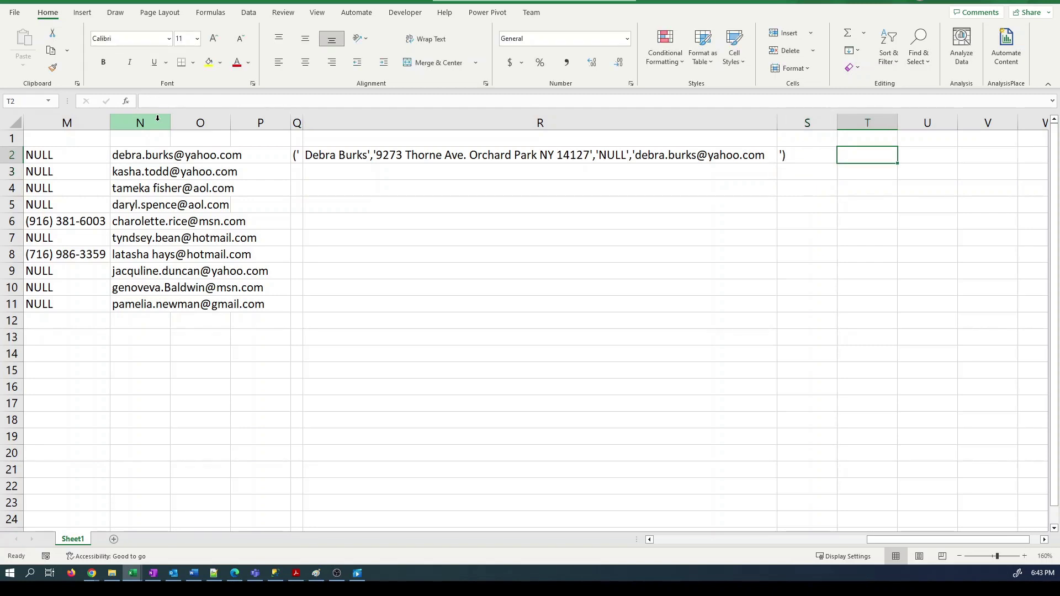
key(Left)
key(Left)
key(Left)
key(shift+Right)
key(shift+Right)
key(shift+Right)
key(shift+Left)
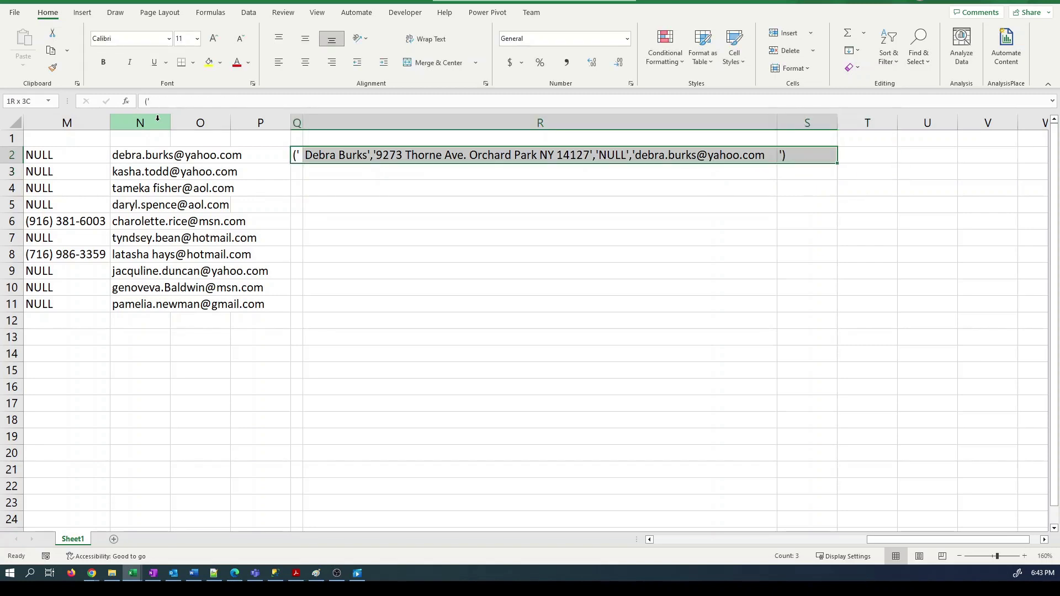
key(ctrl+c)
key(Down)
key(shift+Down)
key(shift+Down)
key(shift+Down)
key(shift+Down)
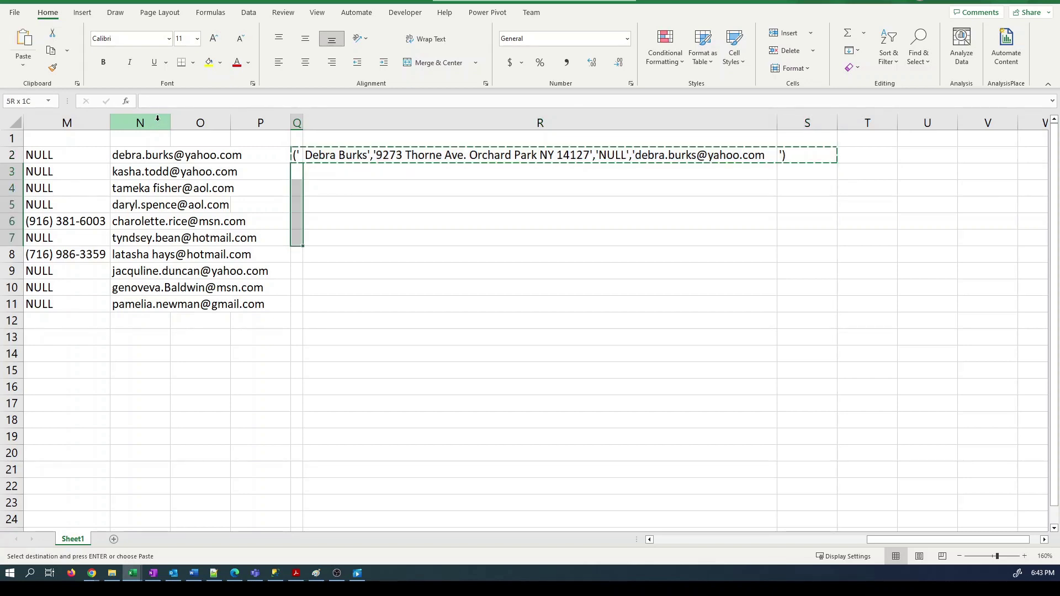
key(shift+Down)
key(shift+Down)
key(shift+Down)
key(shift+Down)
key(shift+Right)
key(shift+Right)
key(Return)
key(Up)
key(Right)
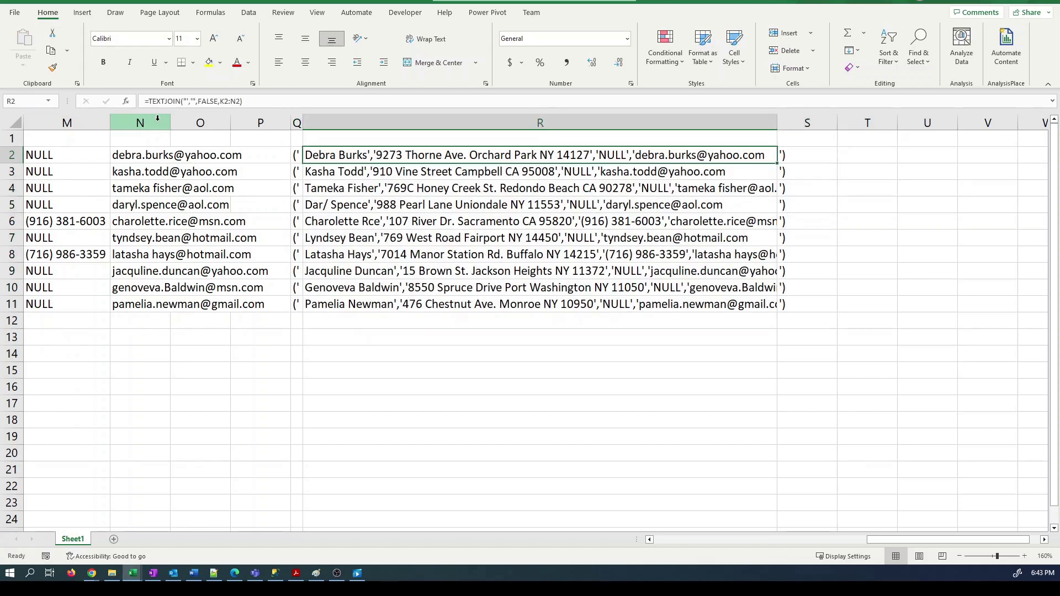
key(Left)
key(Up)
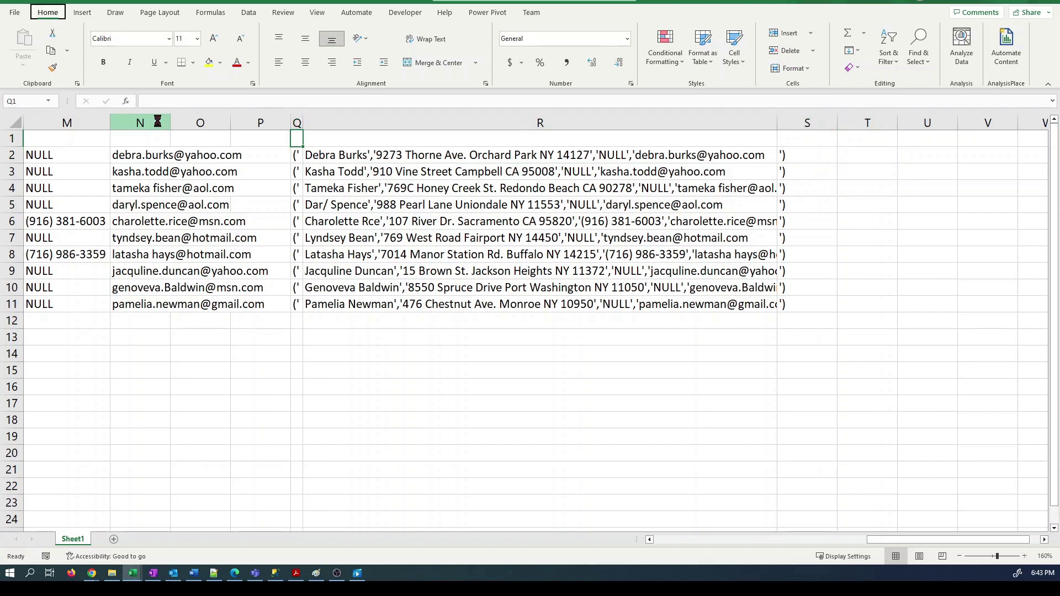
Insert a blank top row and make Q1 read 'insert into atbl_Sales_contacts' using the table name from the SQL query.
key(alt+h)
text(ir)
text(insert)
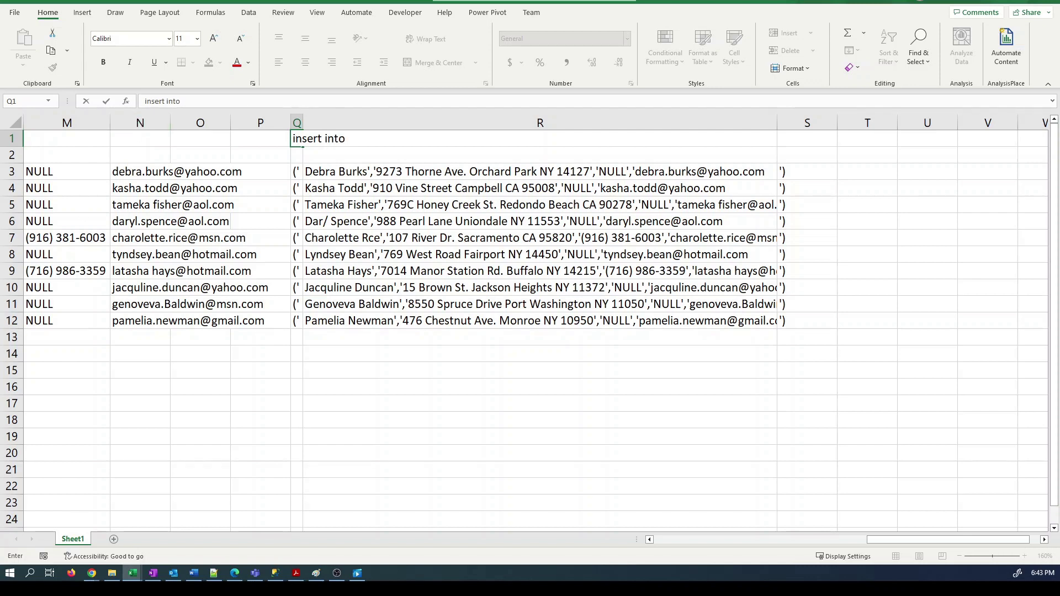
key(alt+Tab)
key(ctrl+c)
key(alt+Tab)
key(ctrl+v)
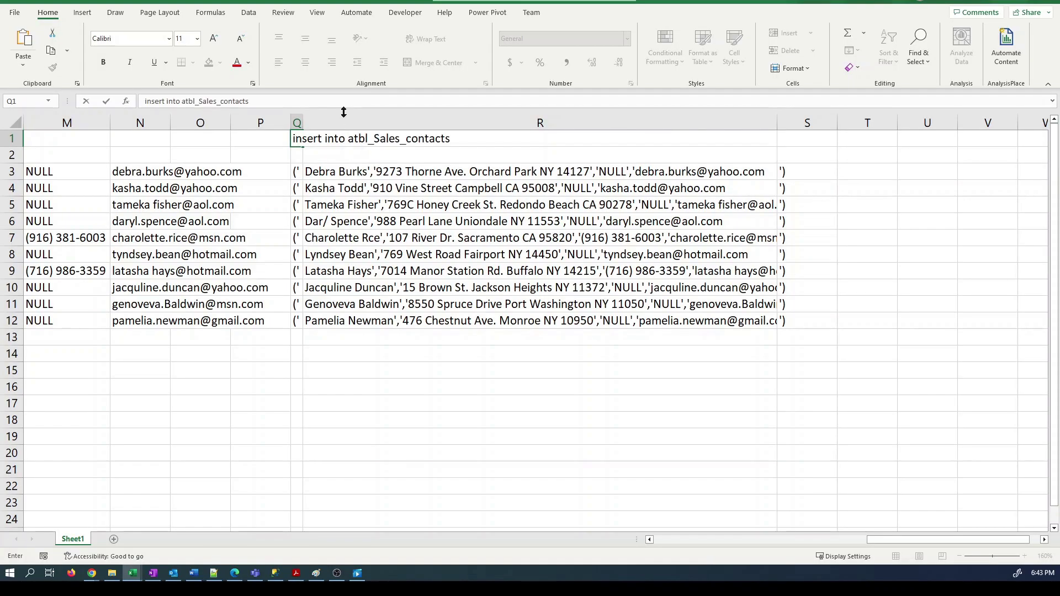
key(Return)
key(Up)
Make Q2 read '(Name,Address,Telephone,Email) values' using the column list copied from the SQL query.
key(Down)
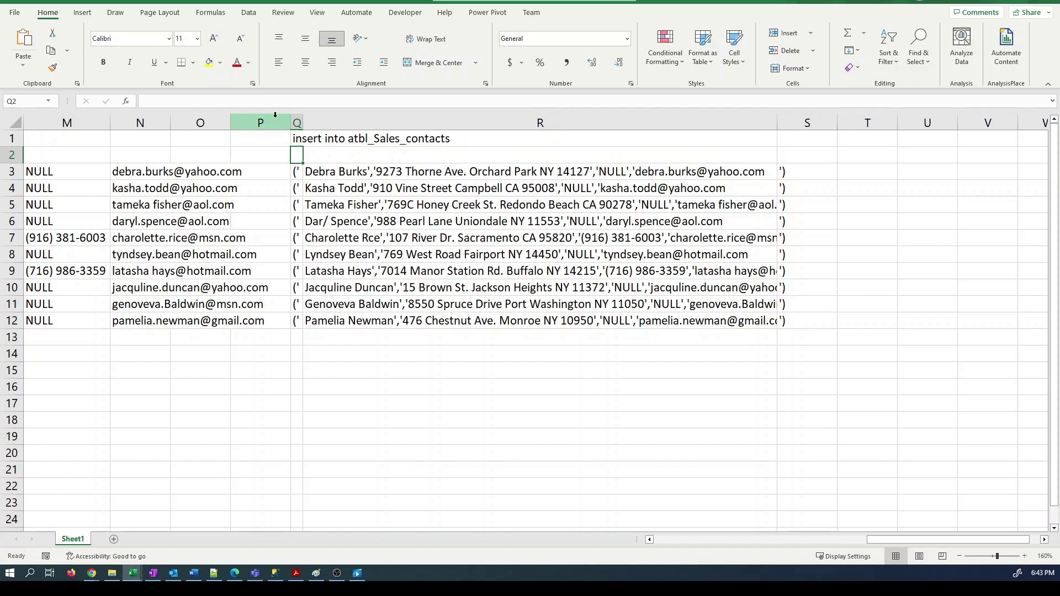
text(()
key(Return)
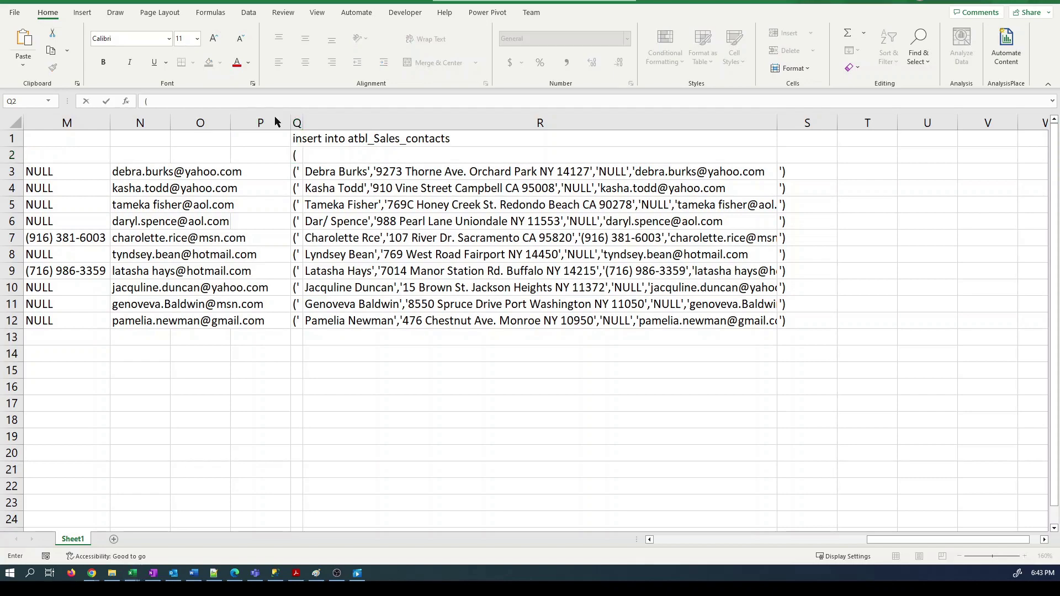
key(alt+Tab)
click(629, 83)
drag(631, 71, 284, 72)
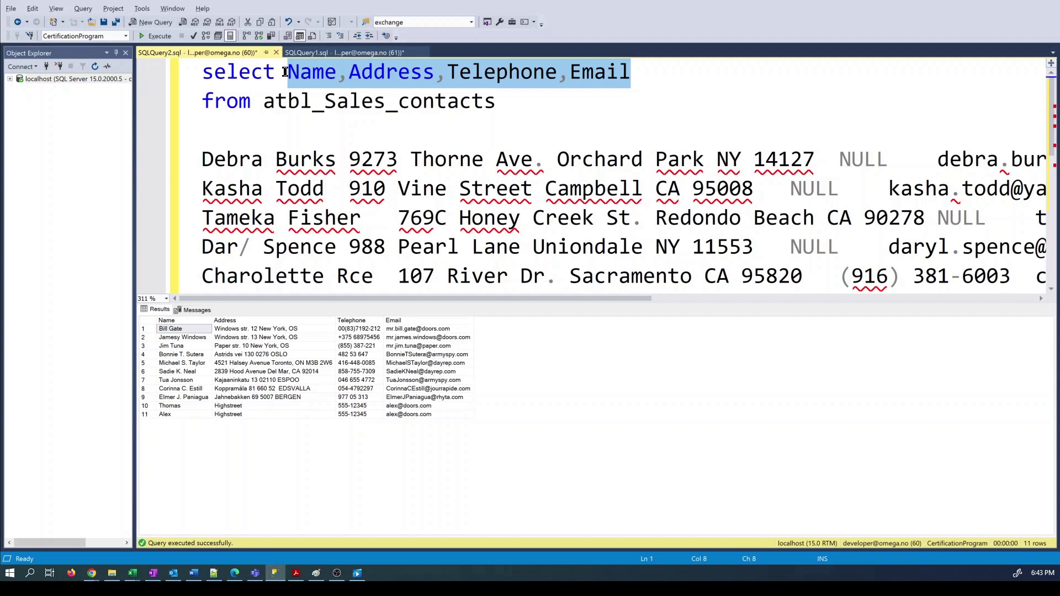
key(ctrl+c)
key(alt+Tab)
key(ctrl+v)
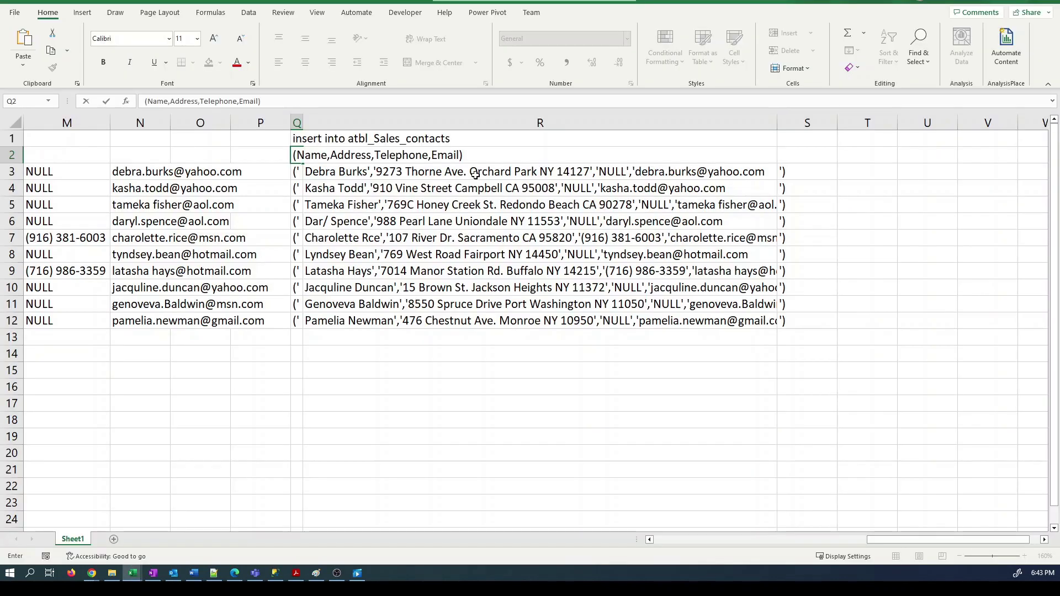
text() values)
key(Return)
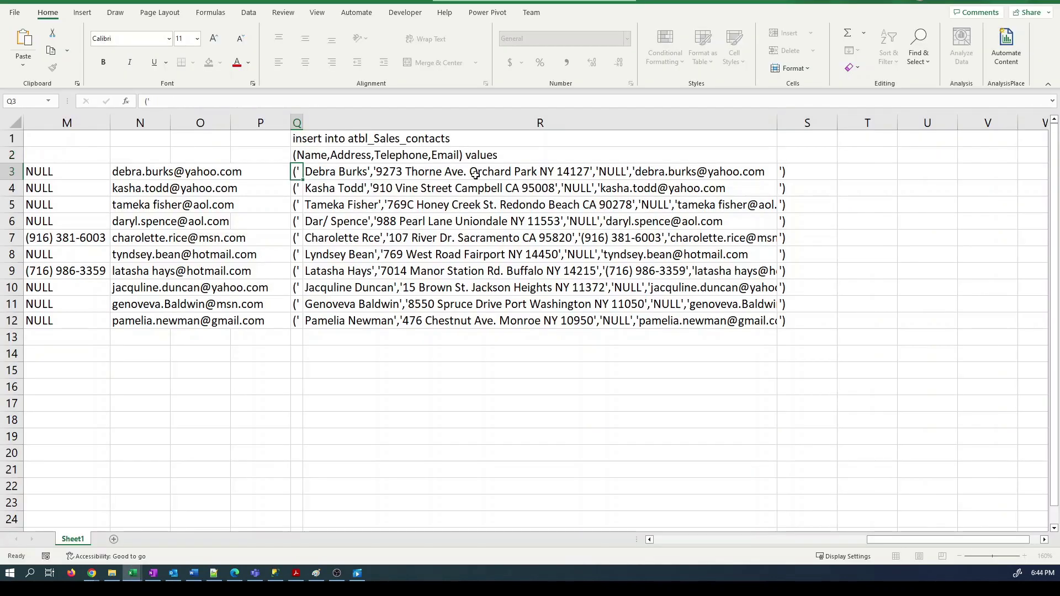
Go to S3, the closing cell of the first value row.
key(Up)
key(Up)
key(Down)
key(Down)
key(Up)
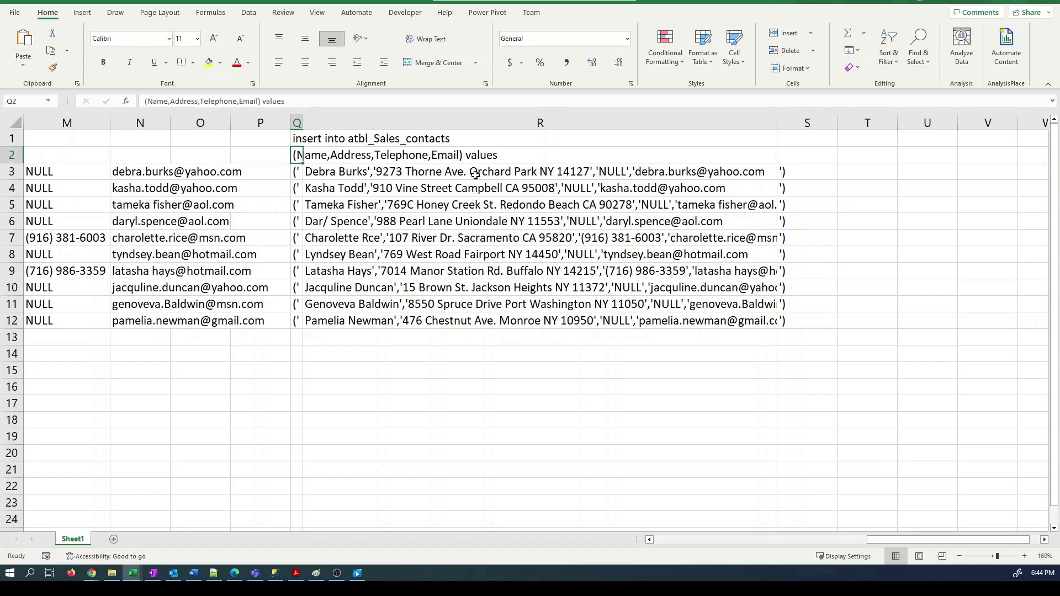
key(Down)
key(End)
key(Right)
key(Right)
key(Right)
key(Left)
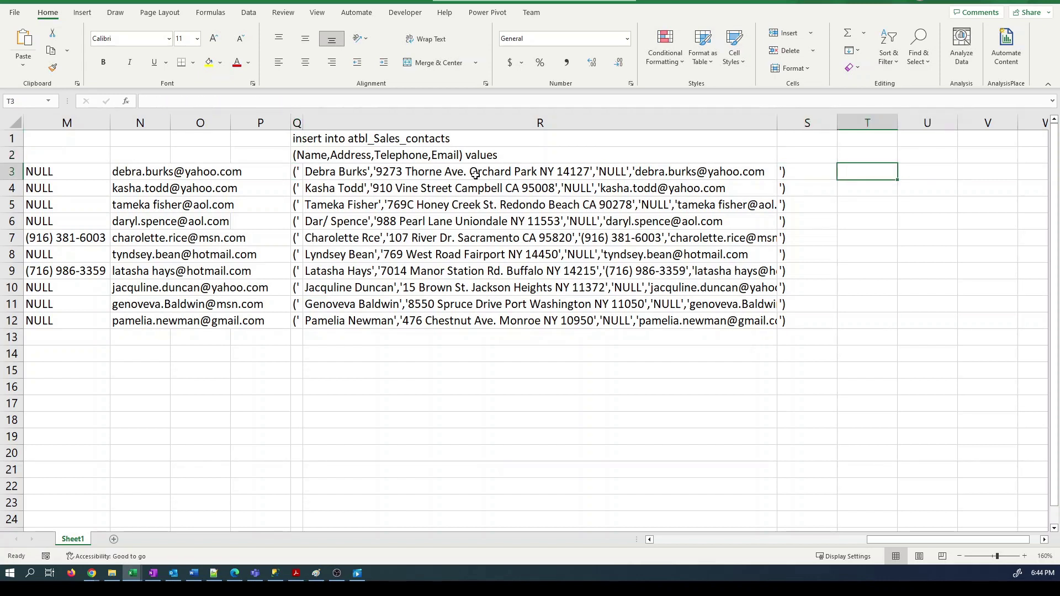
key(Left)
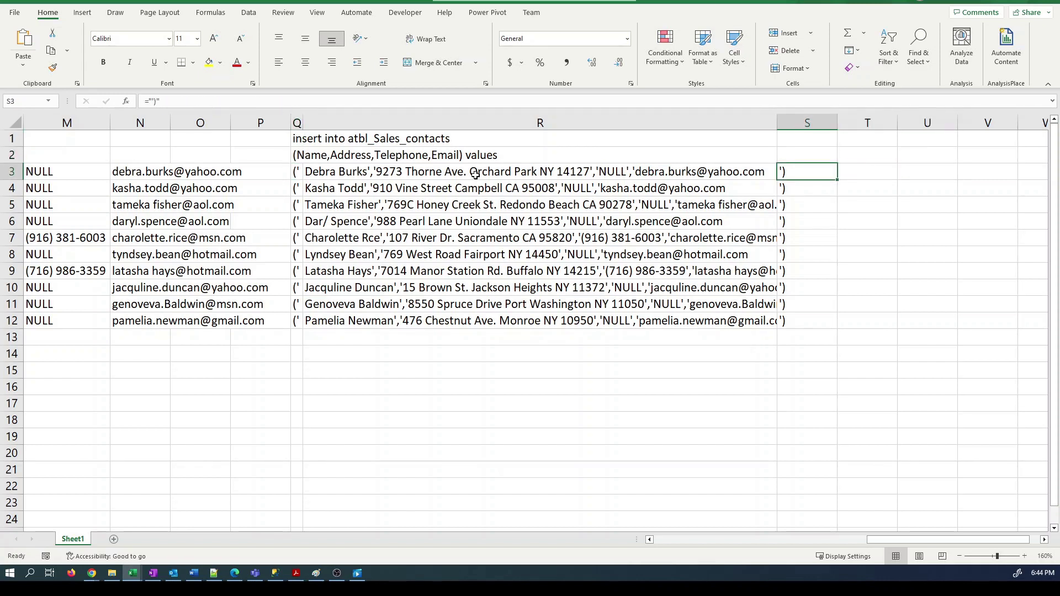
Append a comma to S3's closing formula, copy it down to S12, and leave S12 without the comma.
click(154, 103)
text(,)
key(ctrl+Return)
key(ctrl+c)
key(shift+Down)
key(shift+Down)
key(shift+Down)
key(shift+Down)
key(shift+Down)
key(shift+Down)
key(shift+Down)
key(shift+Down)
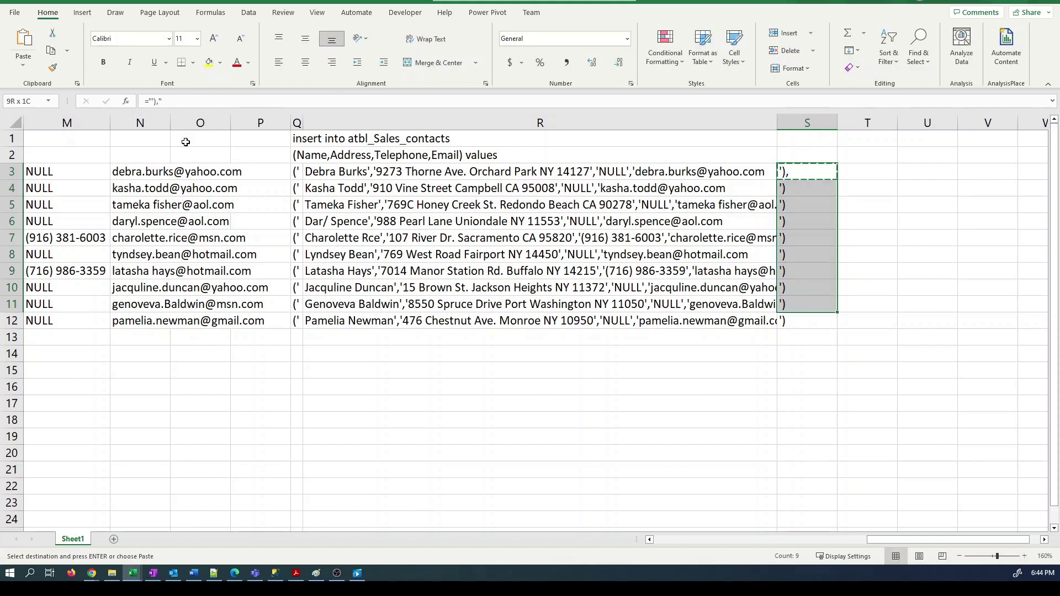
key(shift+Down)
key(ctrl+v)
key(Up)
key(Down)
key(Down)
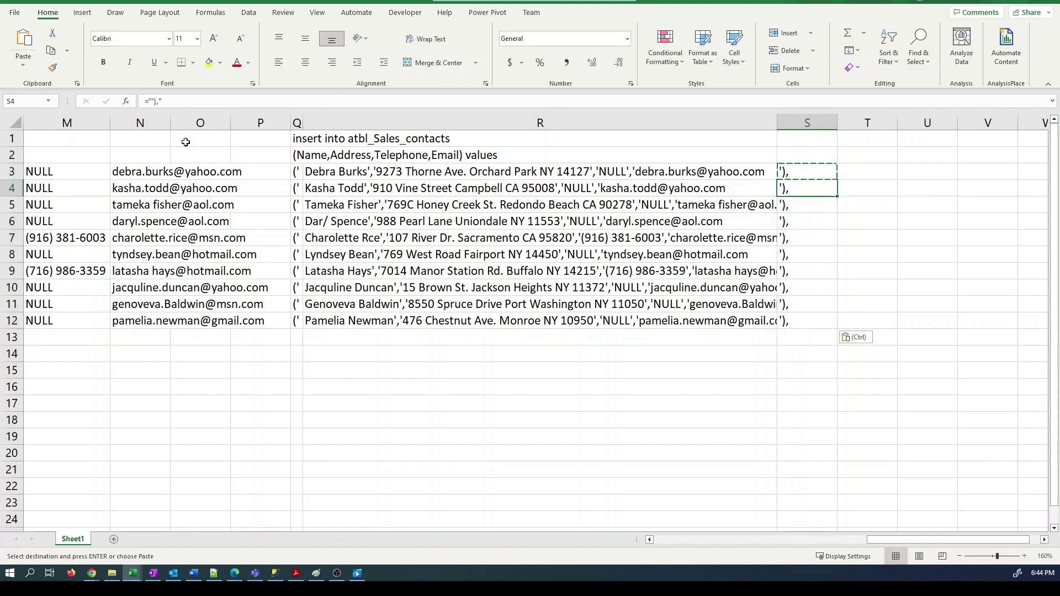
key(Down)
key(Down)
key(Down)
key(Down)
key(Down)
key(Down)
key(Down)
key(Down)
key(F2)
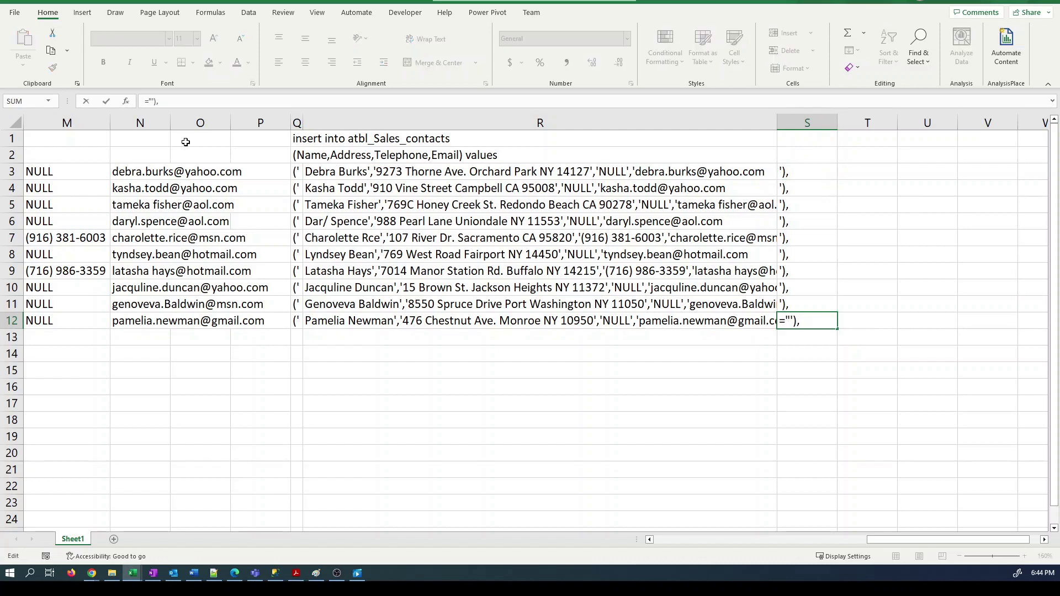
key(Return)
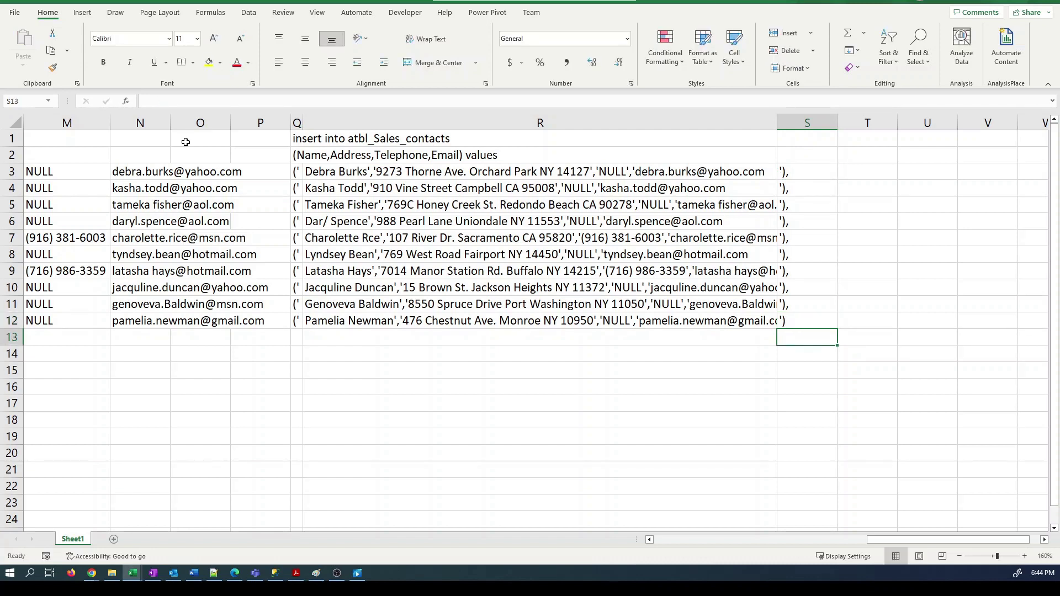
key(Up)
Copy the full insert statement in Q1:S12.
key(shift+Left)
key(shift+Left)
key(shift+Left)
key(shift+Right)
key(shift+Up)
key(shift+Up)
key(shift+Up)
key(shift+Up)
key(shift+Up)
key(shift+Up)
key(shift+Up)
key(shift+Up)
key(shift+Up)
key(shift+Up)
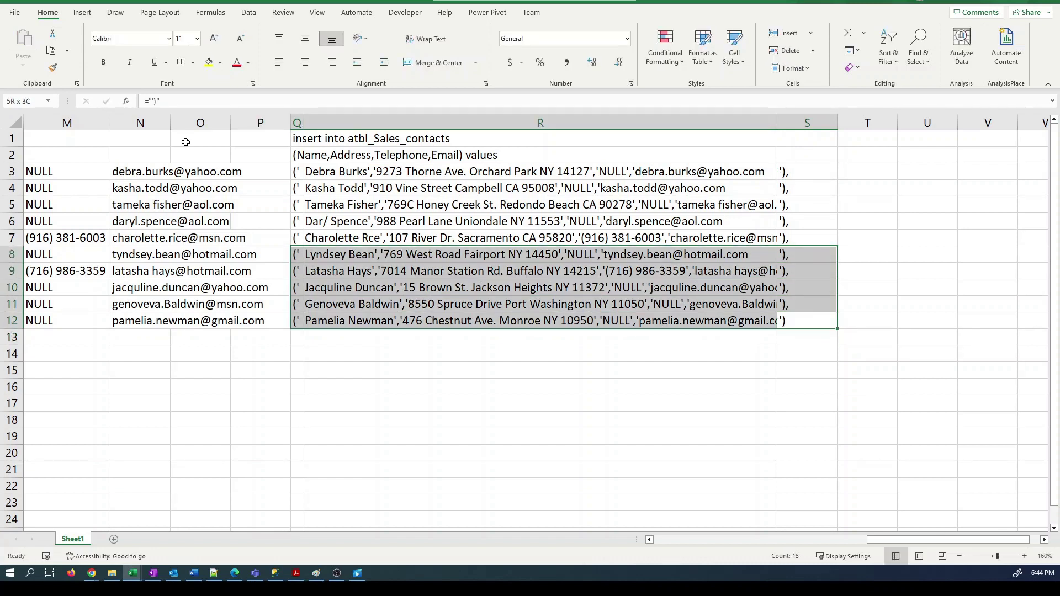
key(shift+Up)
key(ctrl+c)
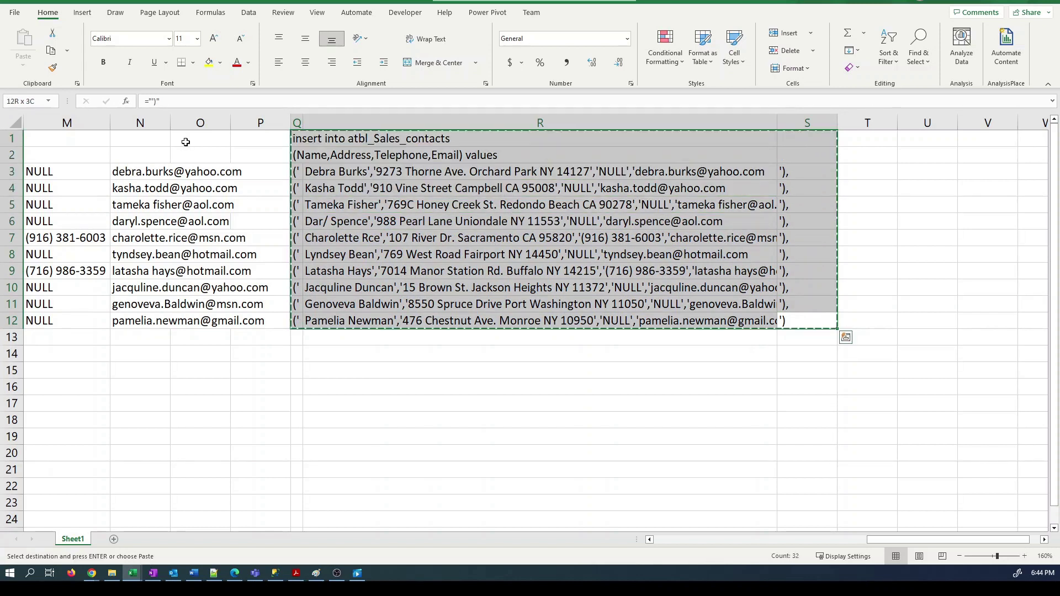
key(alt+Tab)
Replace the editor text with the pasted INSERT and execute it to add 10 rows, then undo back to the SELECT query.
key(ctrl+a)
key(Delete)
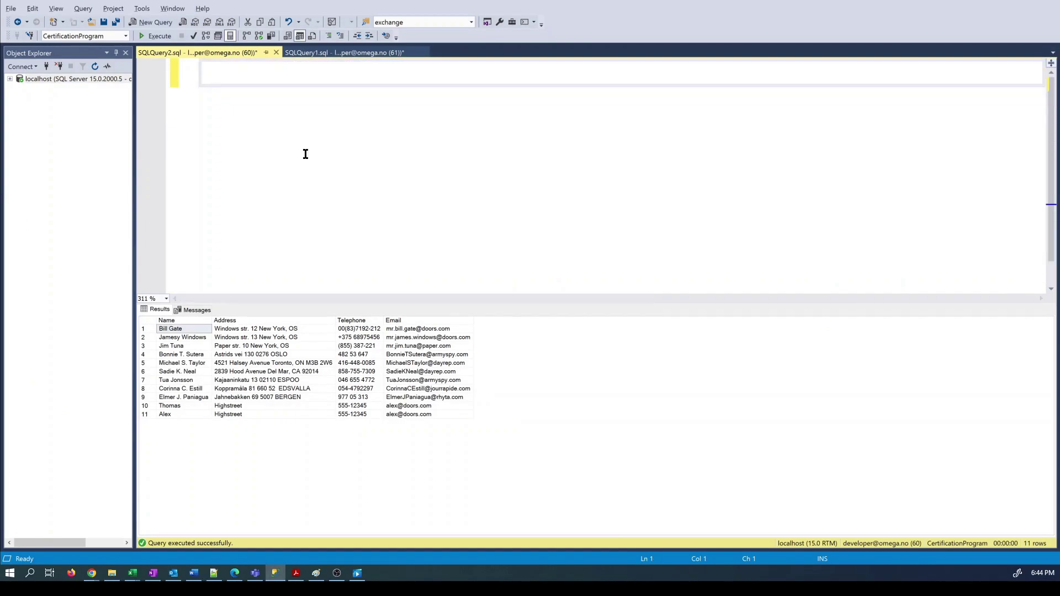
key(ctrl+v)
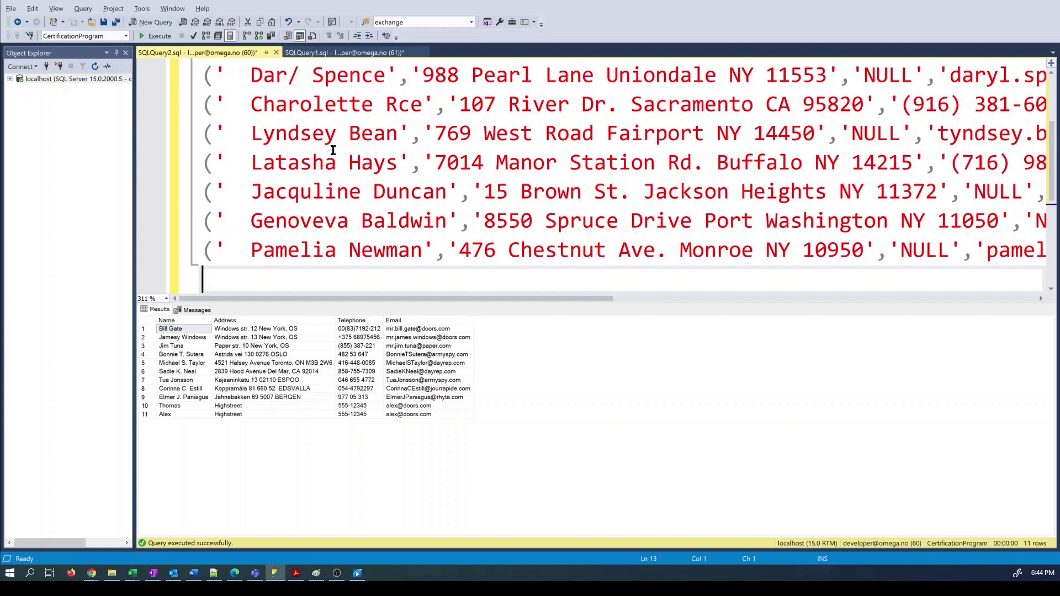
scroll(333, 148, down, 4)
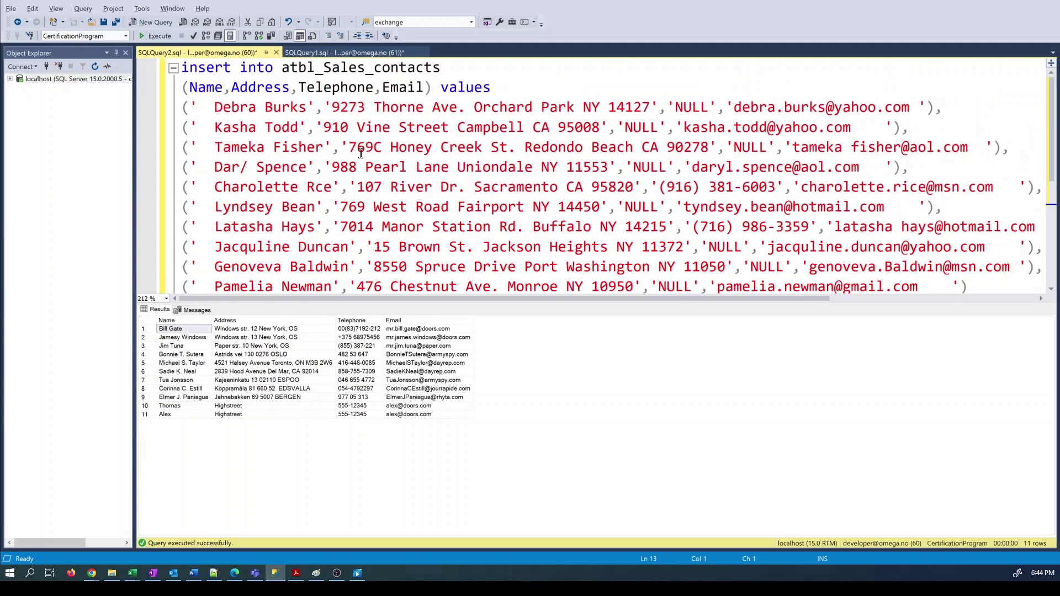
click(159, 36)
click(159, 36)
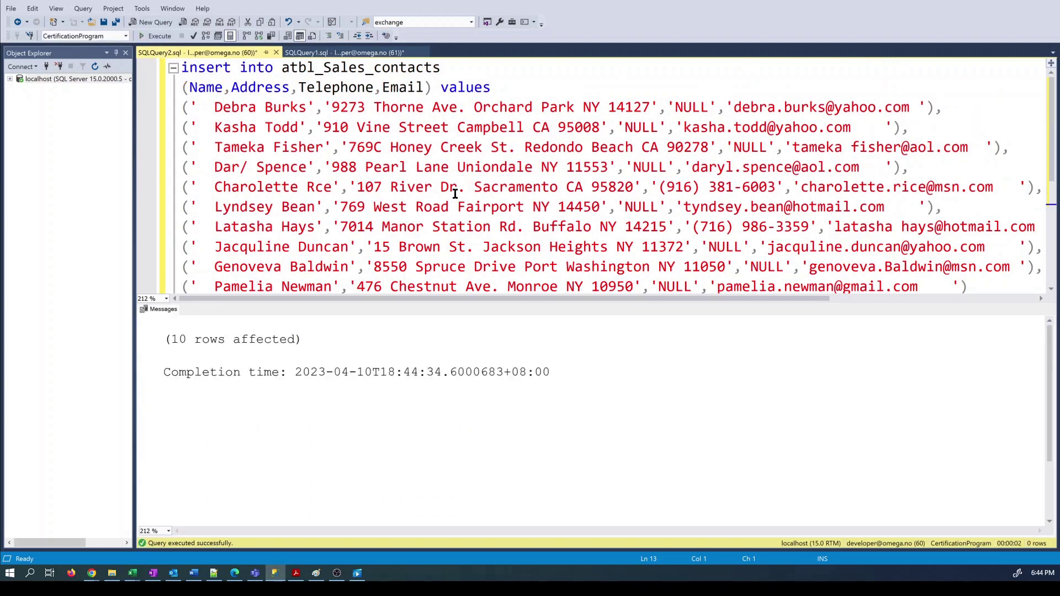
key(ctrl+z)
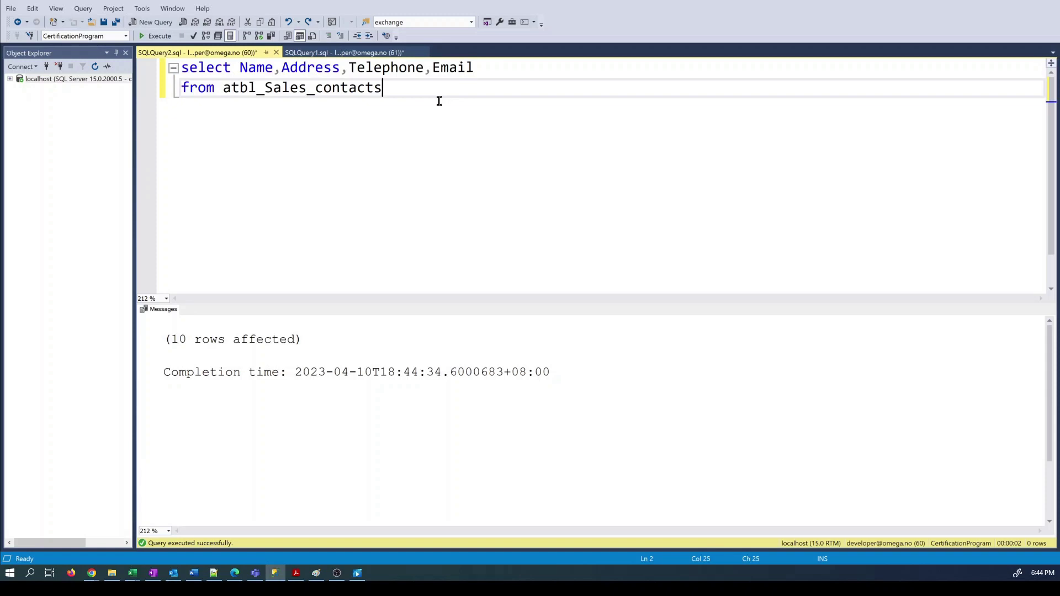
Run the atbl_Sales_contacts SELECT and inspect the new rows' names and NULL telephone values.
key(F5)
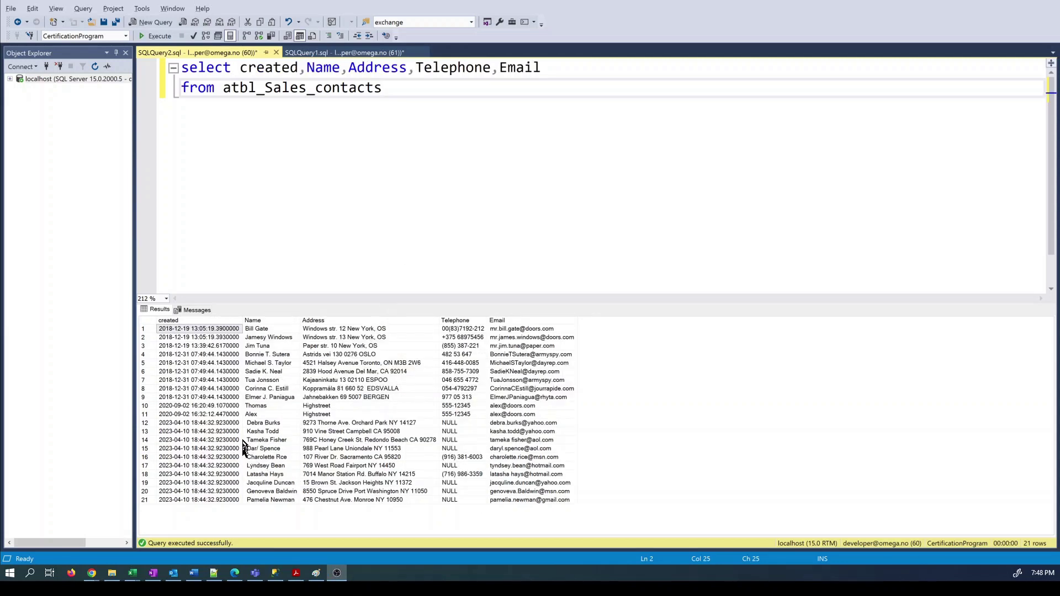
click(247, 425)
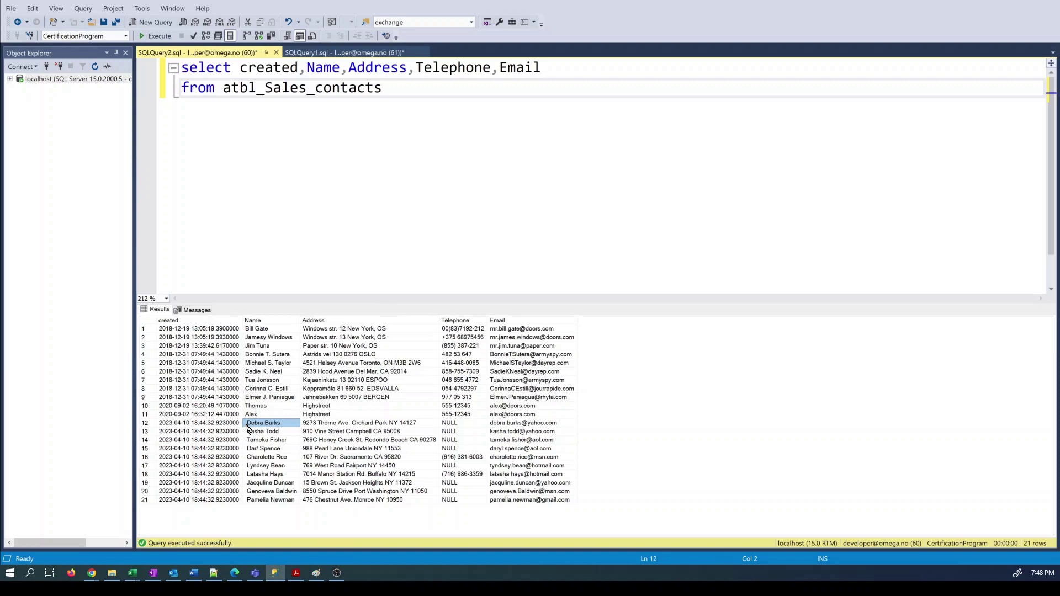
click(246, 433)
click(247, 440)
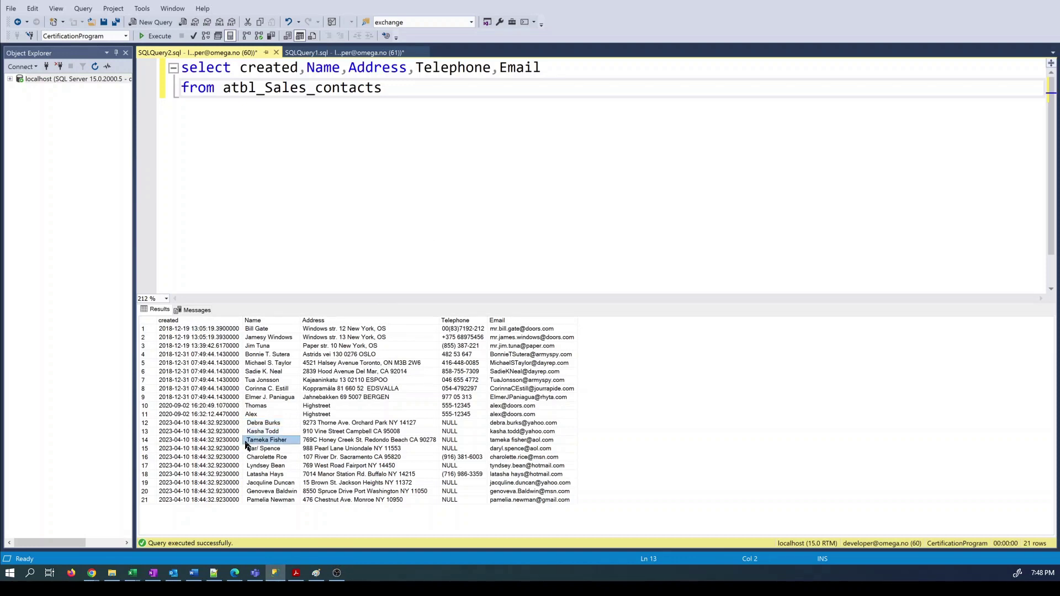
click(452, 424)
click(455, 433)
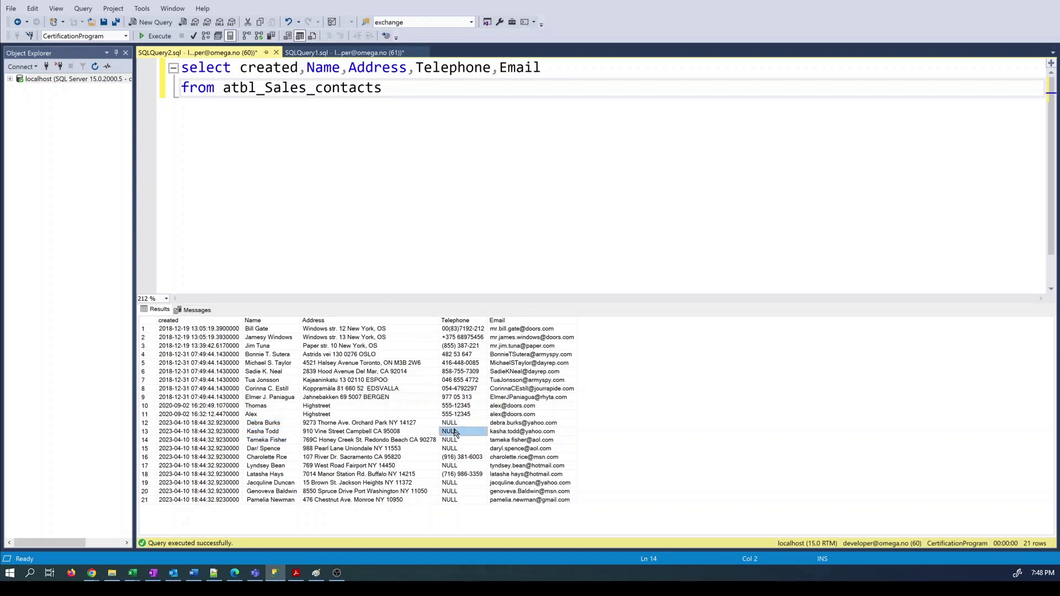
click(454, 441)
click(456, 449)
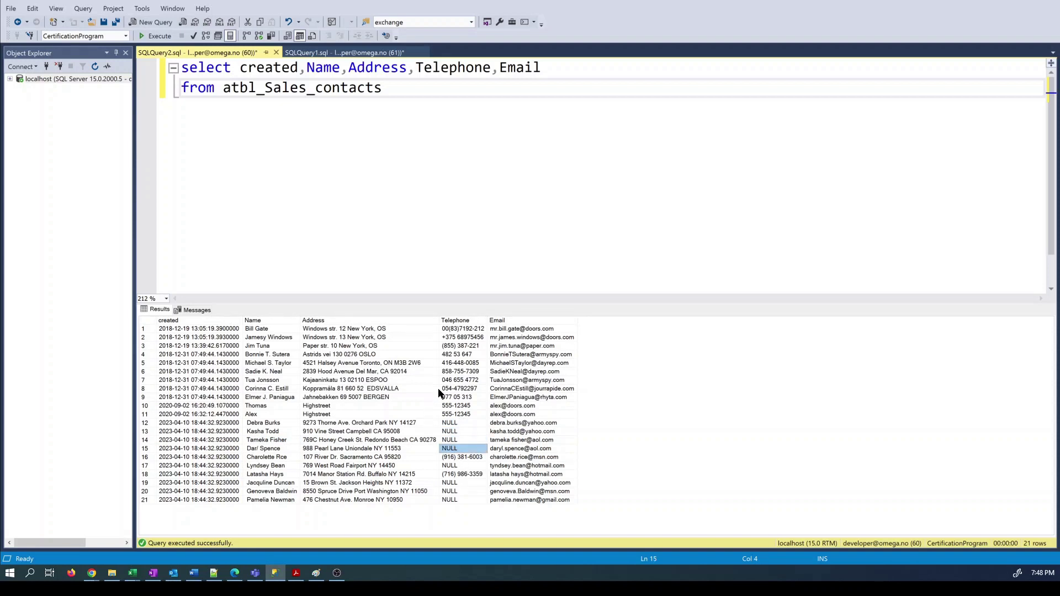
Copy the ten value rows in Q3:S12 from the Excel sheet.
key(alt+Tab)
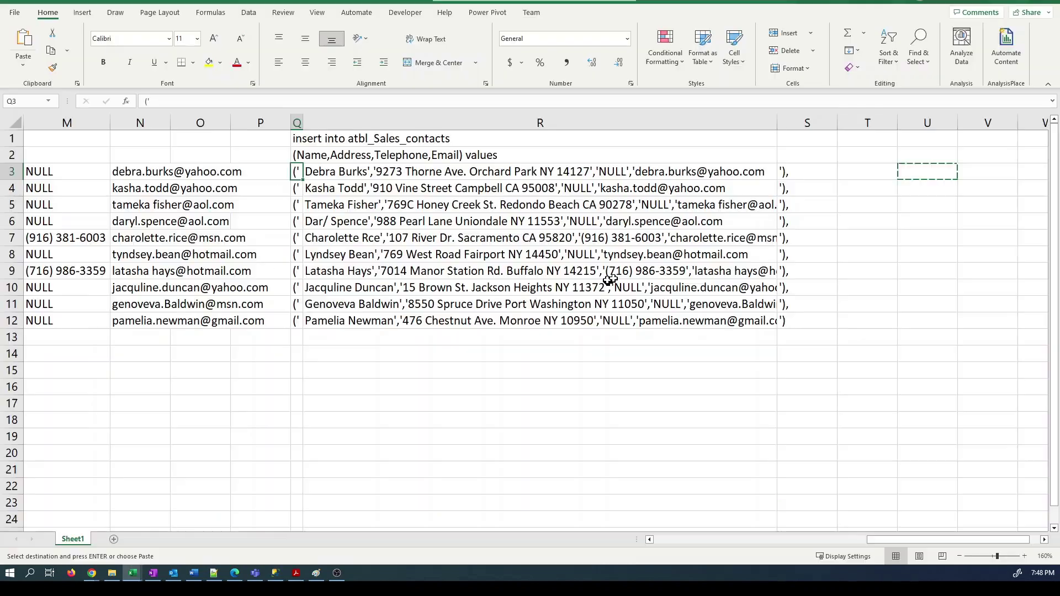
drag(326, 172, 297, 175)
shift+click(806, 325)
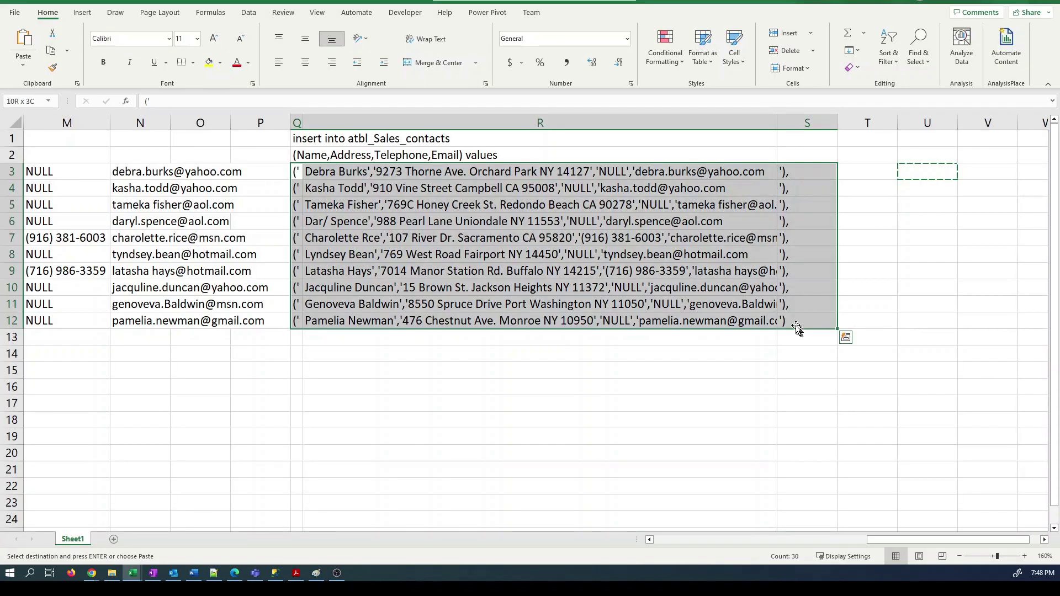
key(ctrl+c)
Paste the value rows below the SSMS SELECT query and delete the spaces before the first name.
key(alt+Tab)
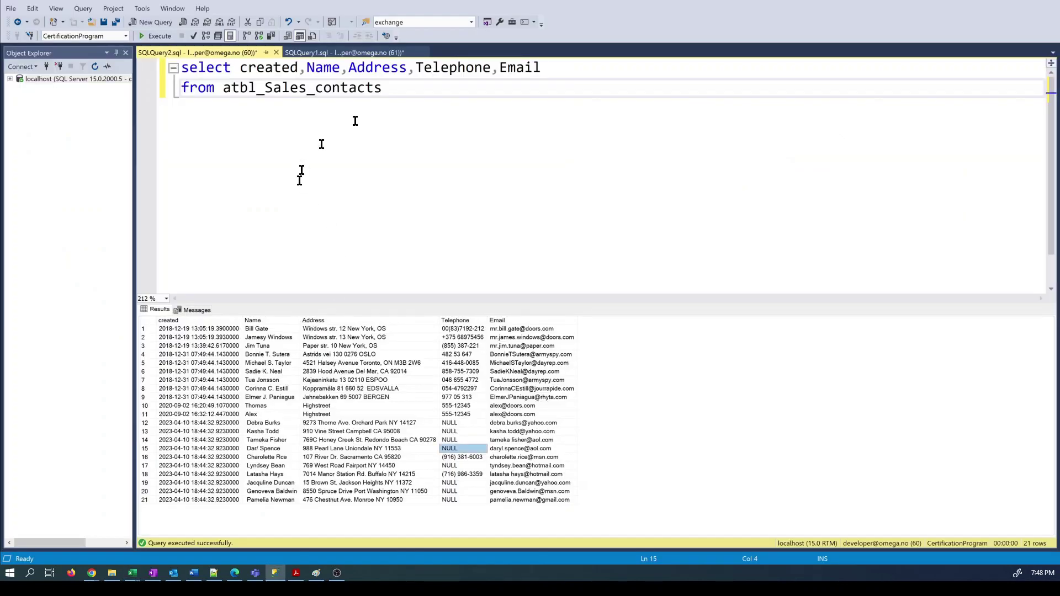
click(433, 90)
key(Return)
key(Return)
key(ctrl+v)
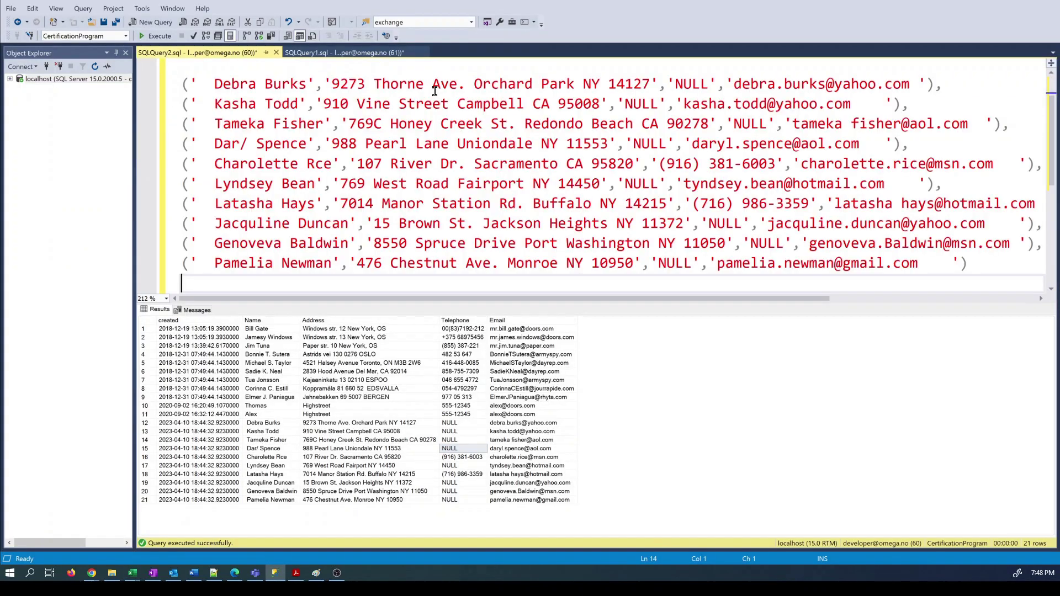
click(213, 84)
drag(213, 83, 199, 83)
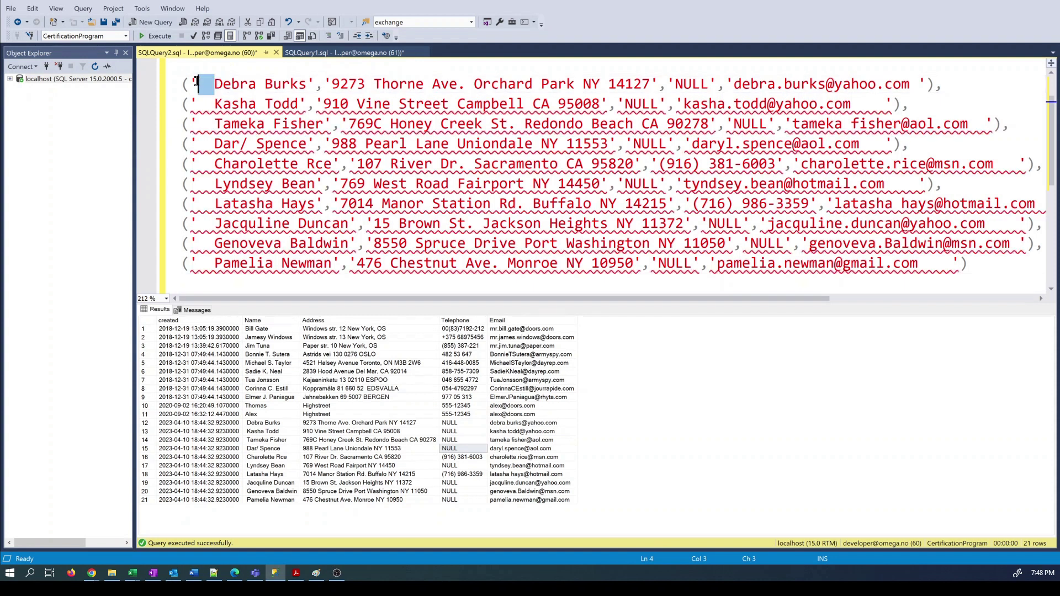
key(Delete)
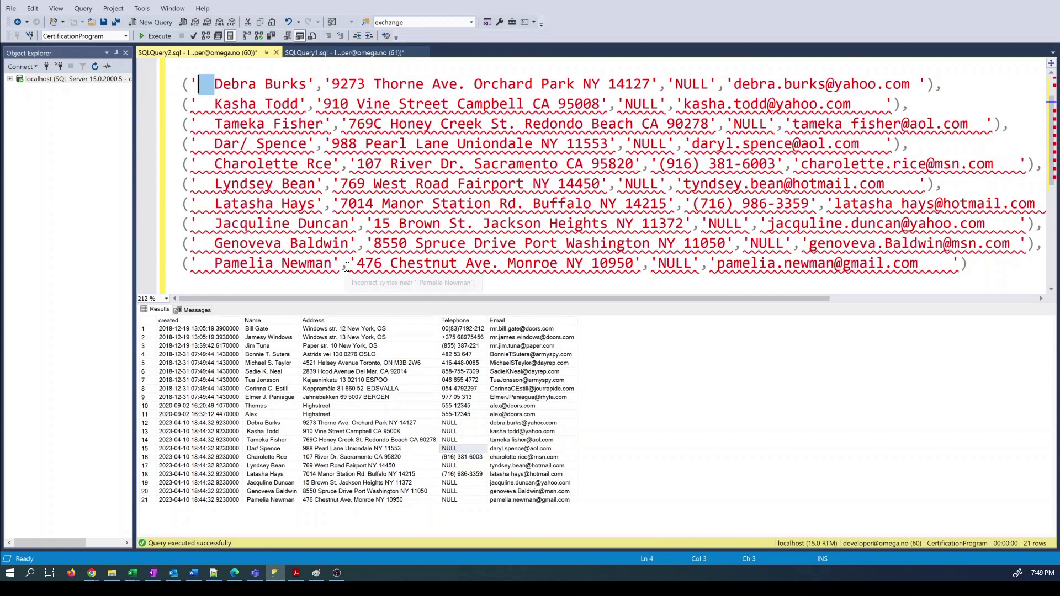
key(alt+Tab)
Enter =CONCAT(Q3:S3) in U3 and fill it down through U12.
key(Right)
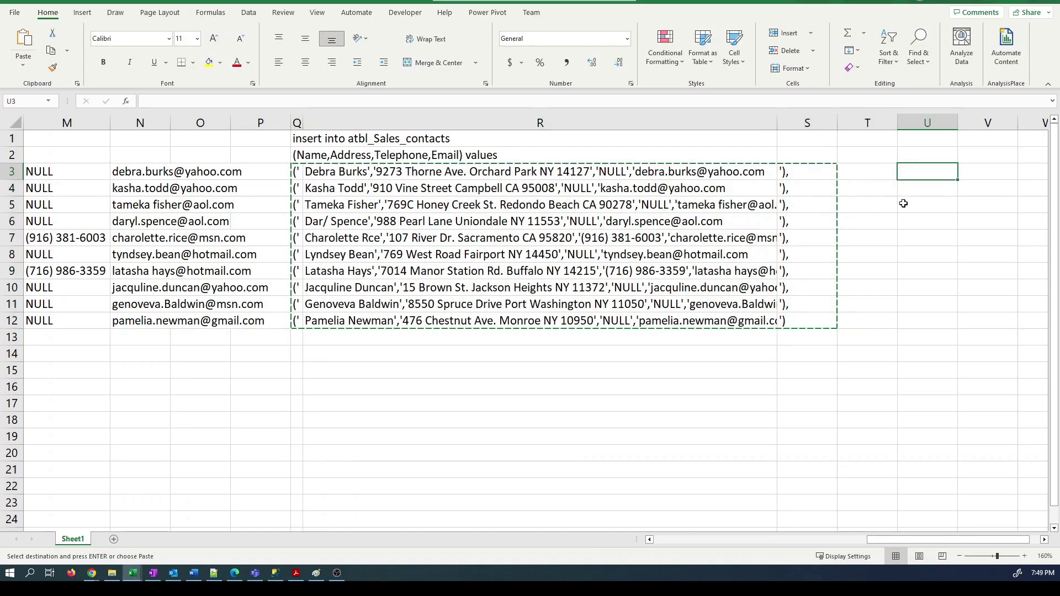
text(=concat)
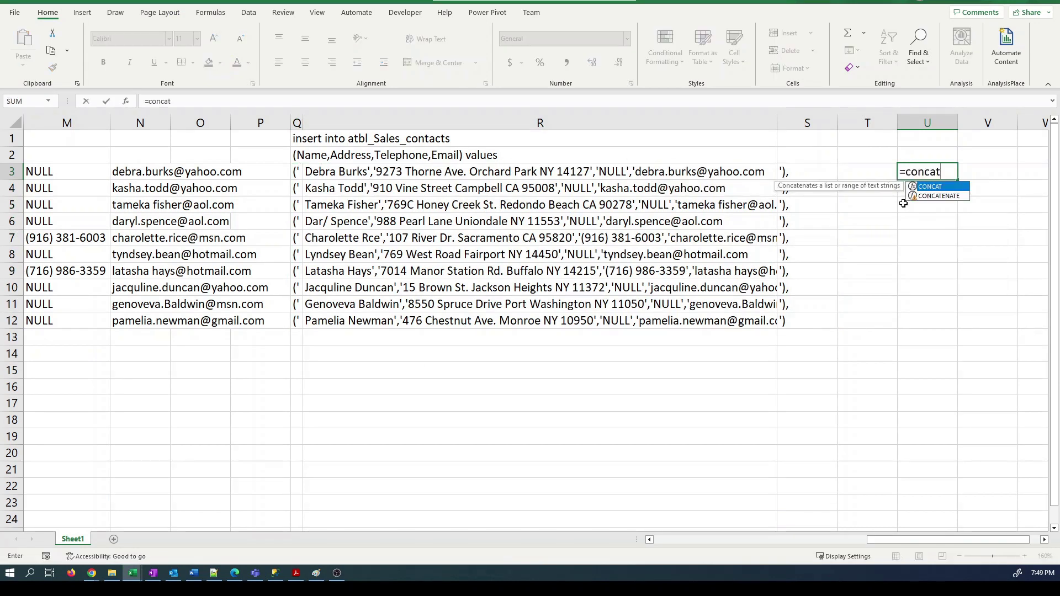
text(()
key(Left)
key(Left)
key(Left)
key(Left)
key(Left)
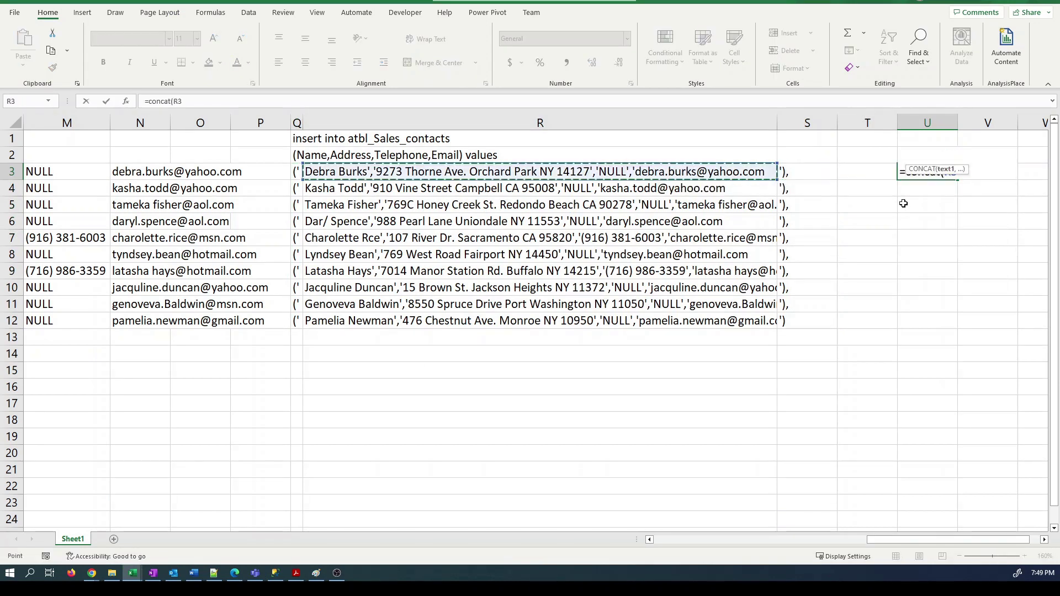
key(Right)
key(shift+Right)
key(shift+Right)
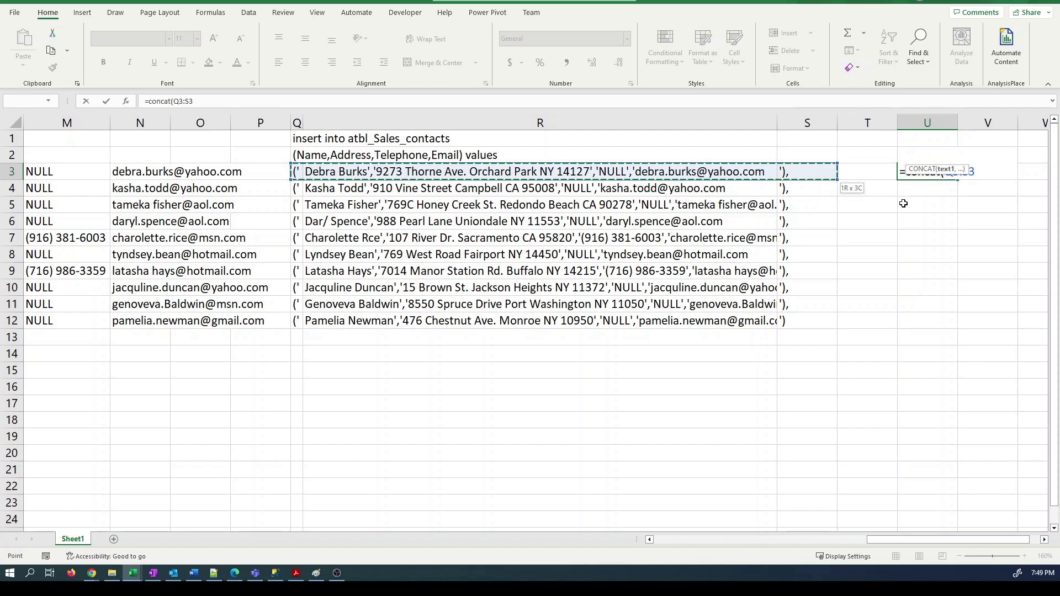
text())
key(Return)
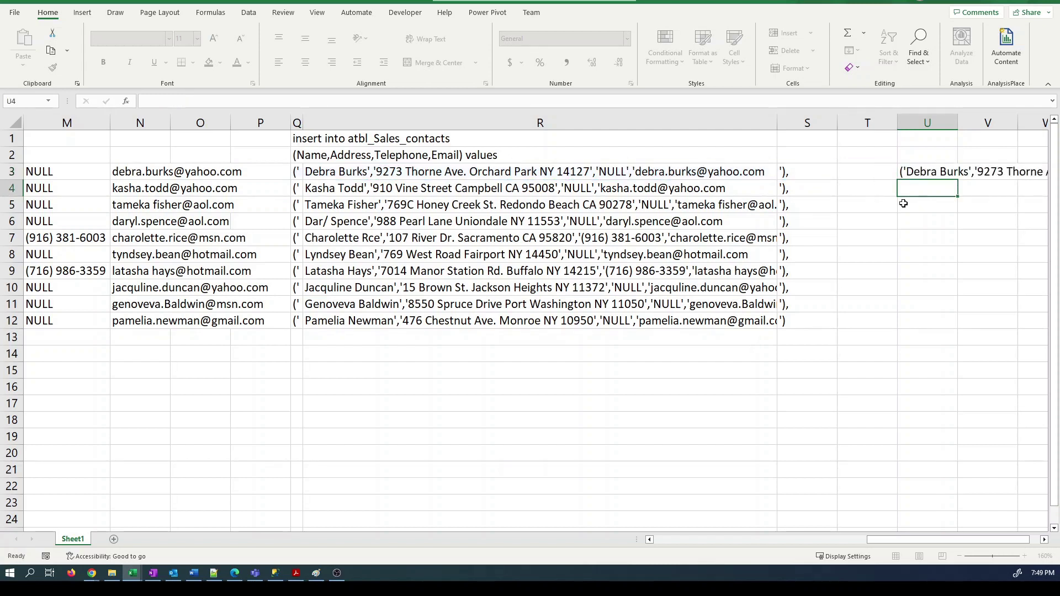
key(Up)
key(ctrl+c)
key(shift+Down)
key(shift+Down)
key(shift+Down)
key(shift+Down)
key(shift+Down)
key(shift+Down)
key(shift+Down)
key(shift+Down)
key(shift+Down)
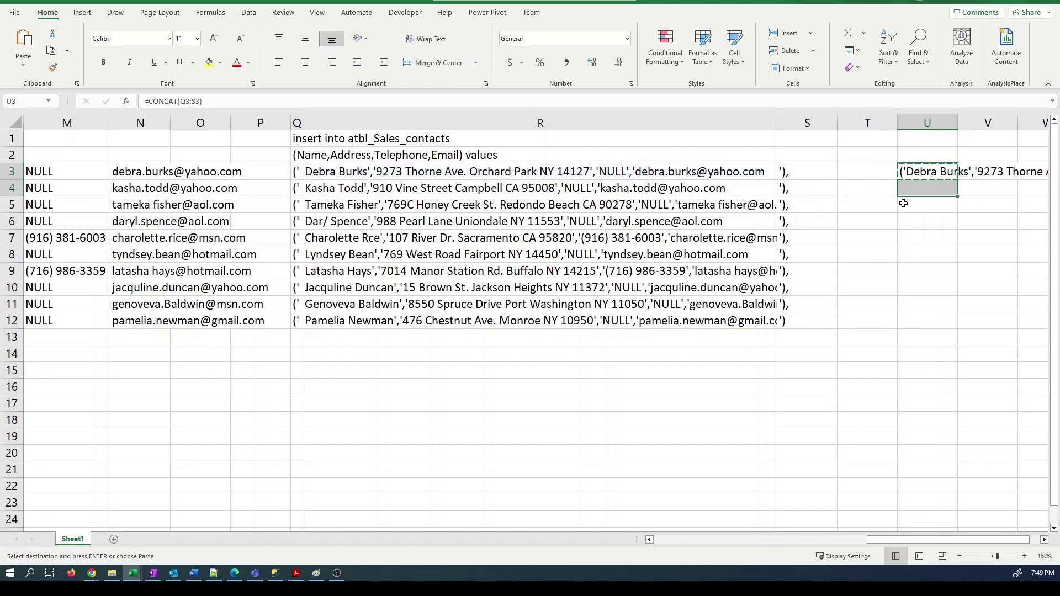
key(ctrl+v)
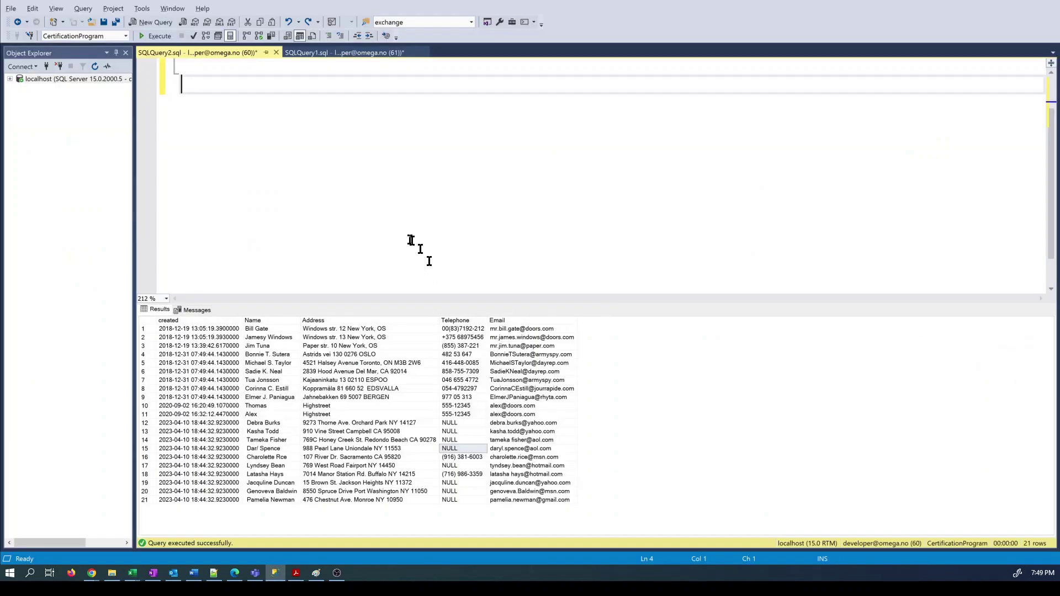
Paste the U3:U12 tuples into the SSMS query and find the quoted 'NULL' problem, then autofit column U in Excel.
key(ctrl+v)
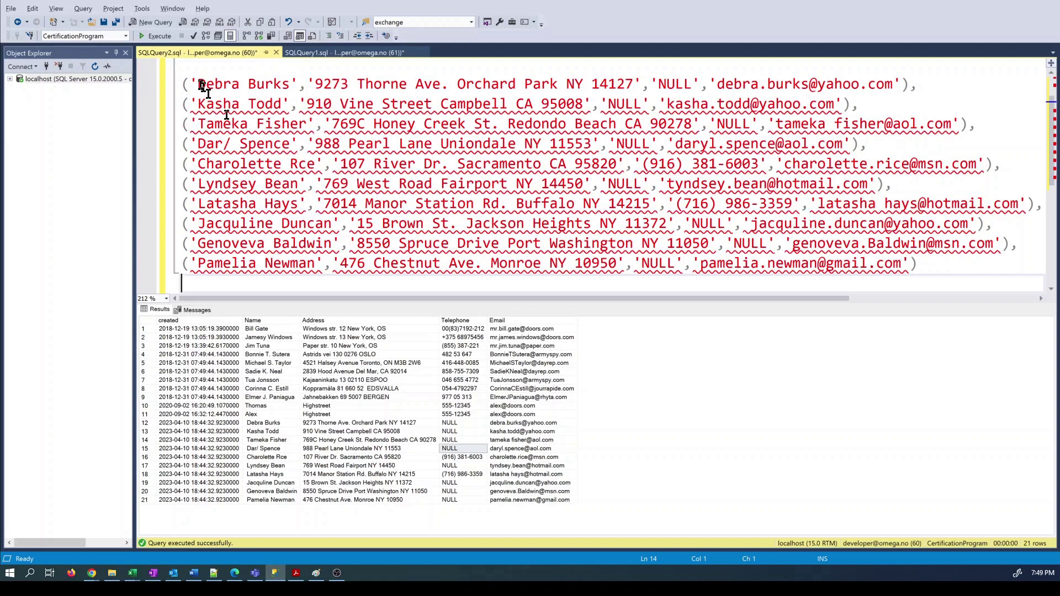
drag(653, 80, 699, 82)
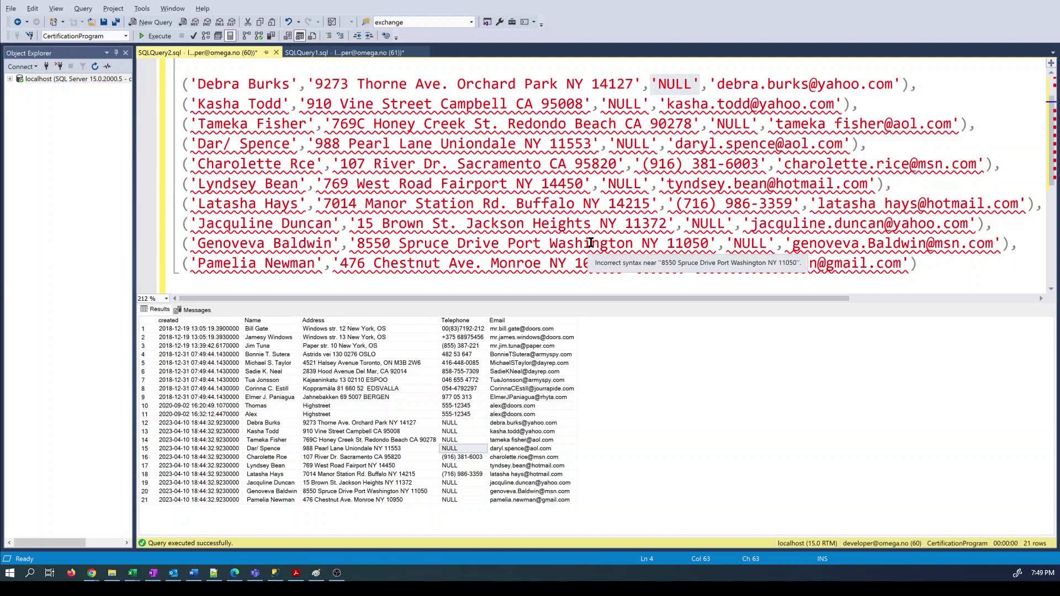
key(alt+Tab)
key(Right)
key(Right)
key(Right)
key(Right)
key(Right)
key(Right)
key(Right)
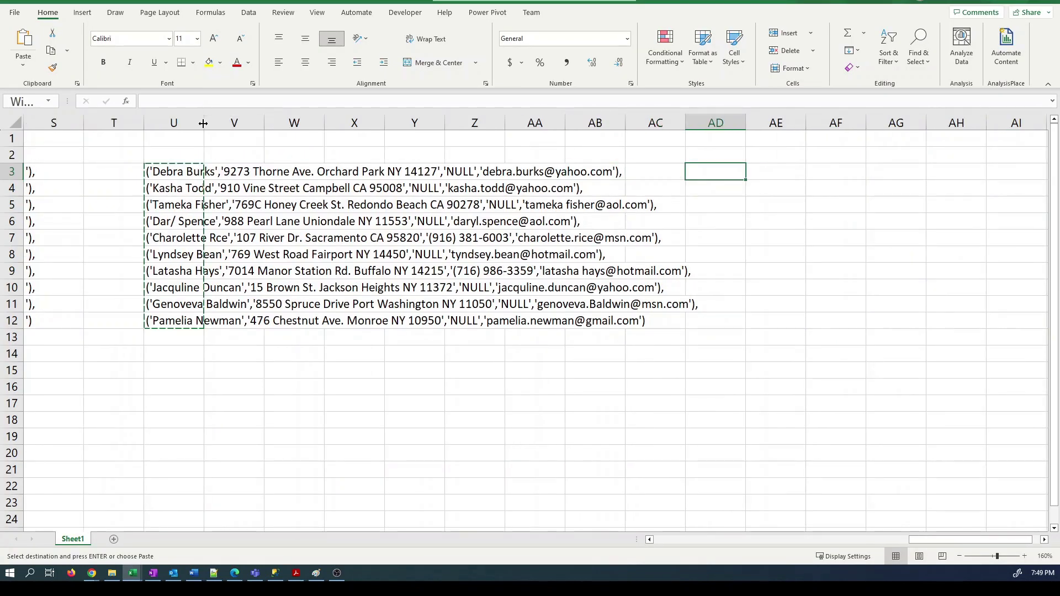
double_click(203, 123)
click(745, 174)
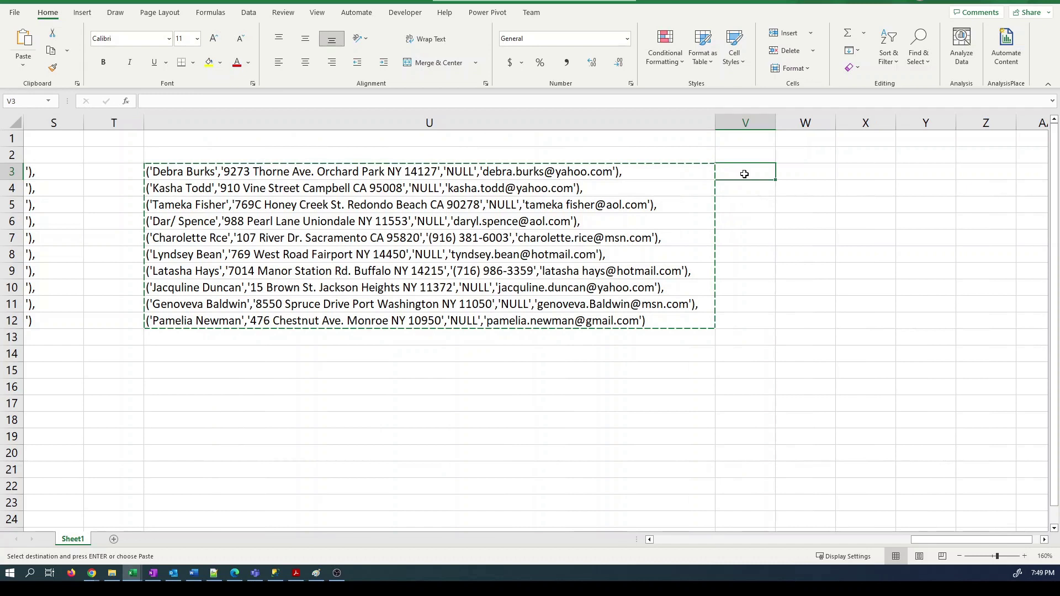
Enter =SUBSTITUTE(U3,"'NULL'","NULL") in V3, fill it down to V12, and copy V3:V12.
text(=subst)
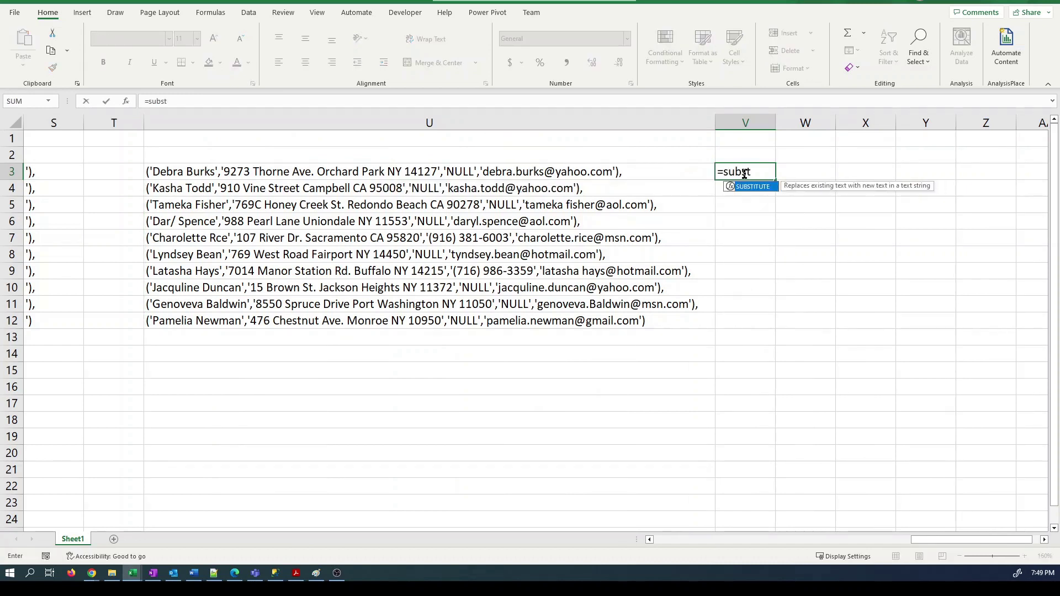
key(Tab)
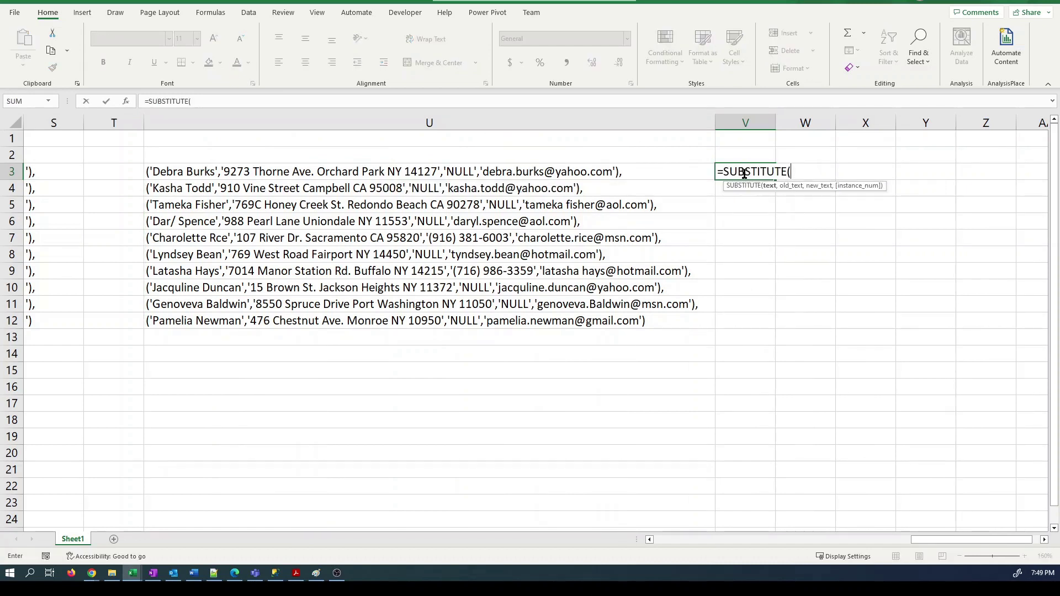
key(F2)
click(173, 173)
text(,)
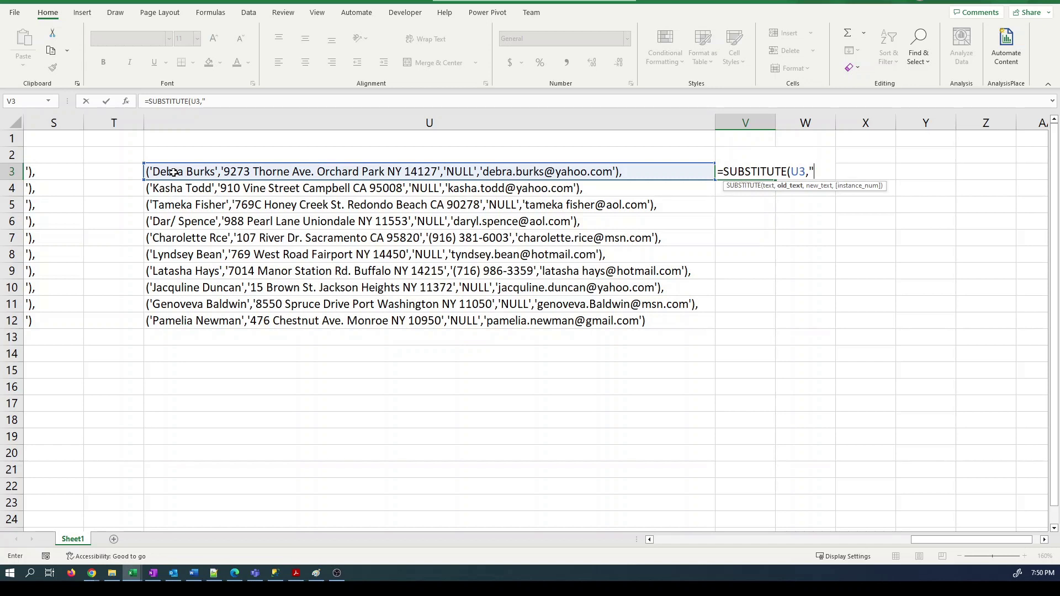
text("'NULL'","NULL)
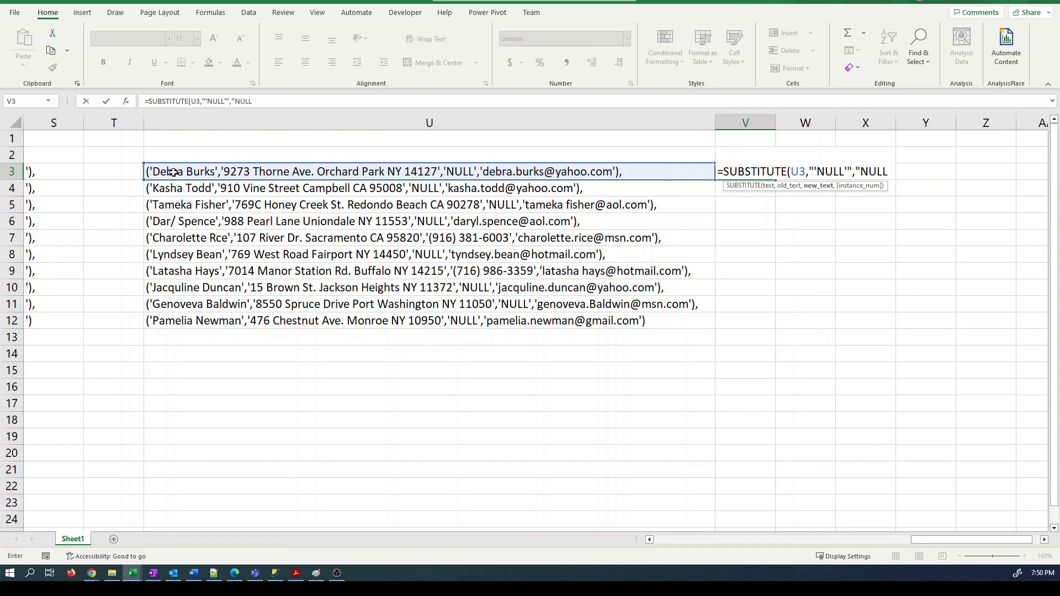
text("))
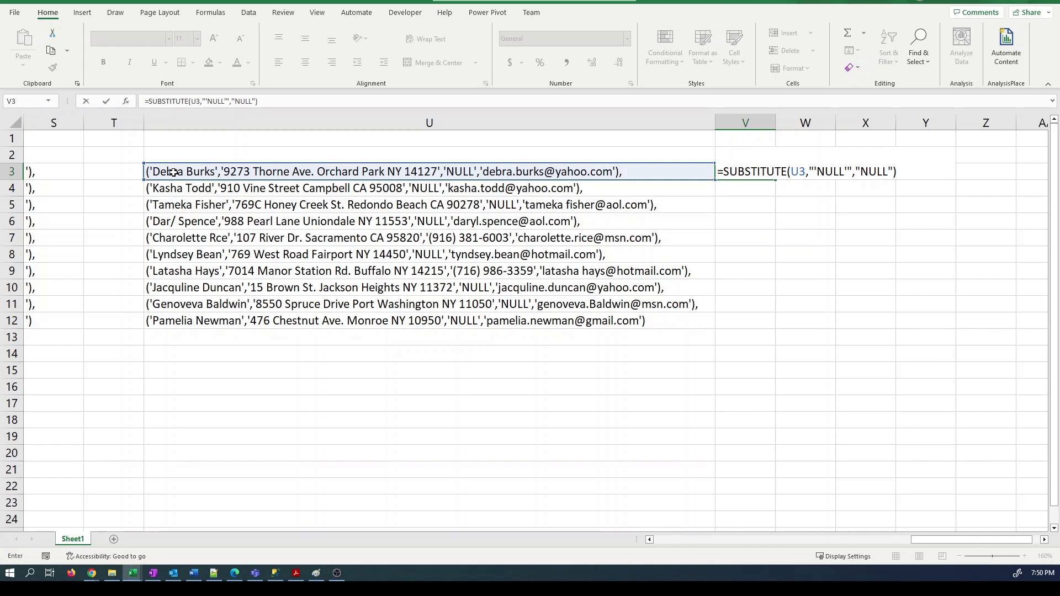
key(ctrl+Return)
key(ctrl+c)
key(shift+Down)
key(shift+Down)
key(shift+Down)
key(shift+Down)
key(shift+Down)
key(shift+Down)
key(shift+Down)
key(shift+Down)
key(shift+Down)
key(ctrl+v)
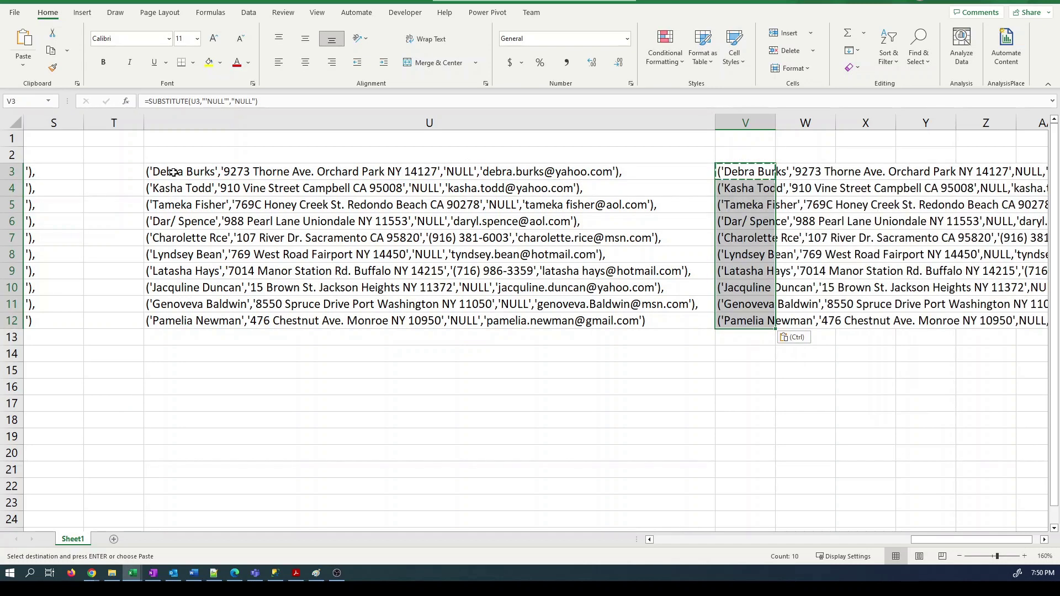
key(ctrl+c)
Delete the quoted-'NULL' value rows in the SSMS editor and paste the V3:V12 tuples with bare NULL.
key(alt+Tab)
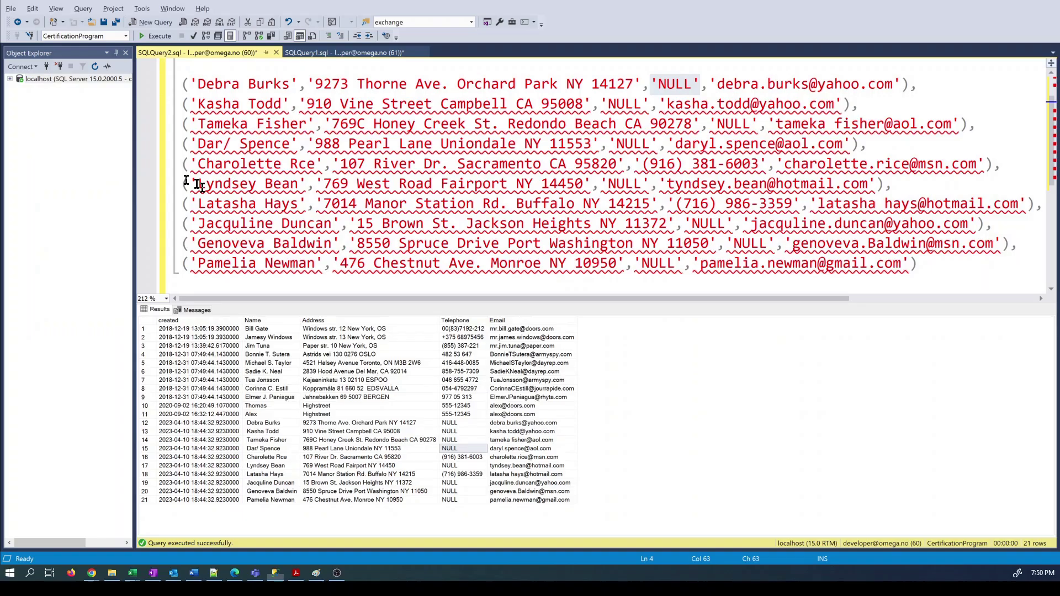
key(ctrl+a)
scroll(313, 259, up, 1)
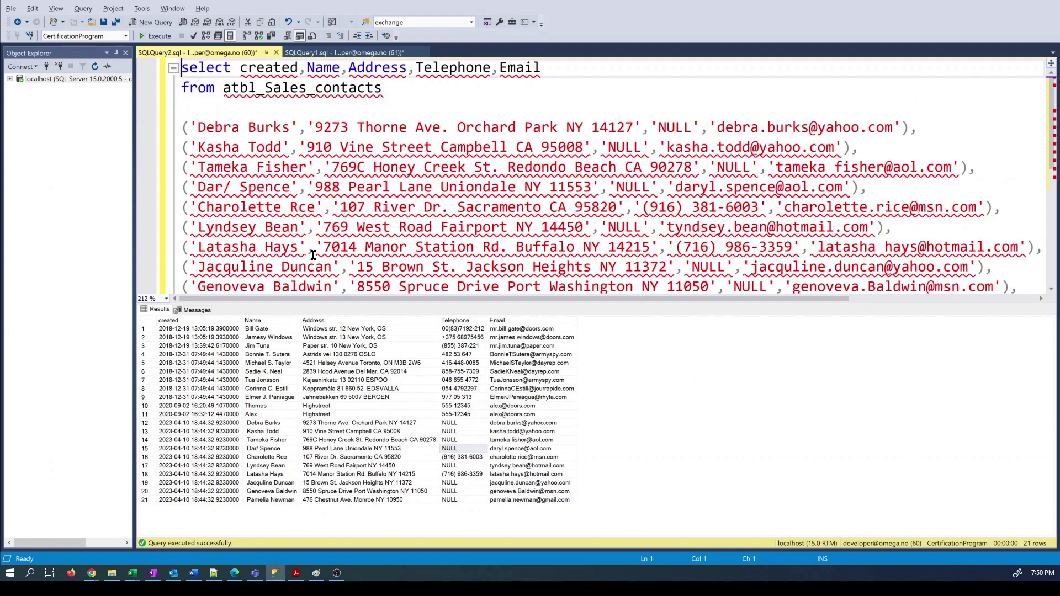
drag(187, 108, 206, 147)
drag(295, 201, 893, 571)
key(Delete)
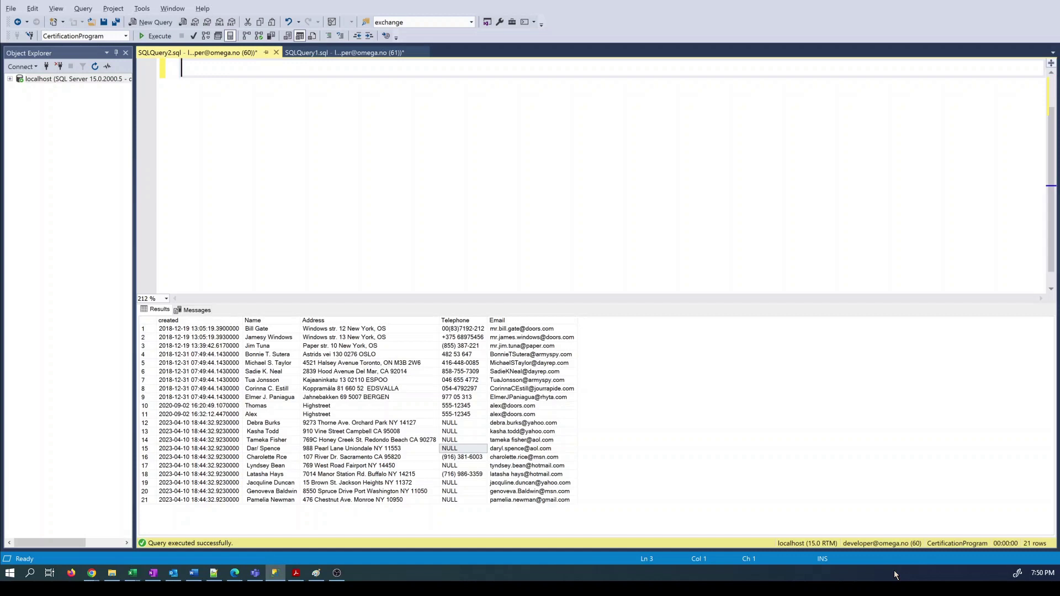
key(ctrl+v)
double_click(624, 129)
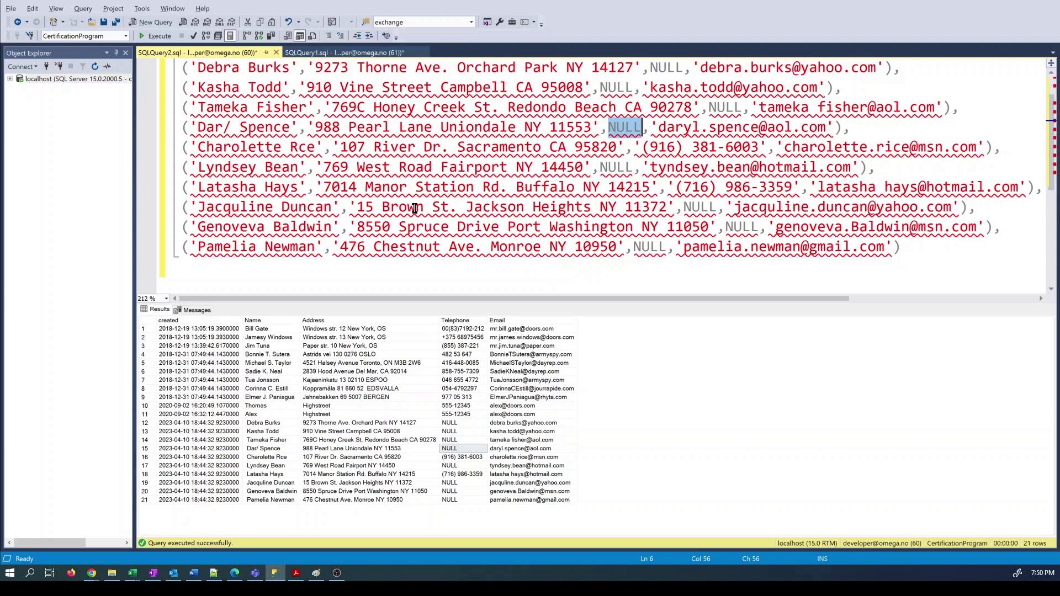
Delete contacts created after 2023-04-09, then rerun the plain select on atbl_Sales_contacts.
scroll(414, 207, up, 1)
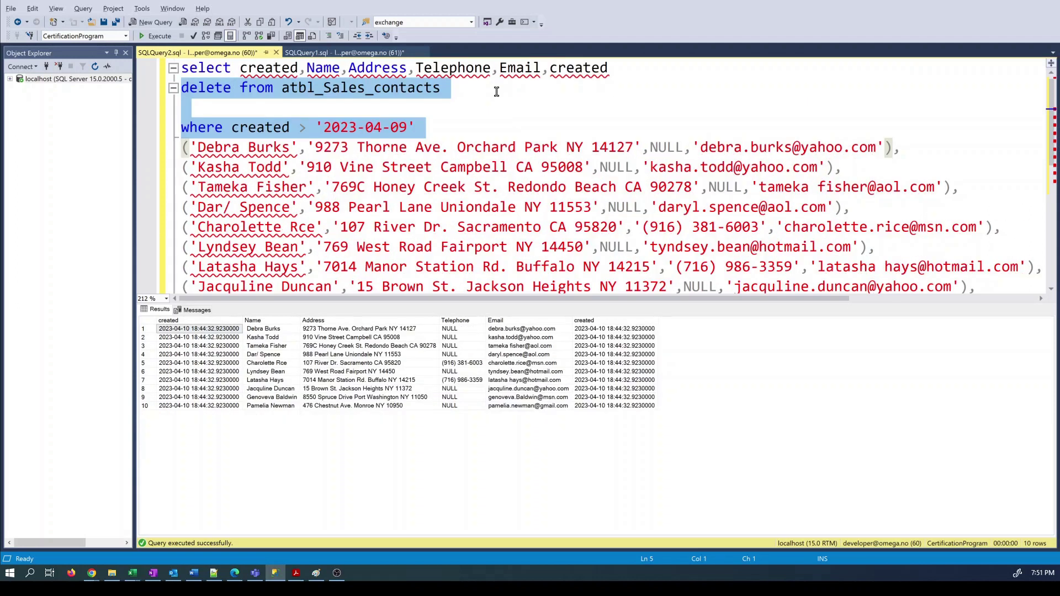
key(F5)
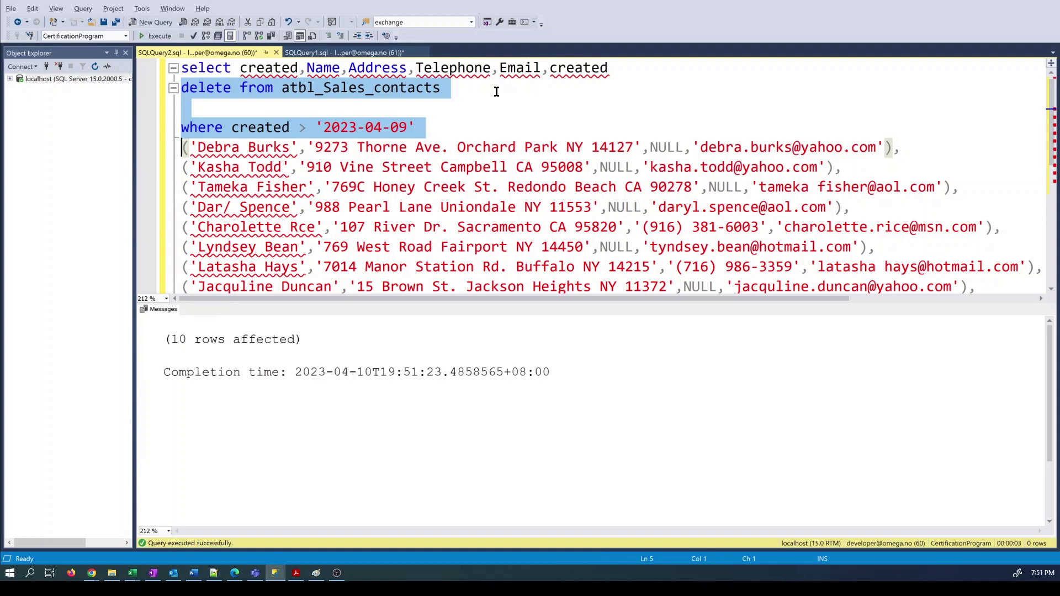
key(ctrl+z)
key(ctrl+z)
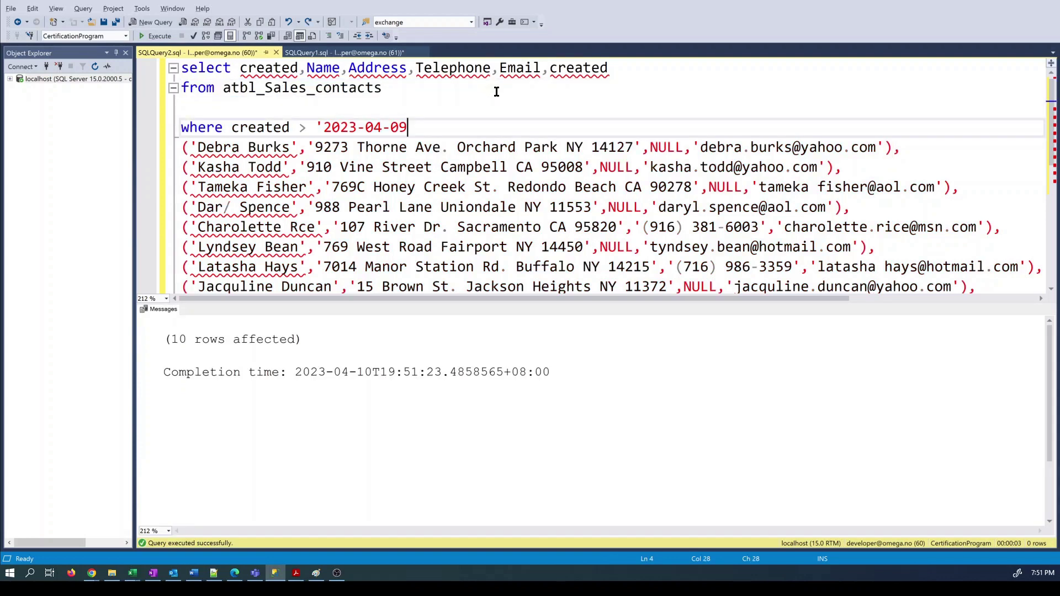
key(ctrl+z)
key(ctrl+z)
key(ctrl+z)
key(ctrl+z)
key(ctrl+z)
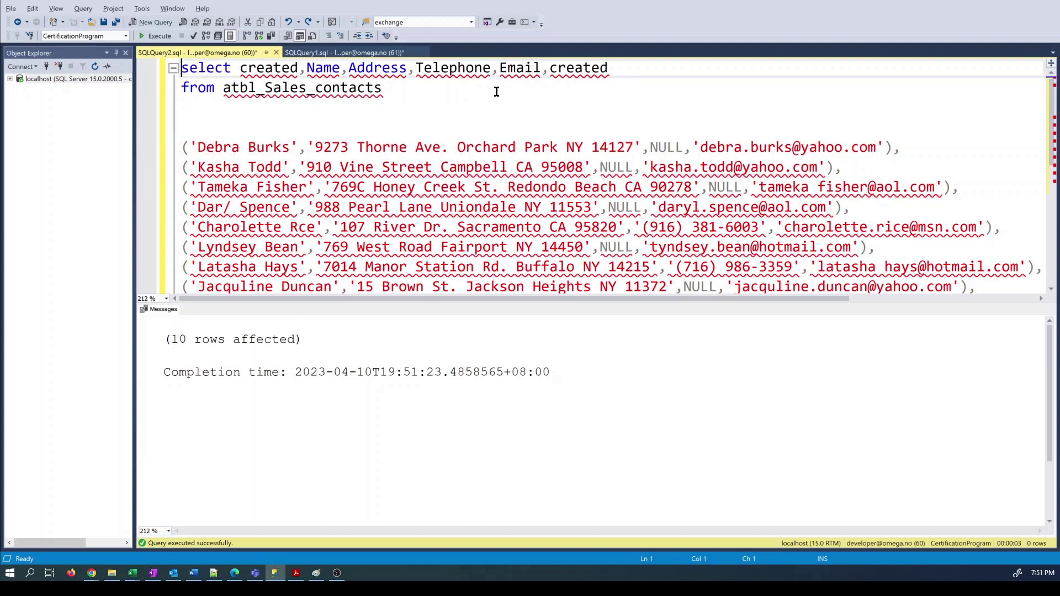
key(F5)
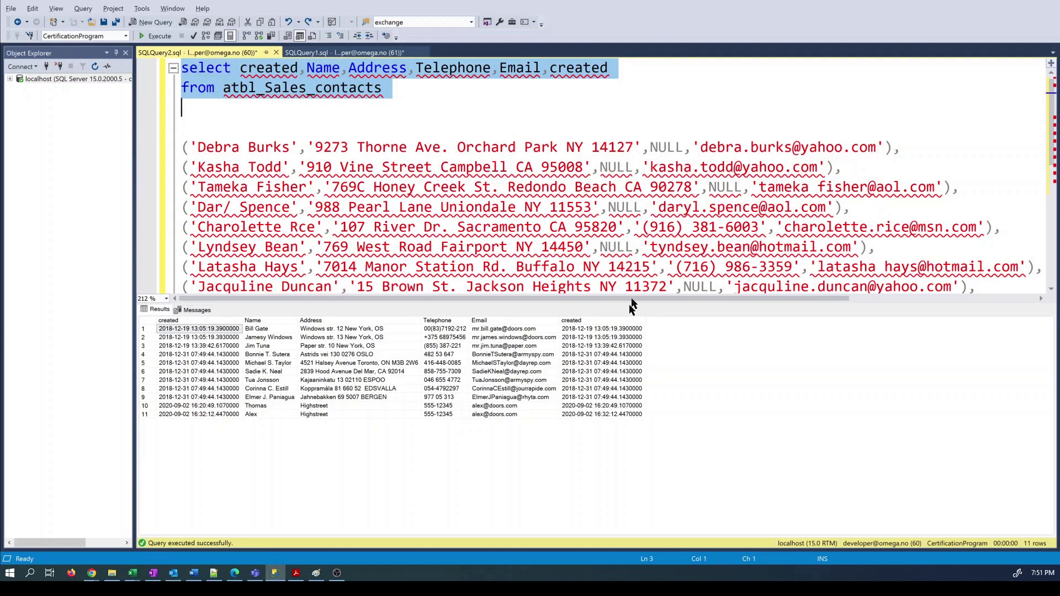
Select the INSERT header cells Q1:Q2 in the Excel statement sheet.
click(196, 127)
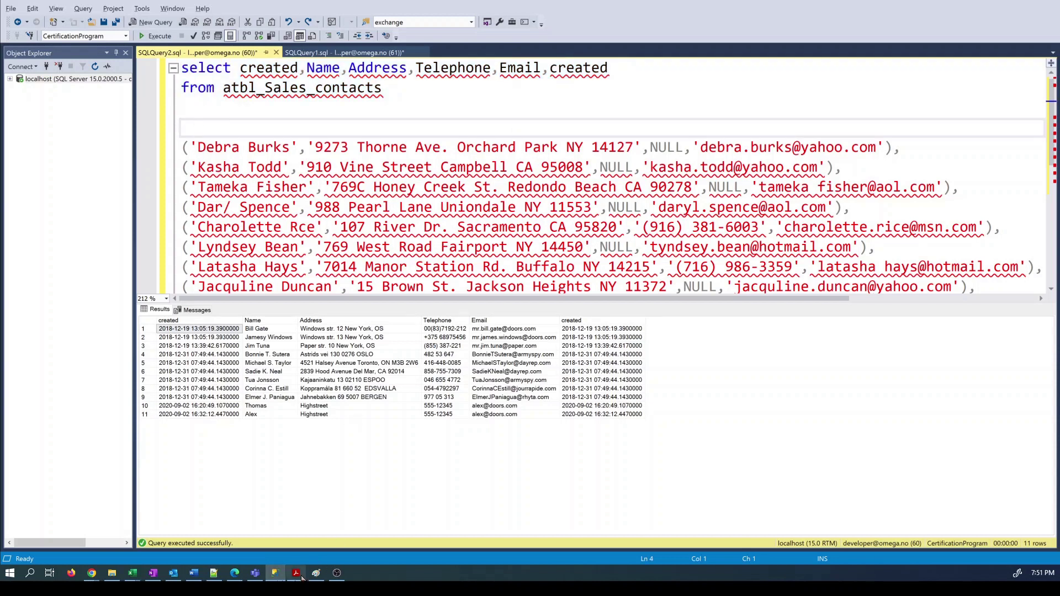
mouse_move(132, 573)
click(185, 533)
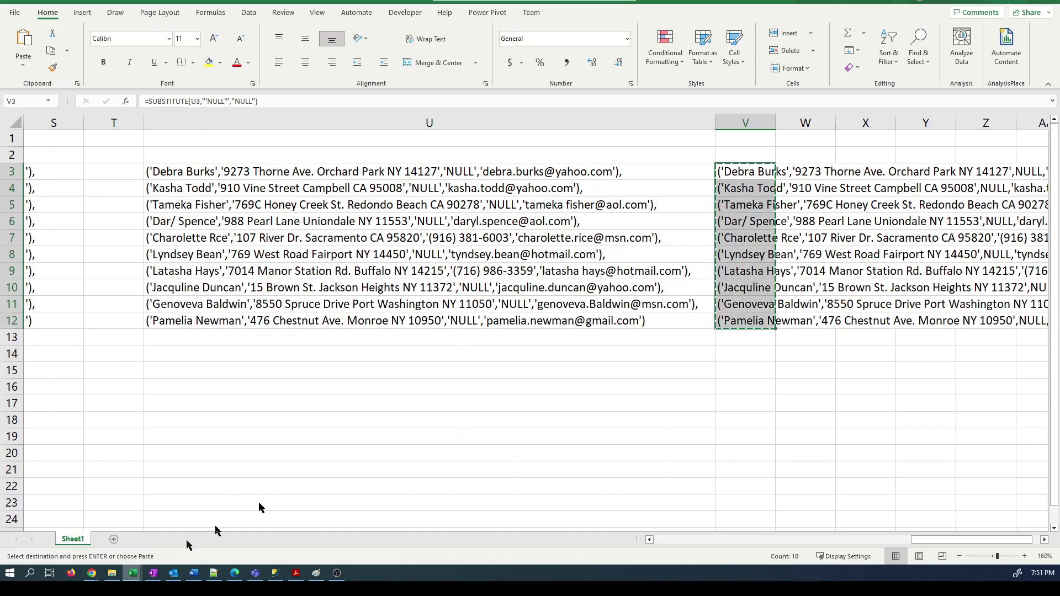
click(407, 160)
key(Left)
key(Left)
key(Left)
key(Left)
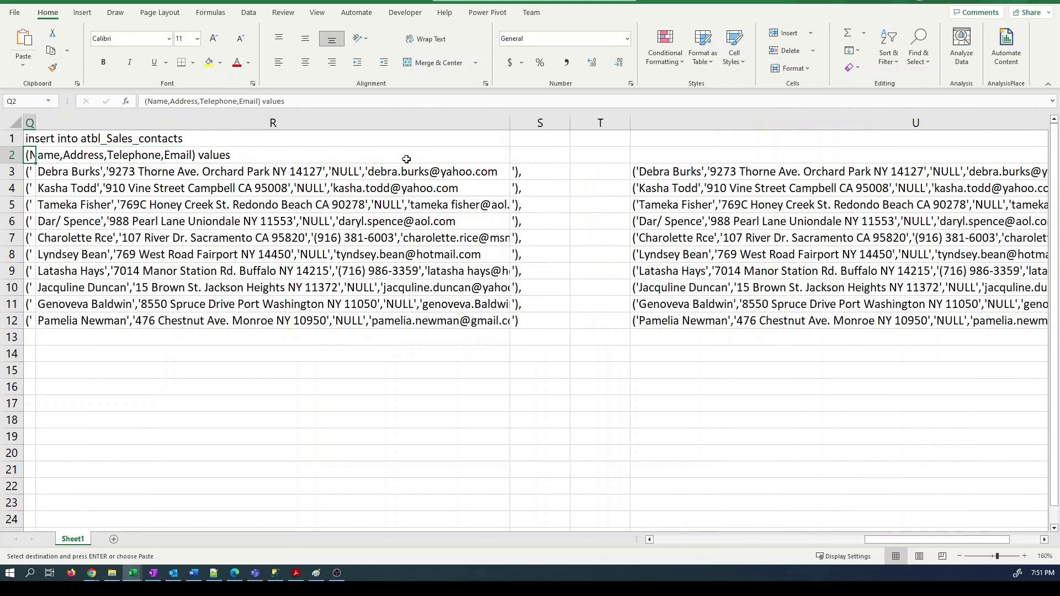
key(Up)
key(shift+Down)
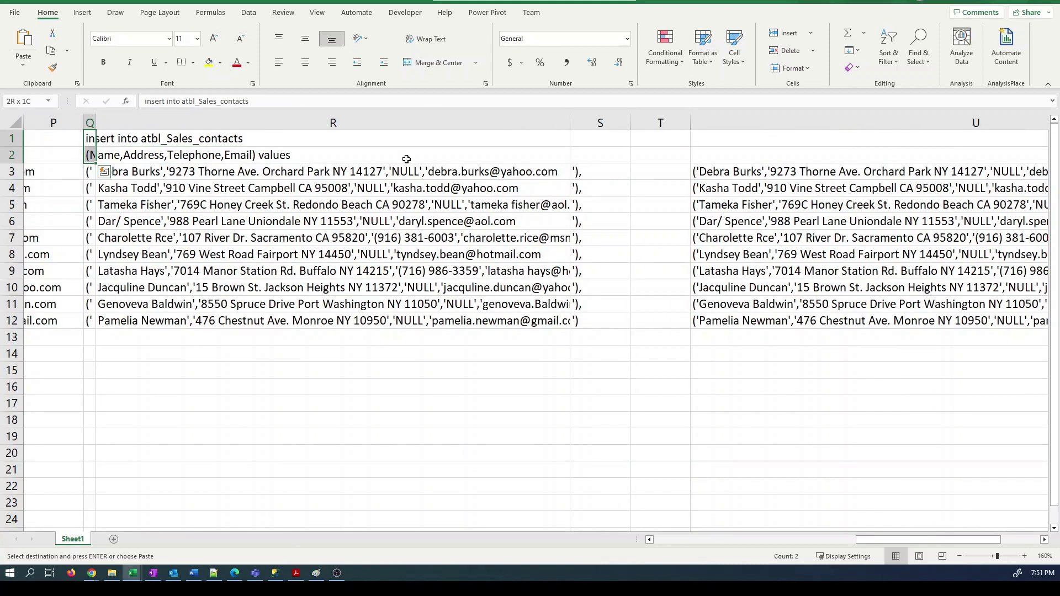
Paste the copied INSERT statement into the query and execute it.
key(alt+Tab)
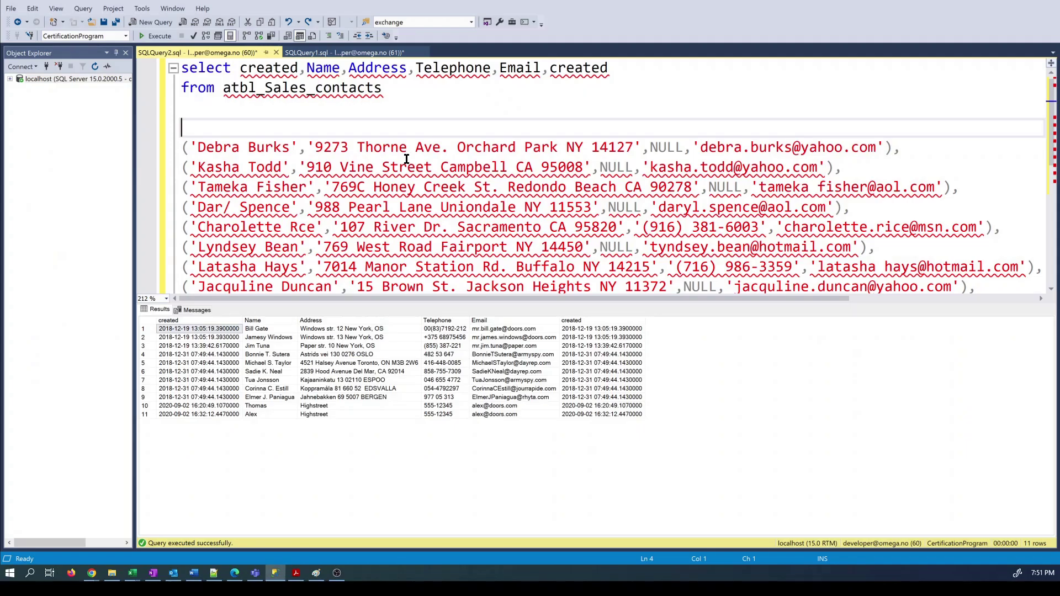
key(ctrl+v)
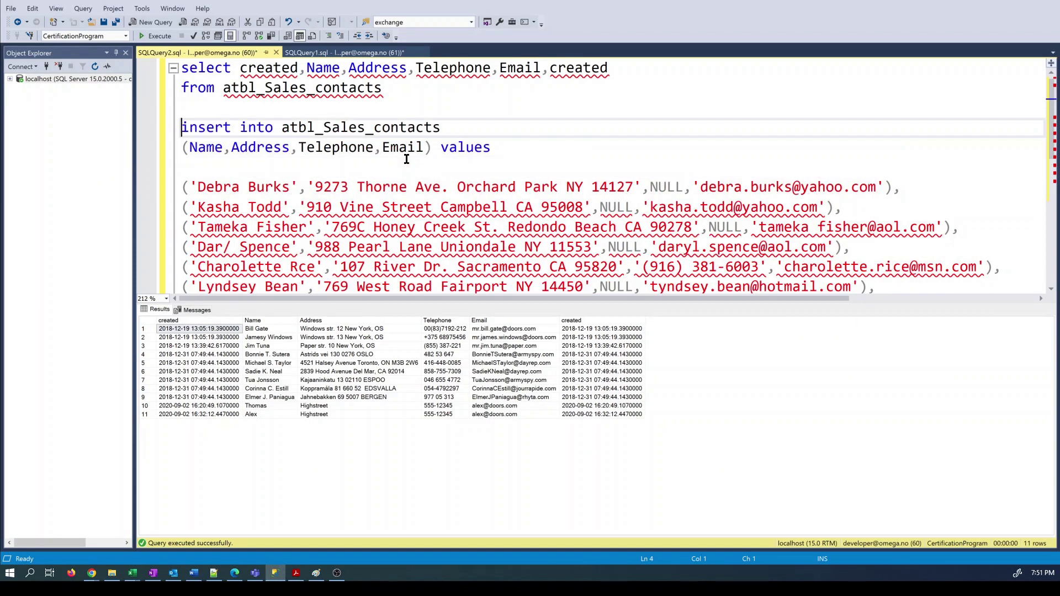
key(Up)
key(Up)
key(shift+Down)
key(shift+Down)
key(shift+Down)
key(shift+Down)
key(shift+Down)
key(shift+Down)
key(shift+Down)
key(shift+Down)
key(shift+Down)
key(shift+Down)
key(shift+Down)
key(shift+Down)
key(shift+Down)
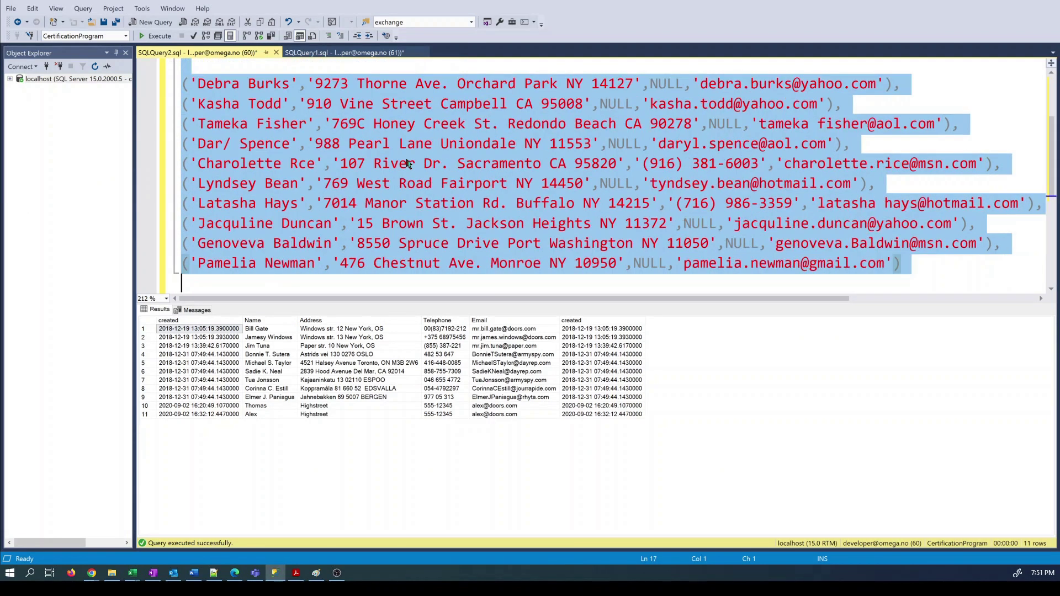
key(F5)
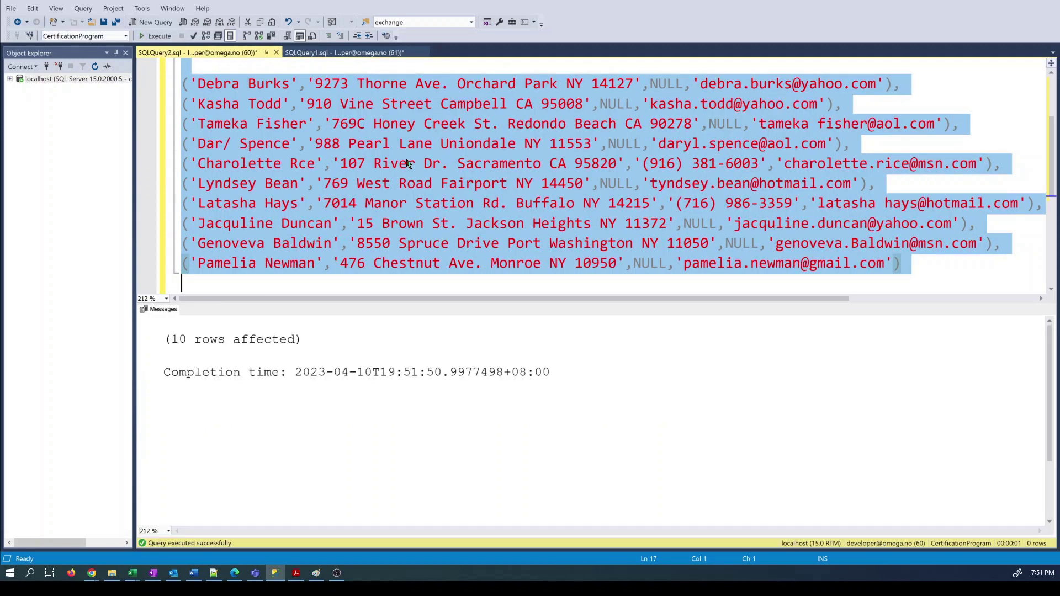
Run the two-line select and check the new names and NULL telephones in rows 13 and 15.
scroll(408, 138, up, 2)
click(402, 92)
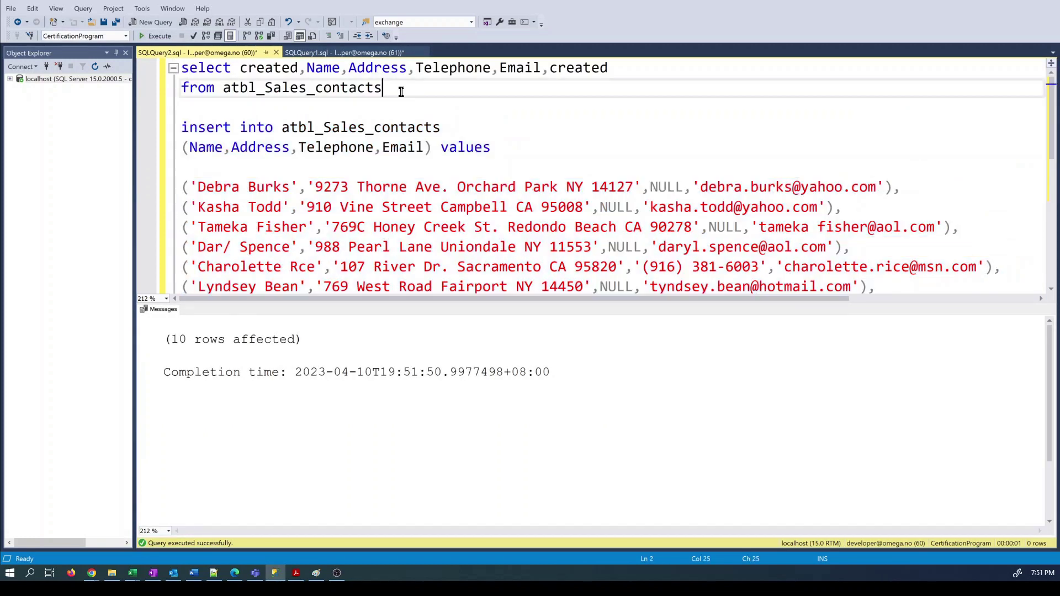
key(ctrl+shift+Home)
key(F5)
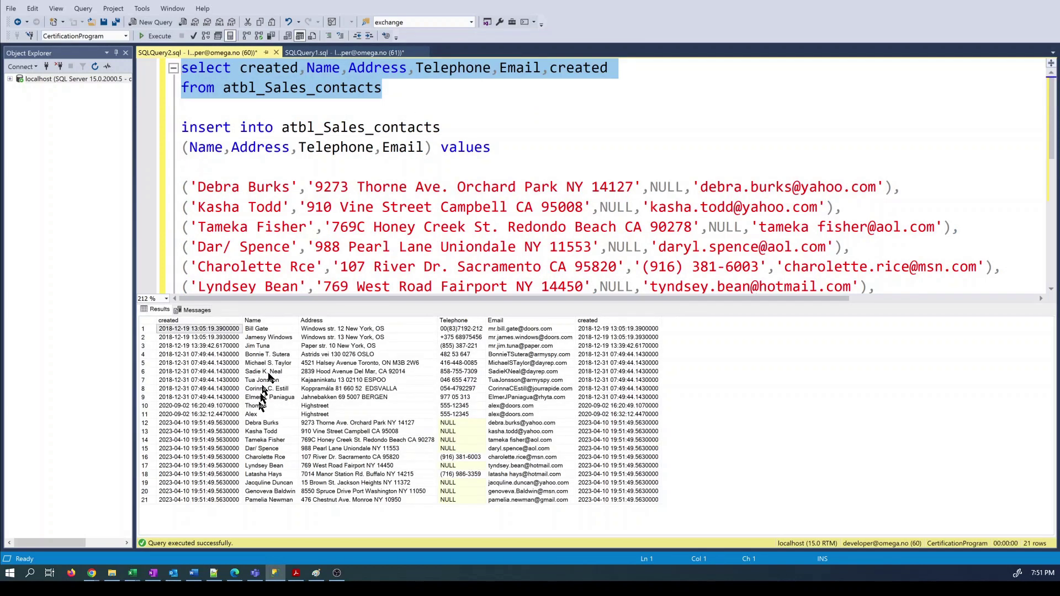
click(258, 405)
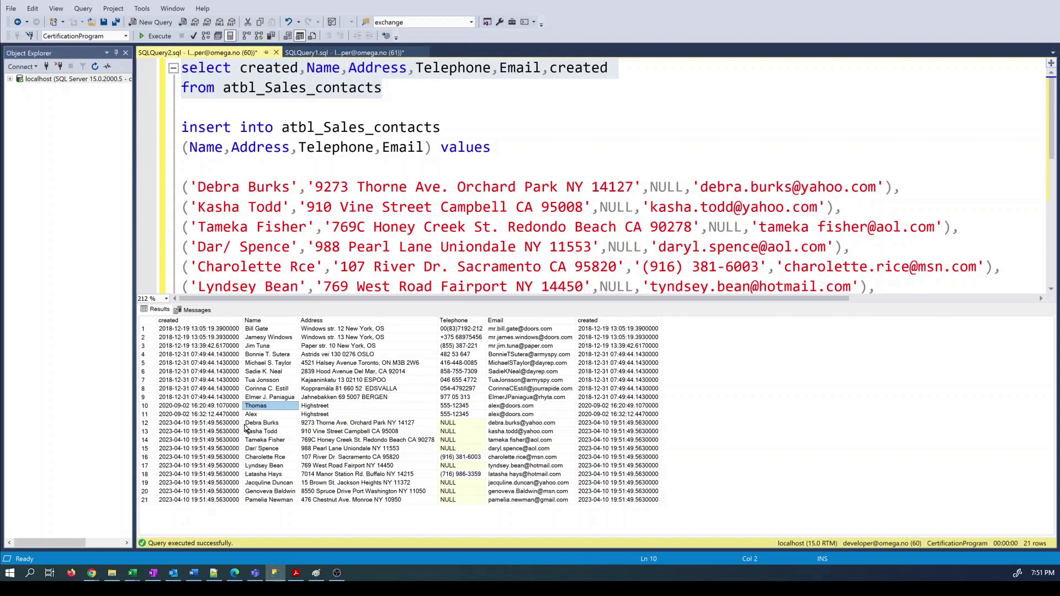
drag(245, 424, 290, 500)
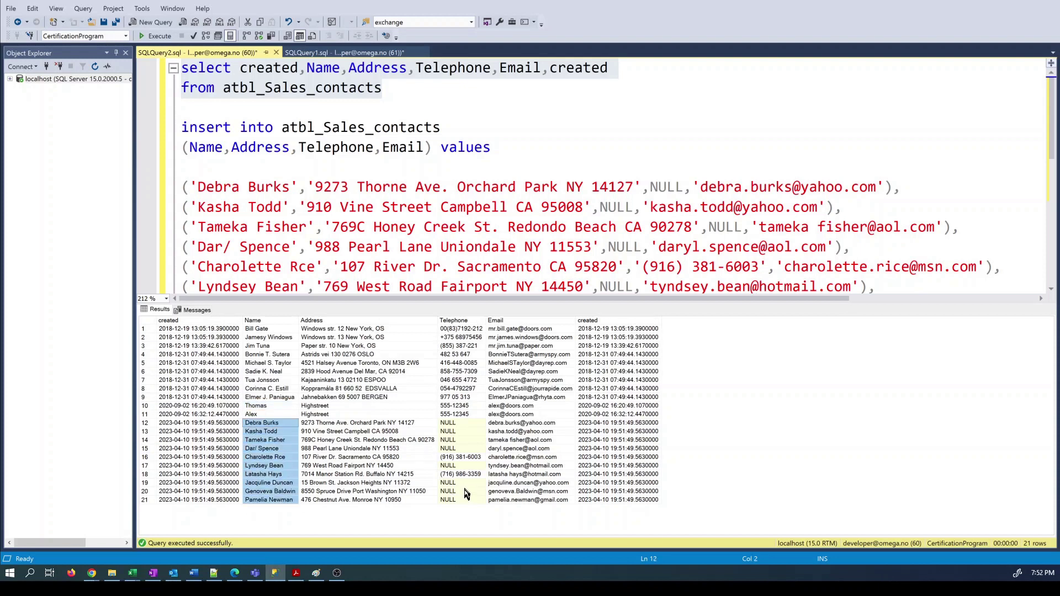
drag(449, 424, 449, 436)
click(449, 438)
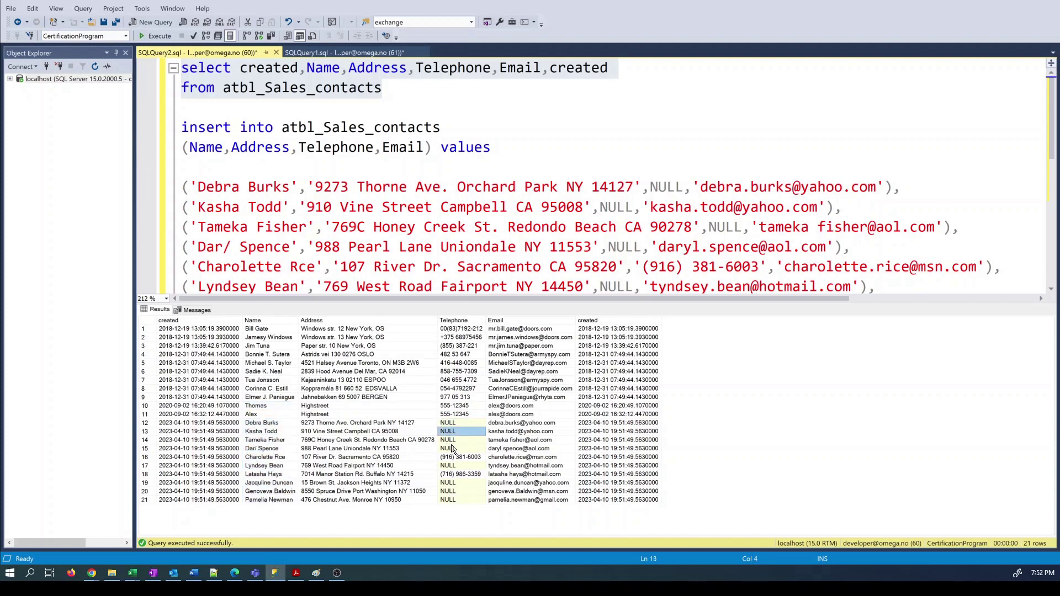
click(452, 448)
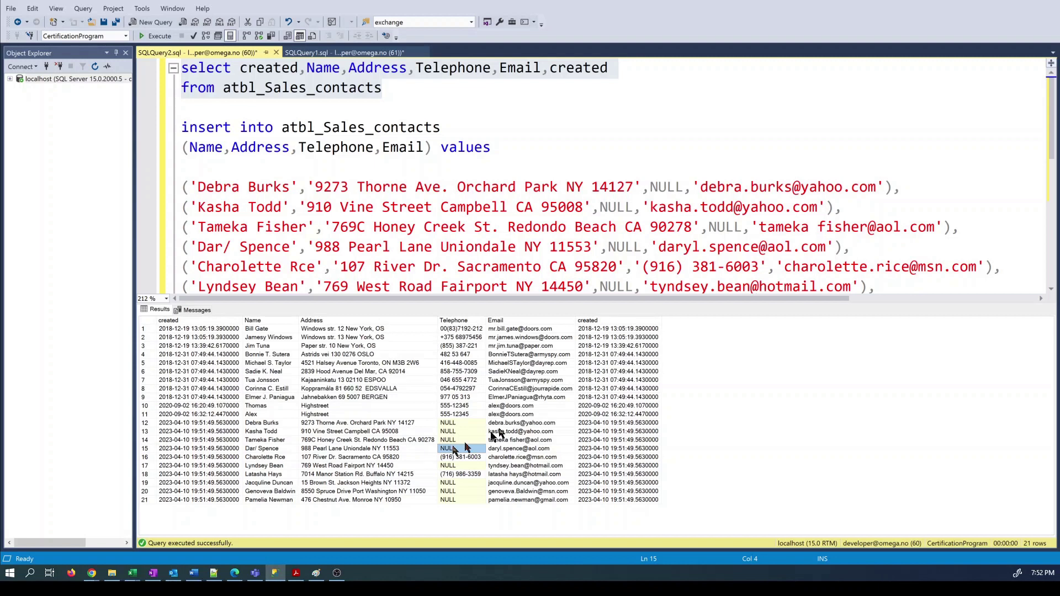
Insert a new table column J after zip_code headed 'createddate'.
click(587, 330)
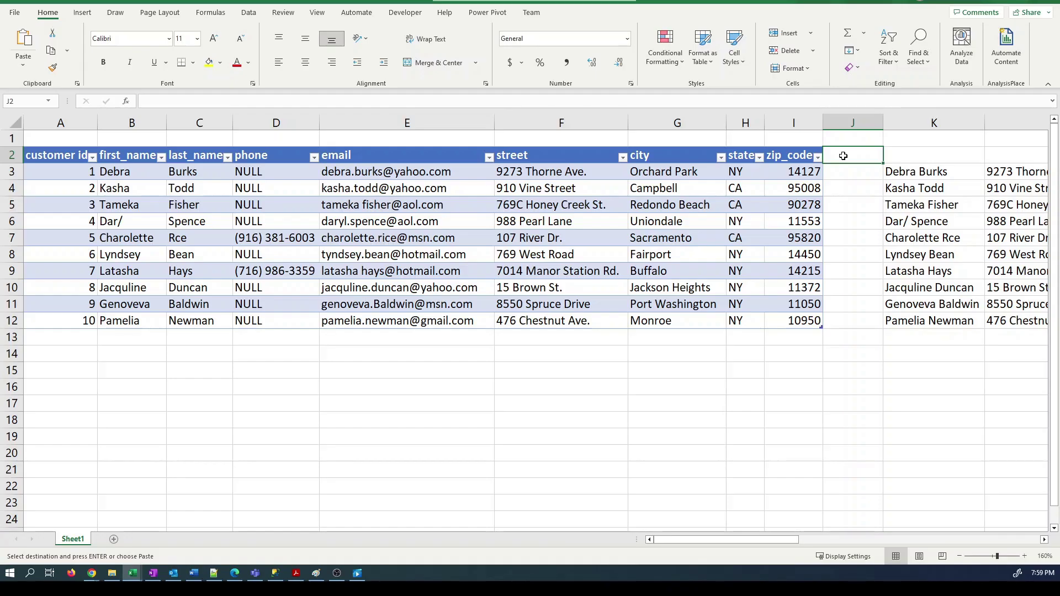
key(alt+h)
key(i)
key(c)
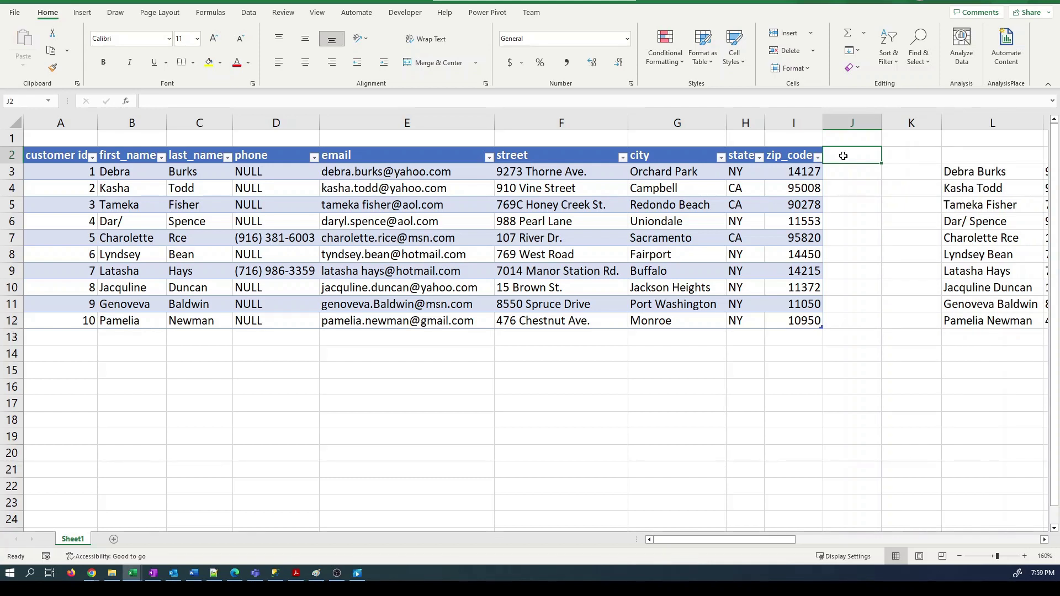
text(cre)
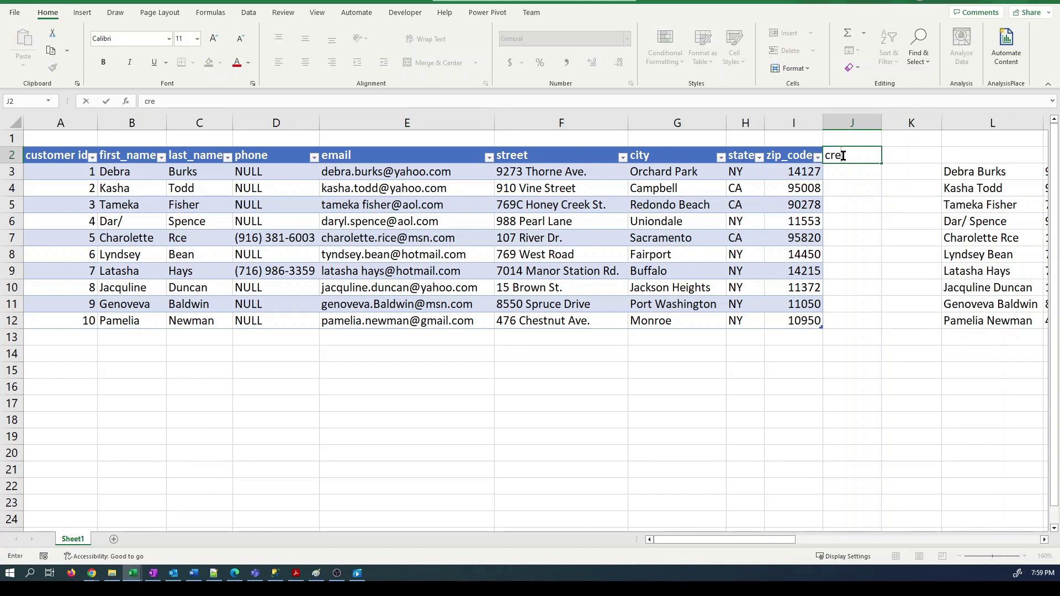
text(ateddate)
key(Return)
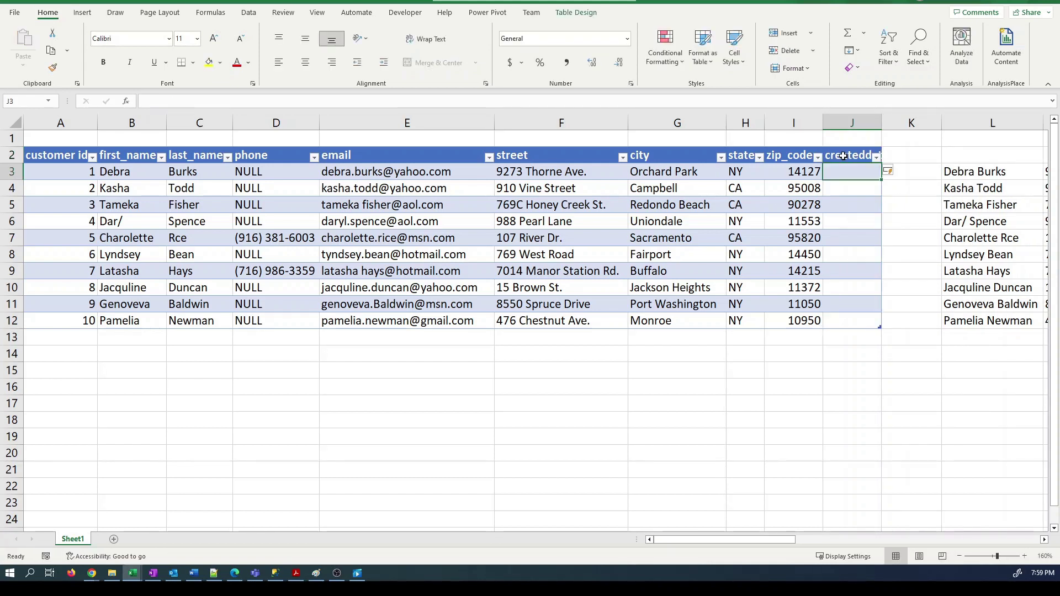
Enter April 2023 dates in J3, J4 (10-4) and J5 (10-4-2023).
text(4-)
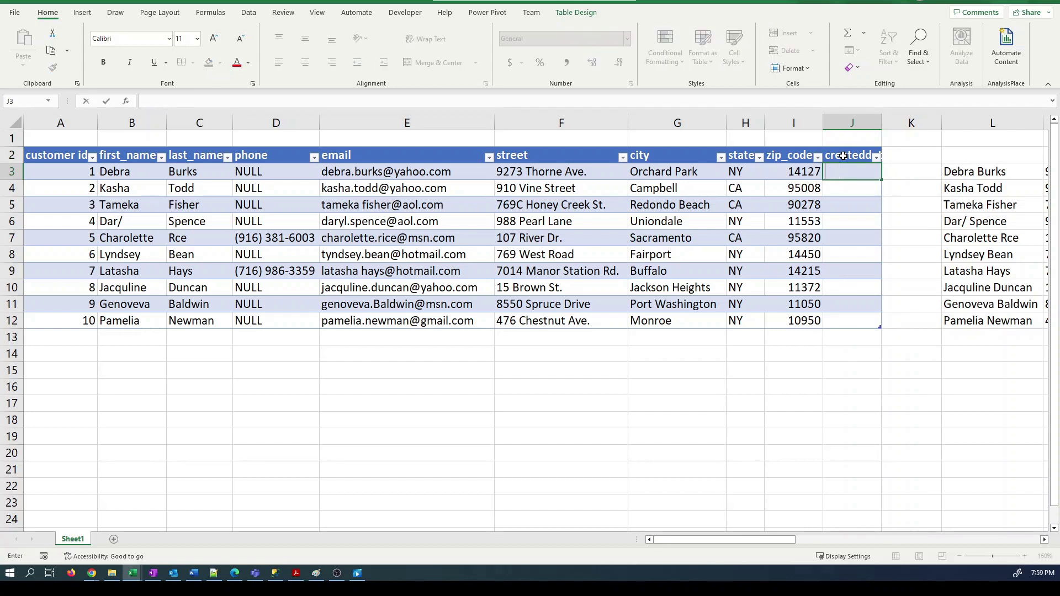
mouse_move(1037, 577)
text(20)
key(Return)
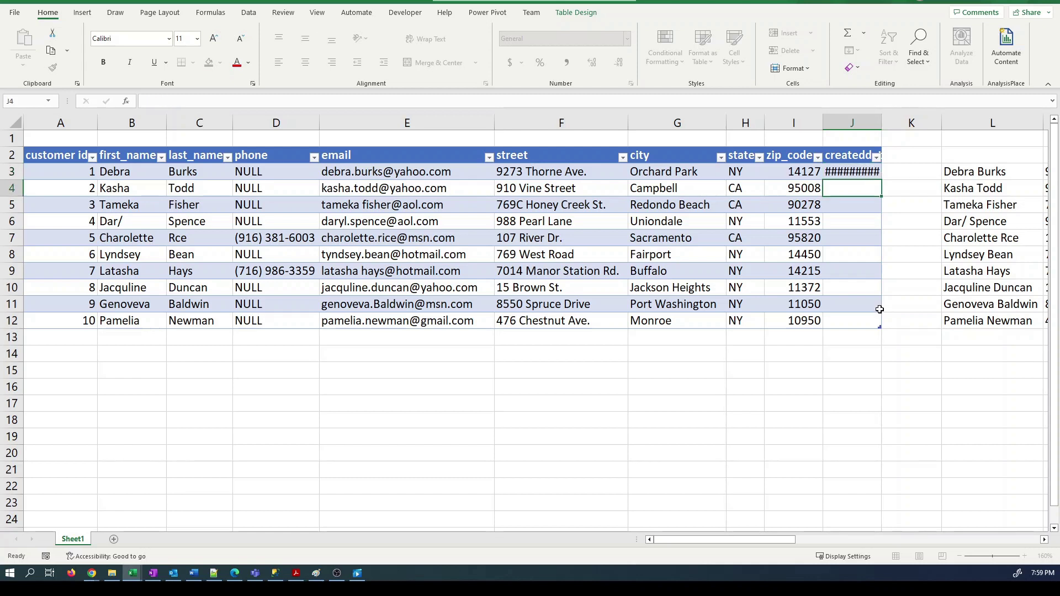
text(10-4)
key(Return)
text(10-4-2023)
key(Return)
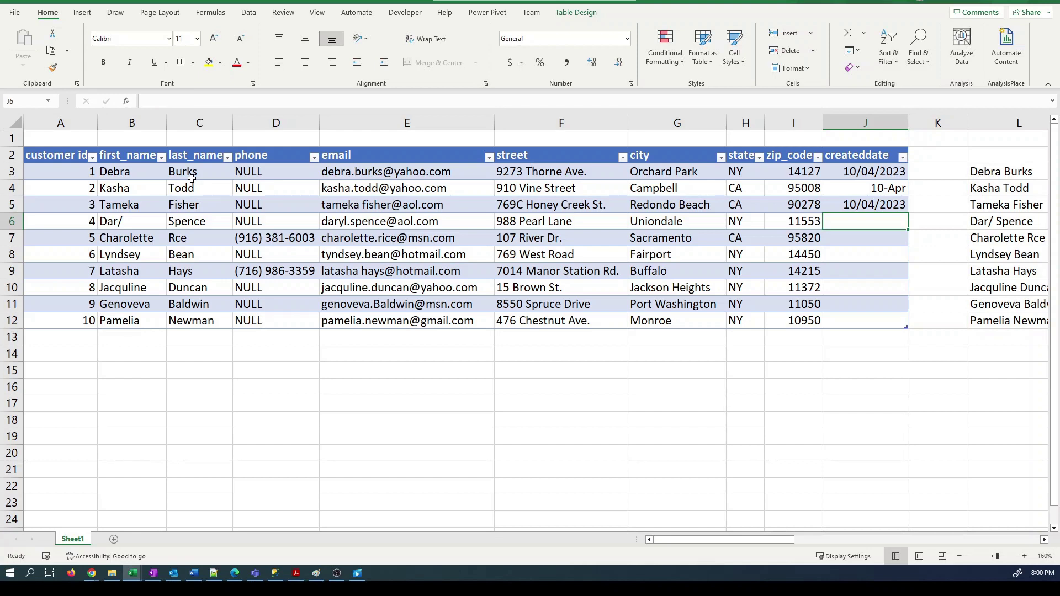
Give J6 Long Date format with 10-4-2023, and copy the J5 date into J7:J12.
click(628, 38)
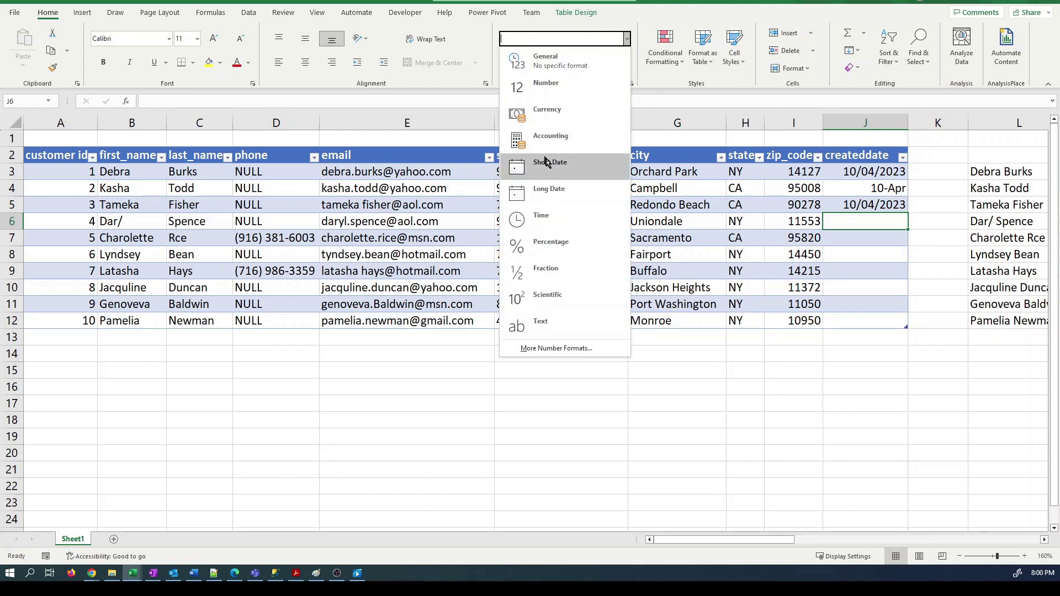
click(548, 188)
text(10-)
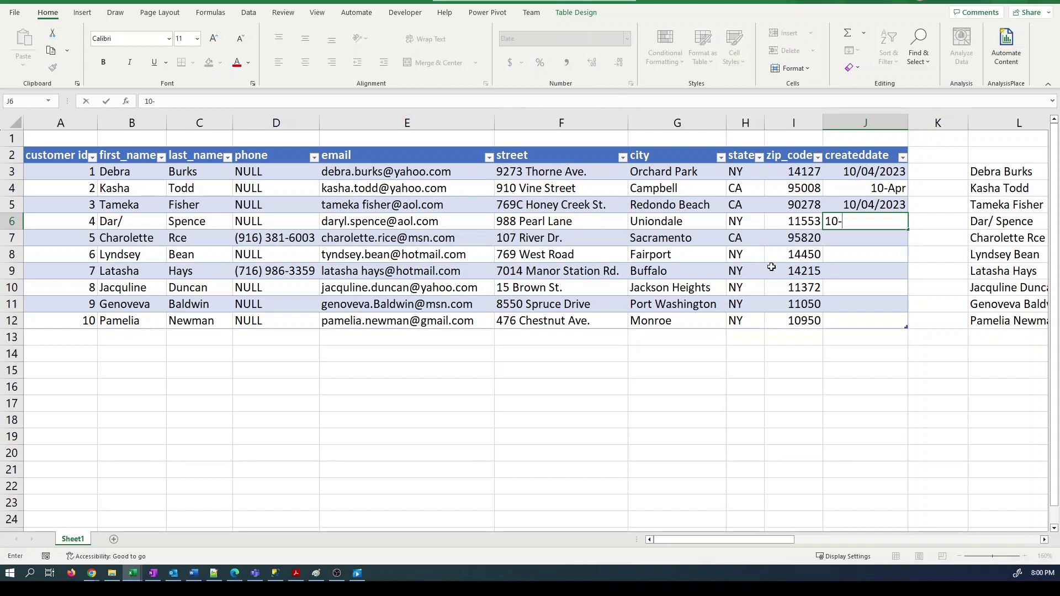
text(4-2023)
key(Return)
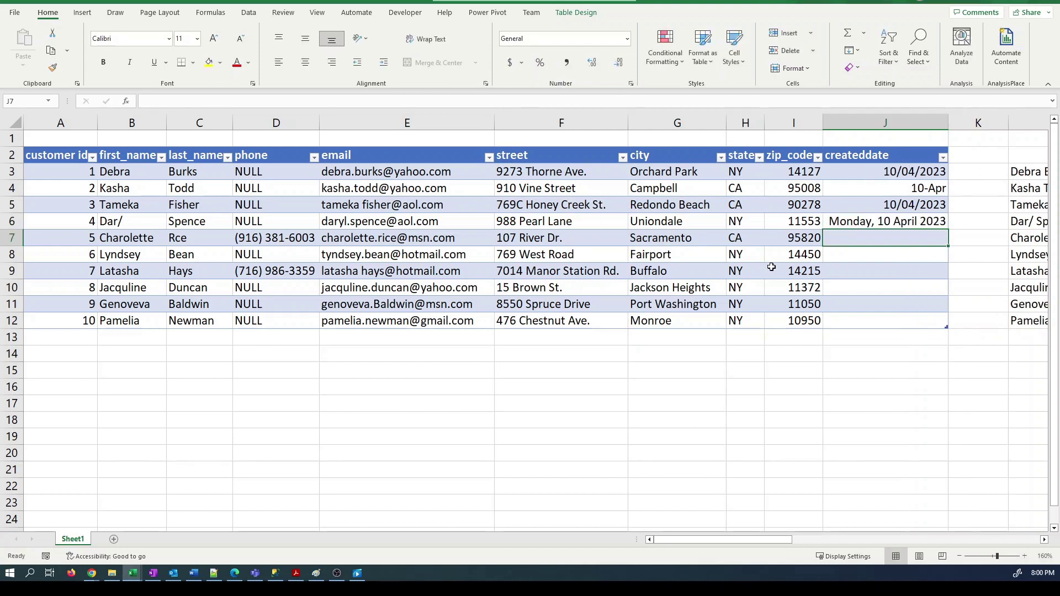
key(Up)
key(Up)
key(ctrl+c)
key(Down)
key(Down)
key(shift+Down)
key(shift+Down)
key(shift+Down)
key(shift+Down)
key(shift+Down)
key(ctrl+v)
key(Right)
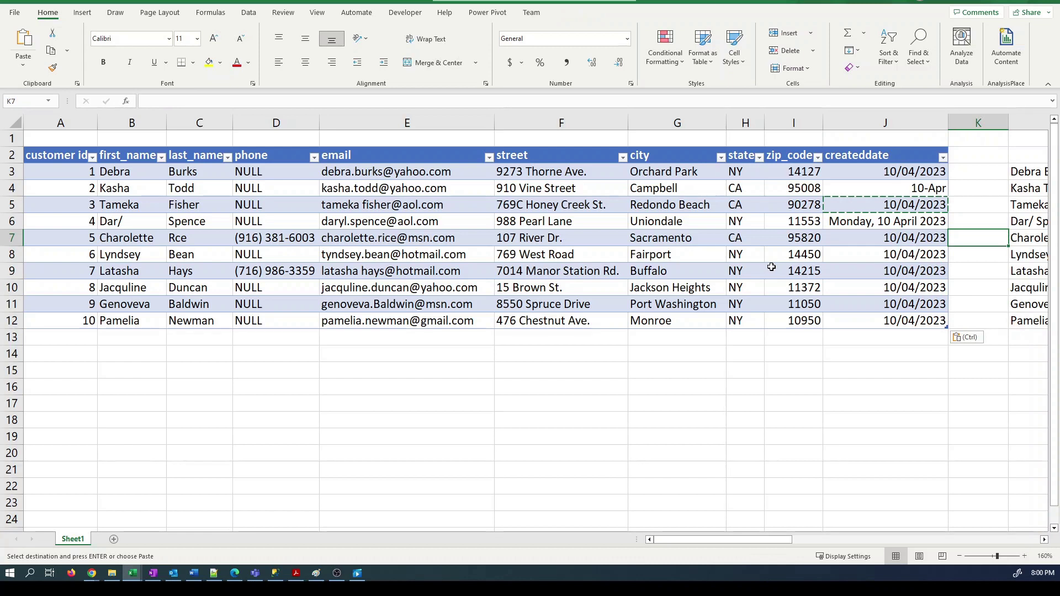
key(Right)
key(Right)
key(Right)
key(Right)
key(Right)
key(Right)
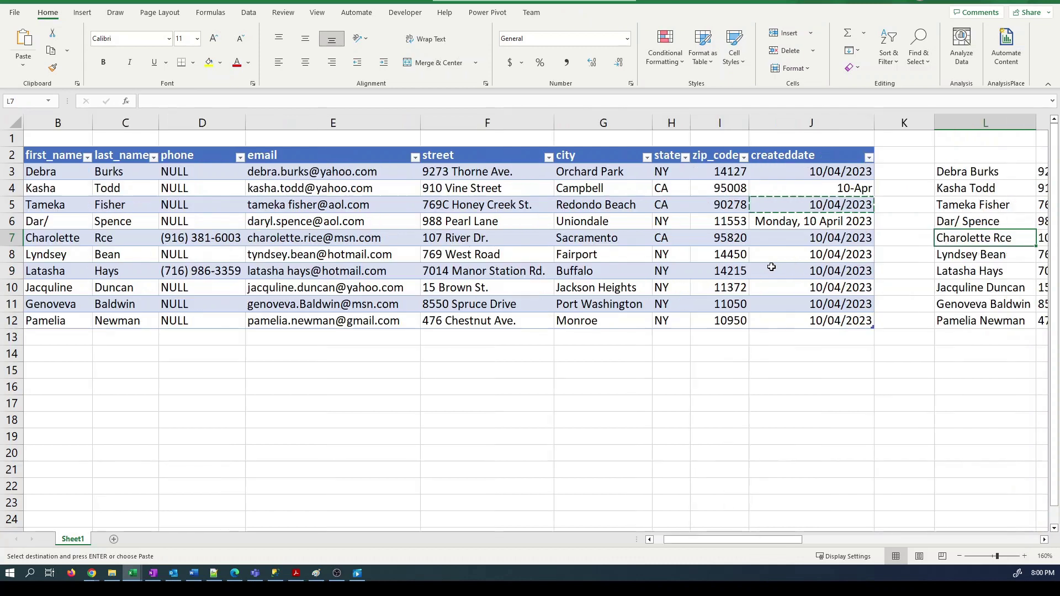
Autofit column O so the full email addresses are visible.
key(Left)
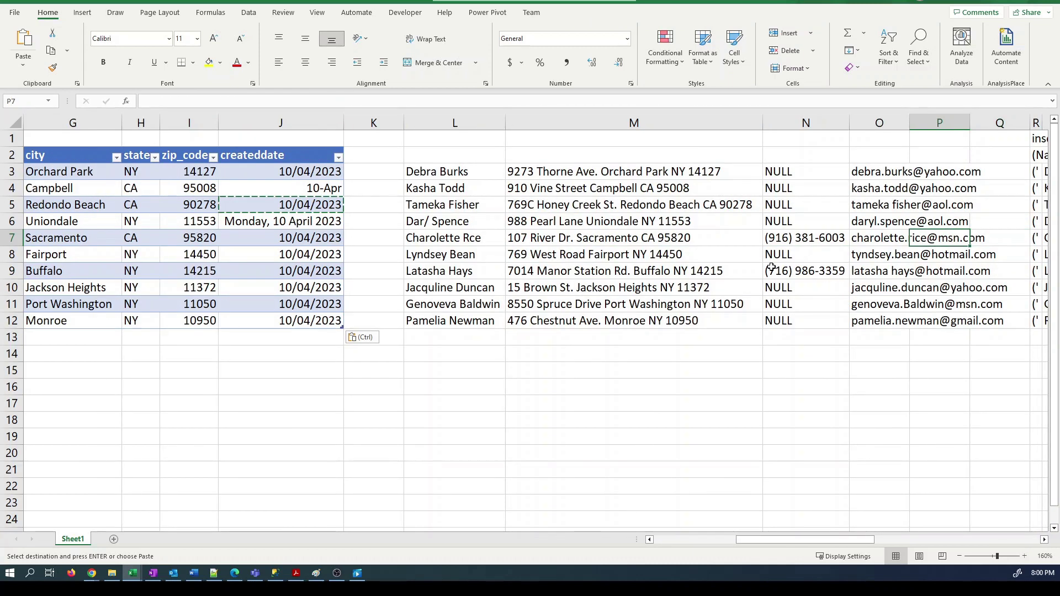
key(Up)
key(Up)
key(Up)
key(Up)
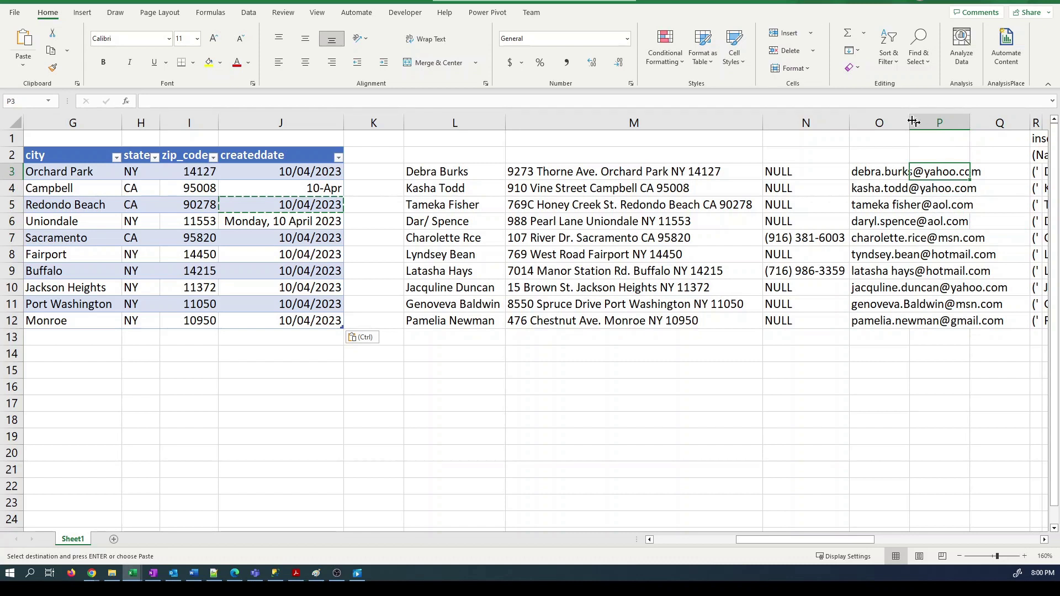
double_click(909, 123)
scroll(971, 154, right, 1)
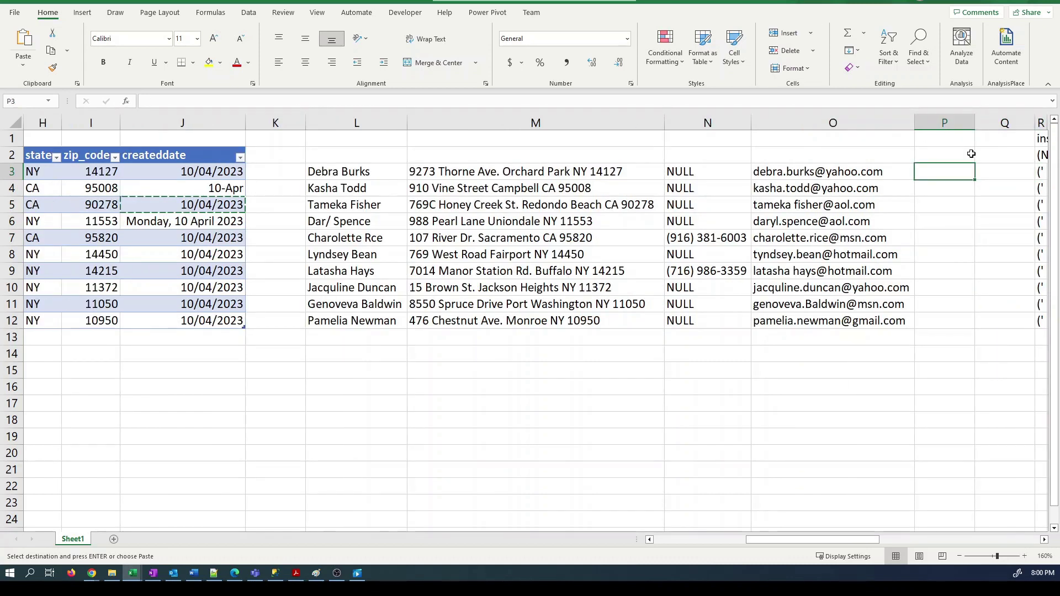
text(=TEXT)
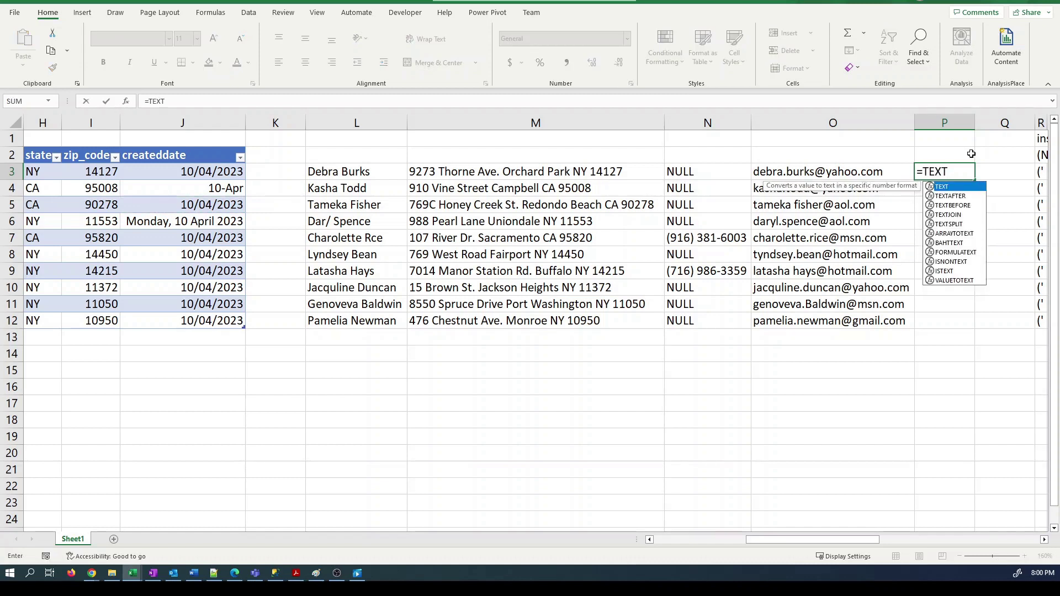
text(()
key(Left)
key(Left)
key(Left)
key(Left)
key(Left)
key(Left)
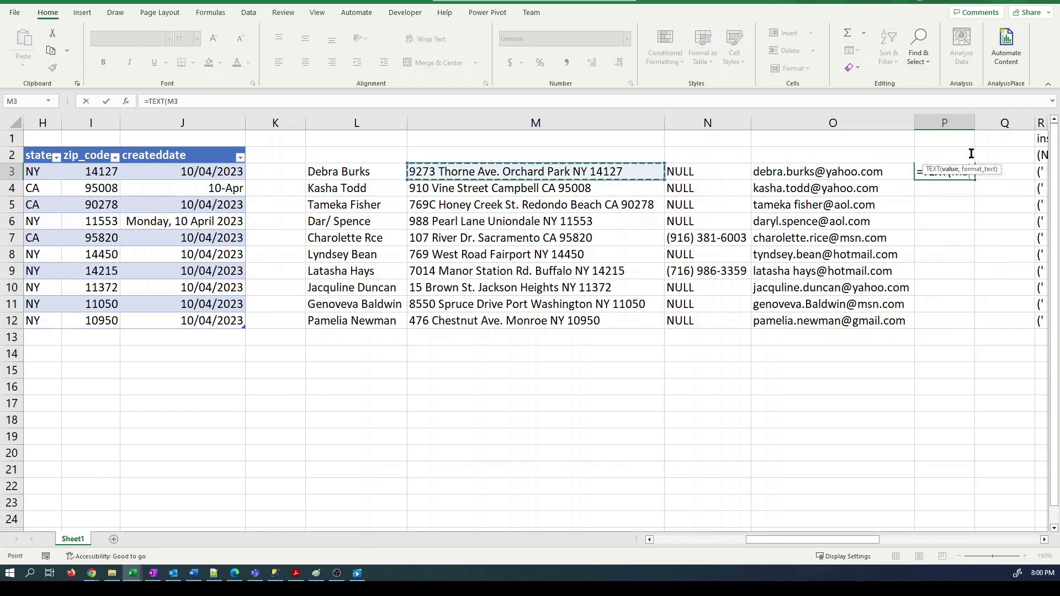
text(,)
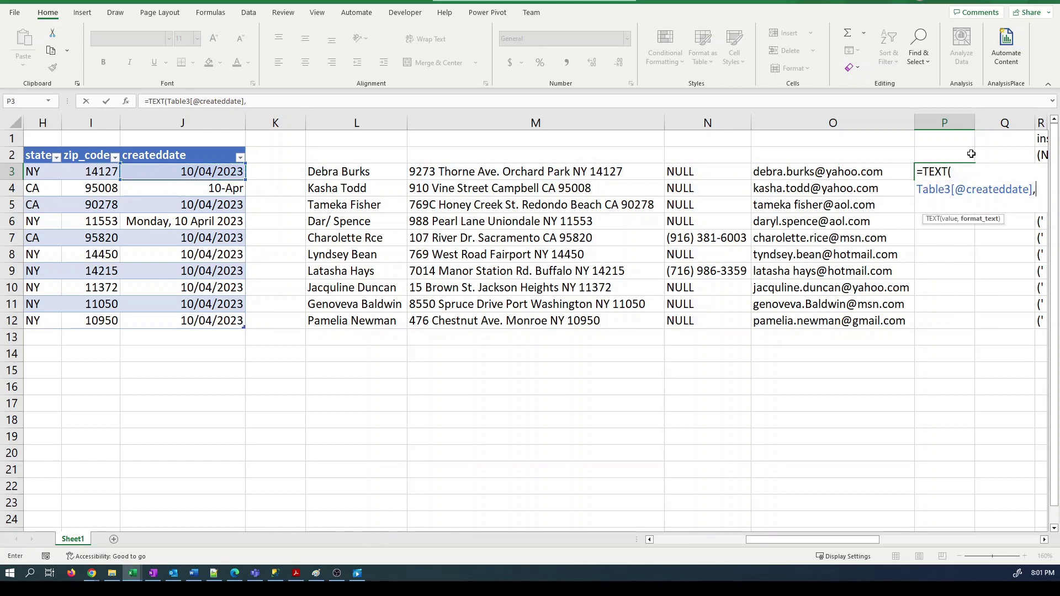
text("YYYY-)
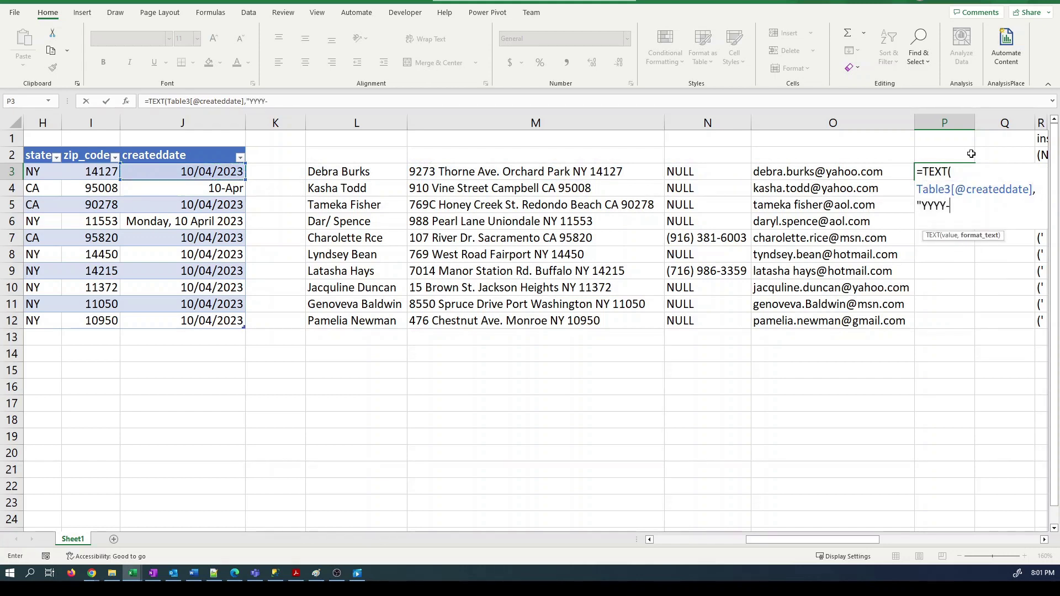
text(MM-DD)
key(Return)
key(Up)
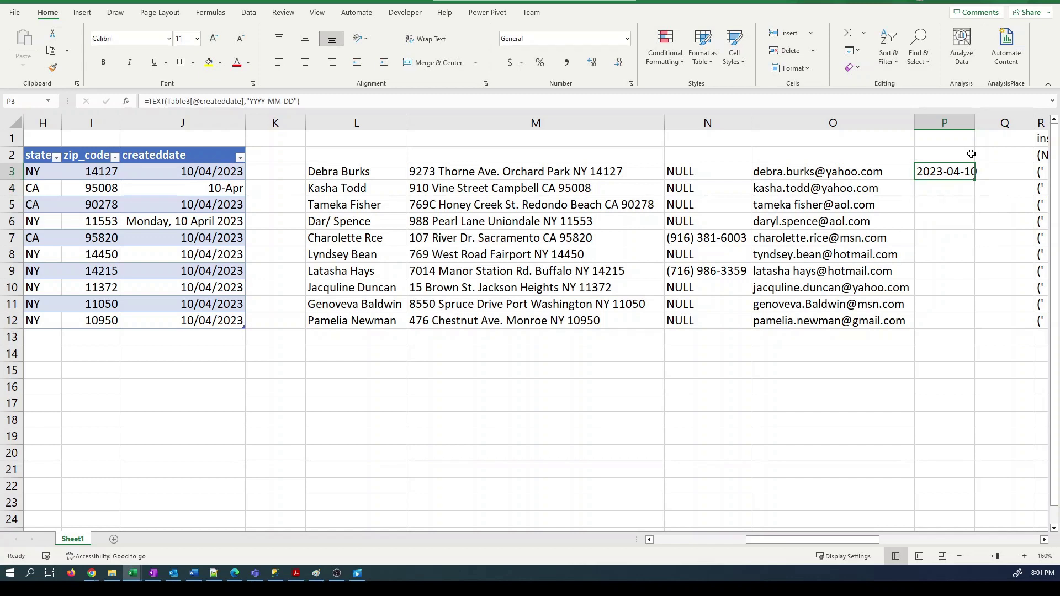
key(ctrl+c)
key(shift+Down)
key(shift+Down)
key(shift+Down)
key(shift+Down)
key(shift+Down)
key(shift+Down)
key(shift+Down)
key(shift+Down)
key(shift+Down)
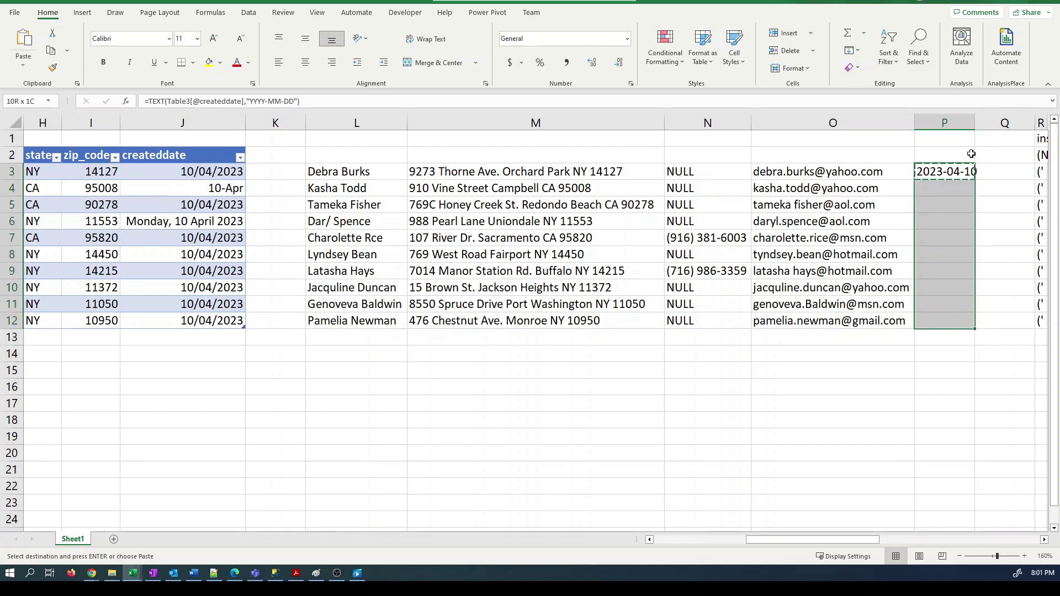
key(Return)
click(971, 154)
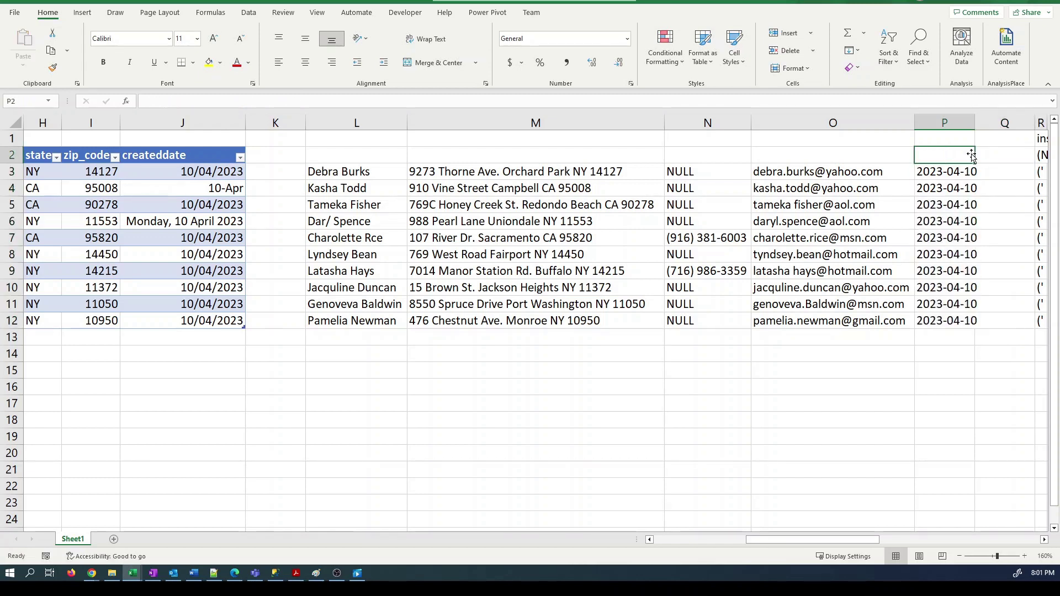
key(Right)
key(Right)
key(Right)
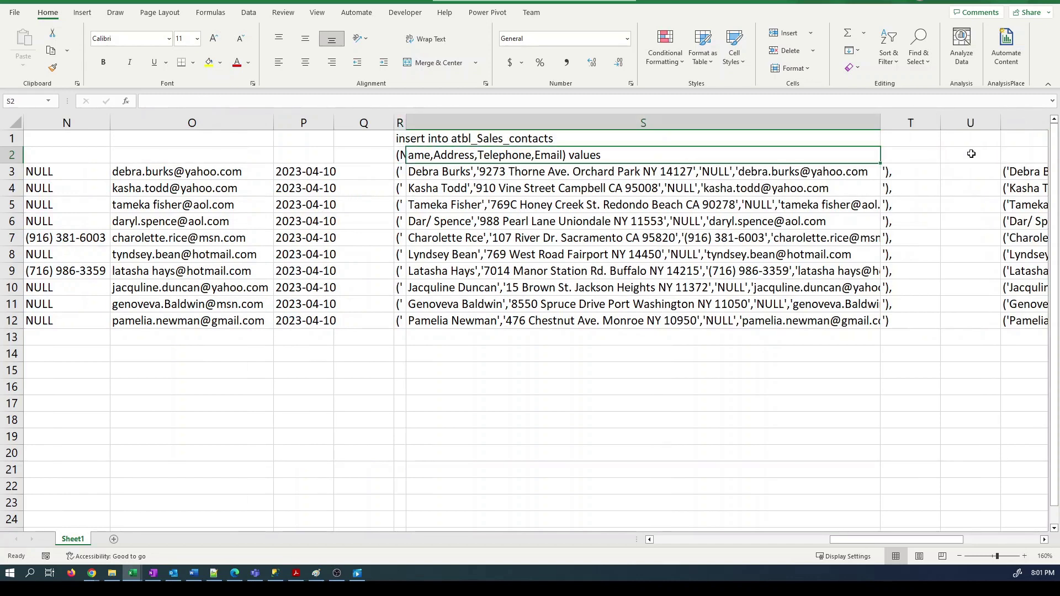
Extend the S3 TEXTJOIN range to column P, fill it down to S12, and autofit column S.
key(Down)
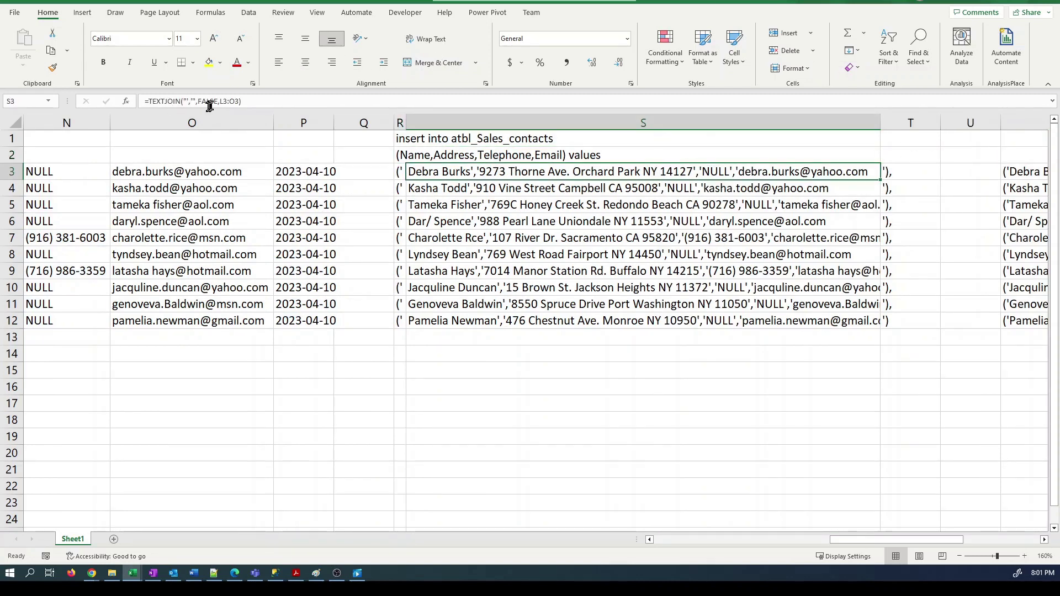
click(244, 103)
key(BackSpace)
key(BackSpace)
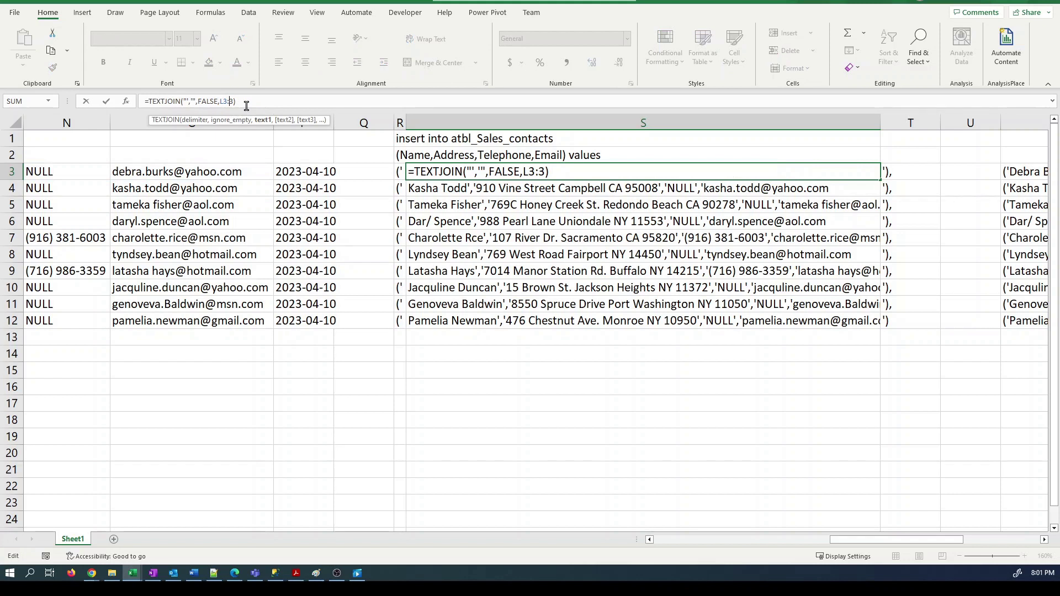
text(P3)
key(ctrl+Return)
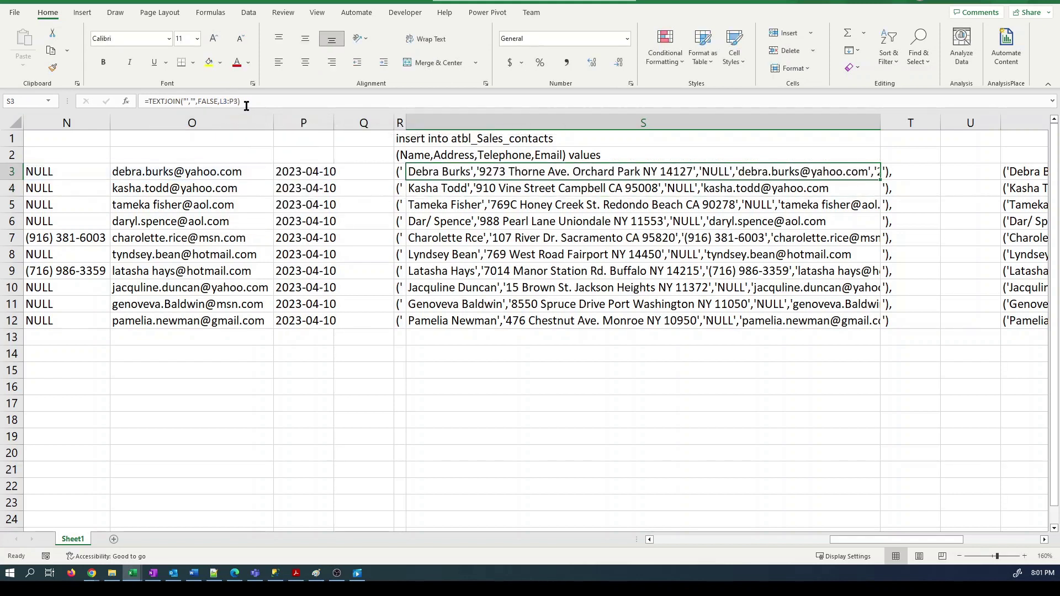
key(ctrl+c)
key(shift+Down)
key(shift+Down)
key(shift+Down)
key(shift+Down)
key(shift+Down)
key(shift+Down)
key(shift+Down)
key(shift+Down)
key(shift+Down)
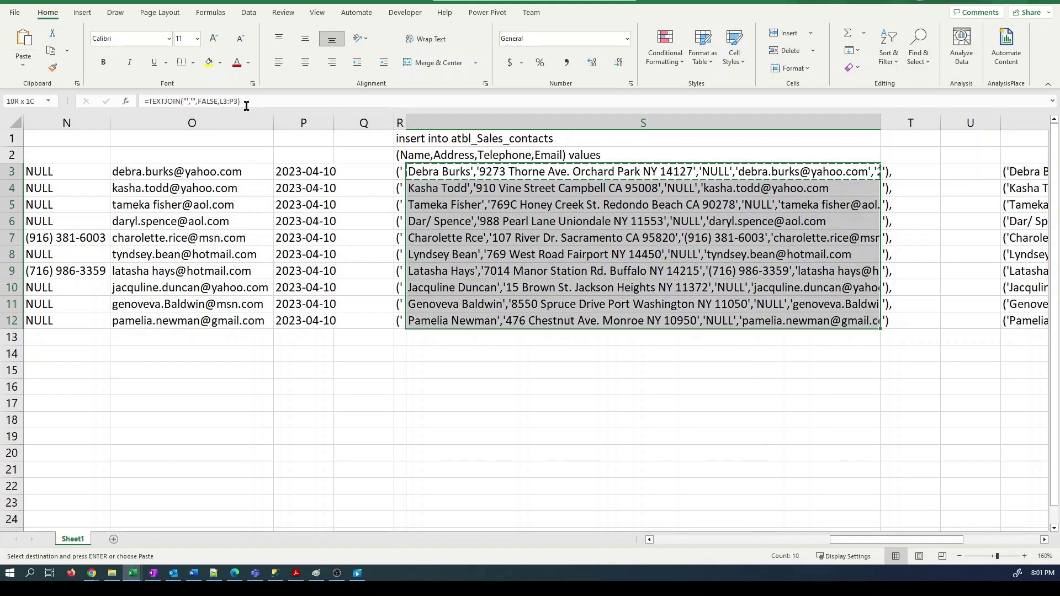
key(ctrl+v)
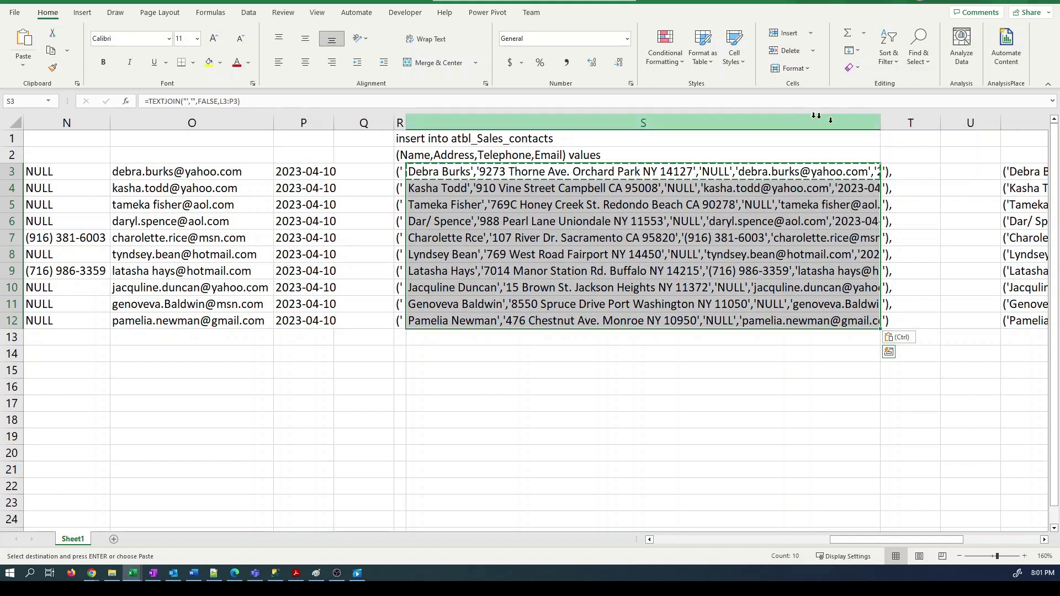
double_click(880, 120)
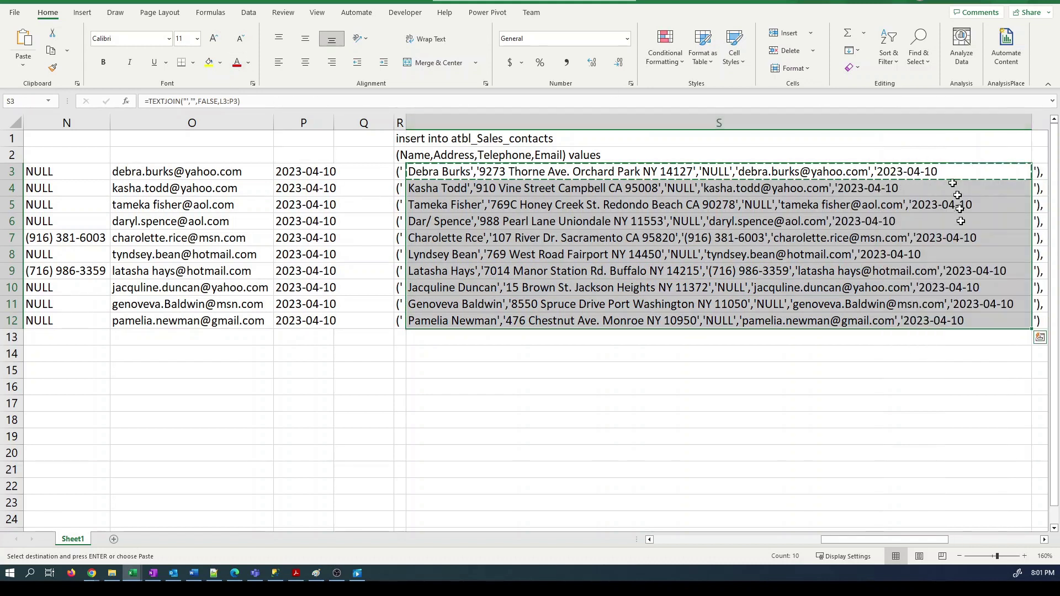
Copy the NULL-cleaned value rows W3:W12 for use in SQL Server Management Studio.
key(Right)
key(Right)
key(Right)
key(Right)
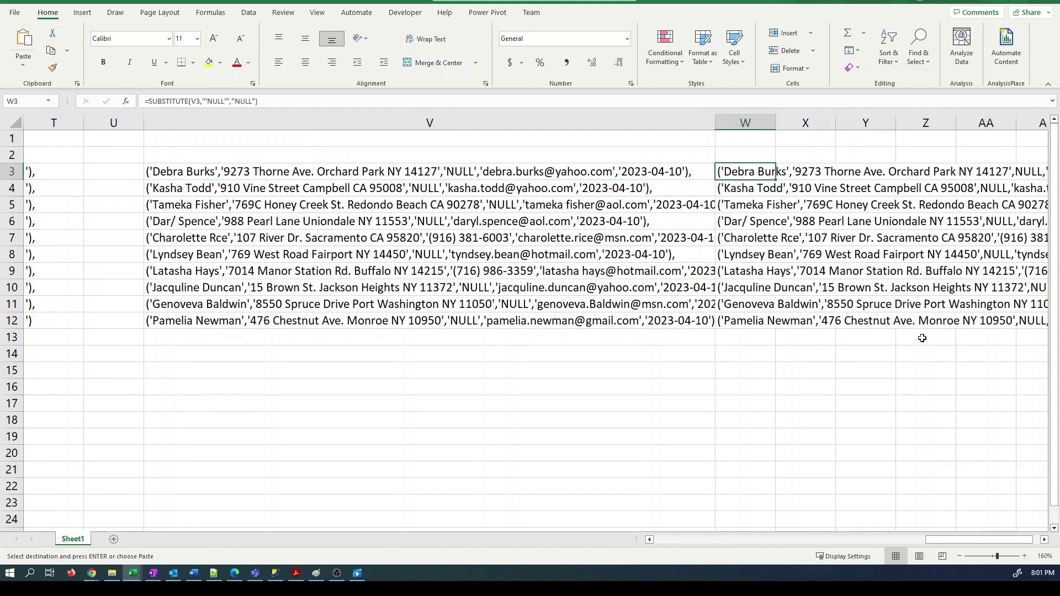
key(Right)
key(Right)
key(Right)
key(Right)
key(Right)
key(Left)
key(Left)
key(Left)
key(Left)
key(Left)
key(Left)
key(Left)
key(Left)
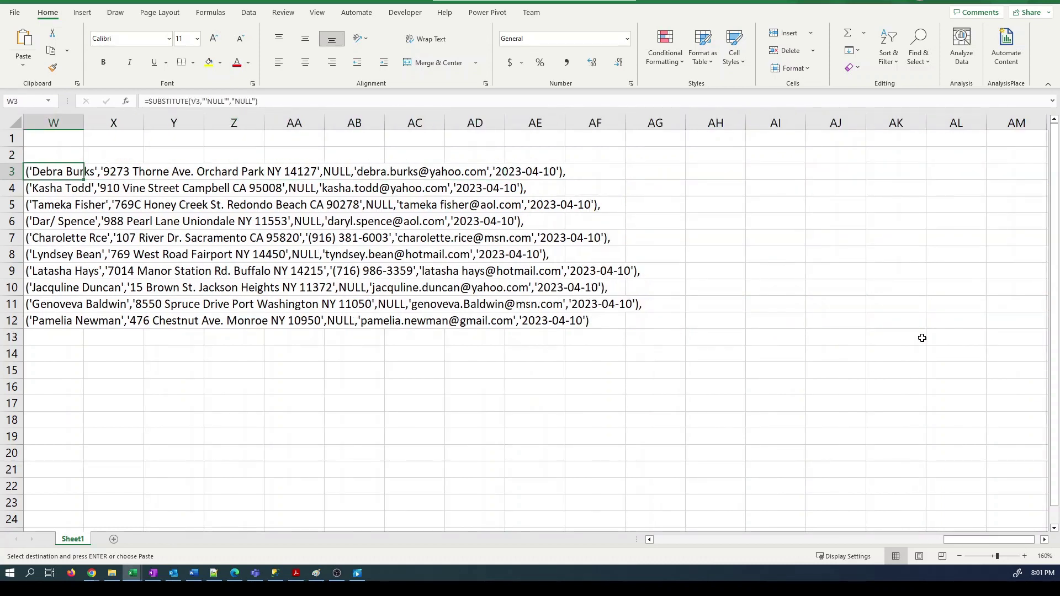
key(shift+Down)
key(shift+Down)
key(shift+Down)
key(shift+Down)
key(shift+Down)
key(shift+Down)
key(shift+Down)
key(shift+Down)
key(shift+Down)
key(ctrl+c)
key(ctrl+v)
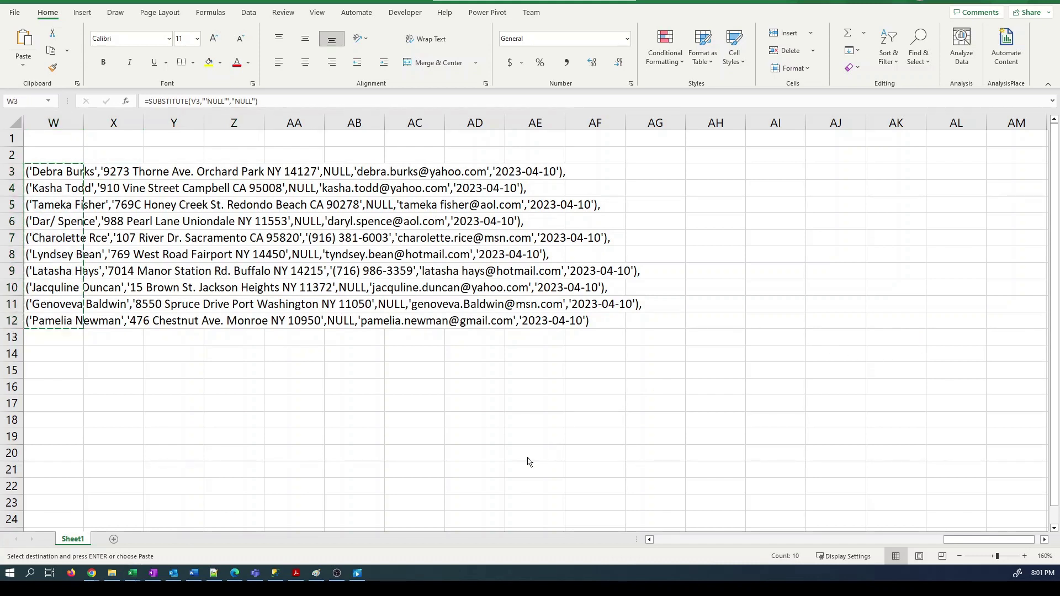
key(alt+Tab)
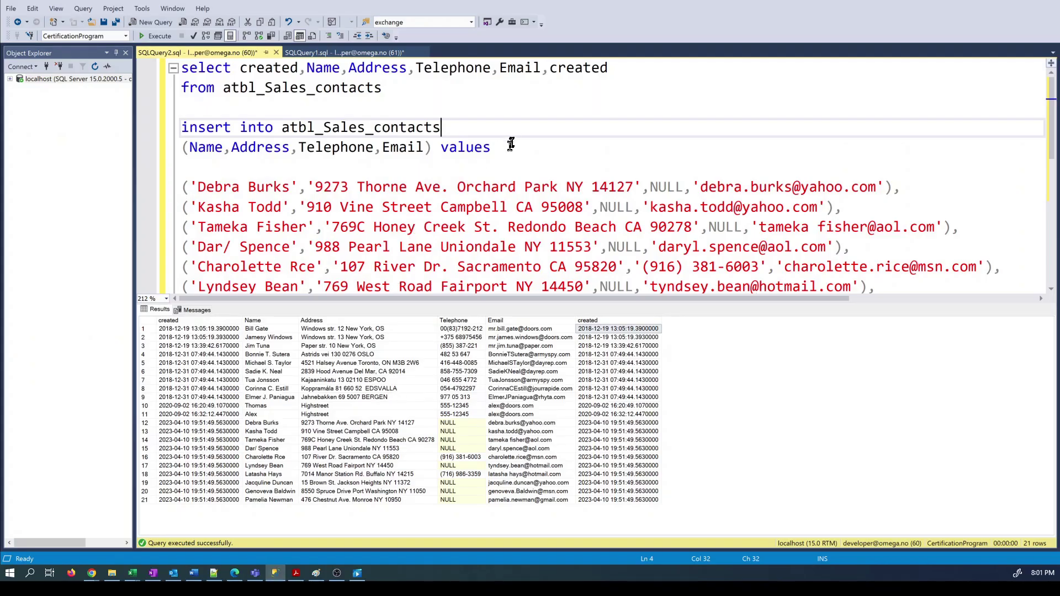
Delete the old VALUES rows and add ',created' after Email in the INSERT column list.
drag(238, 169, 817, 246)
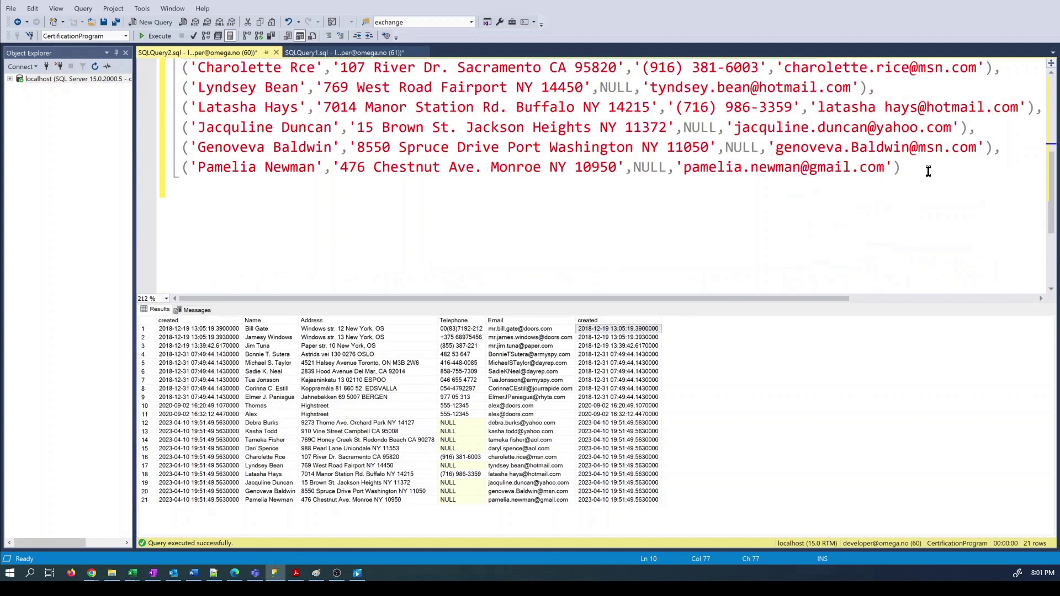
shift+click(927, 171)
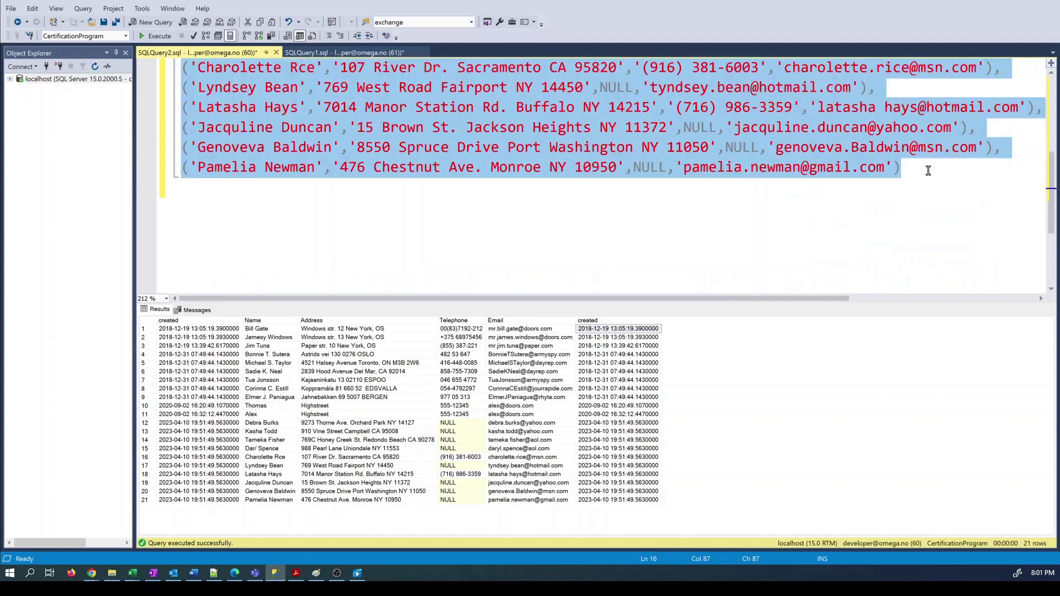
key(Delete)
scroll(289, 91, up, 2)
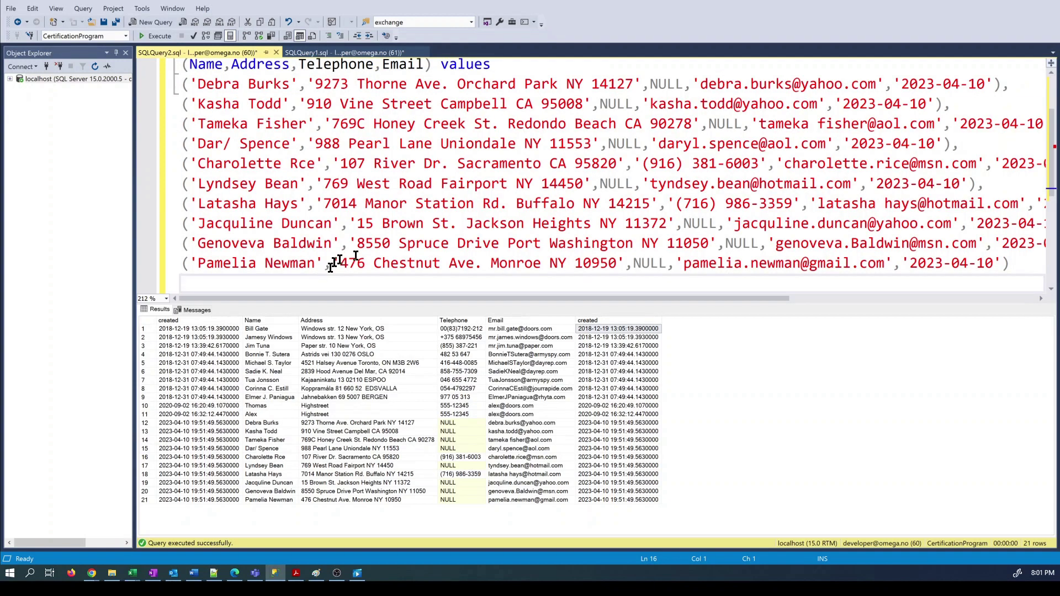
scroll(420, 221, up, 2)
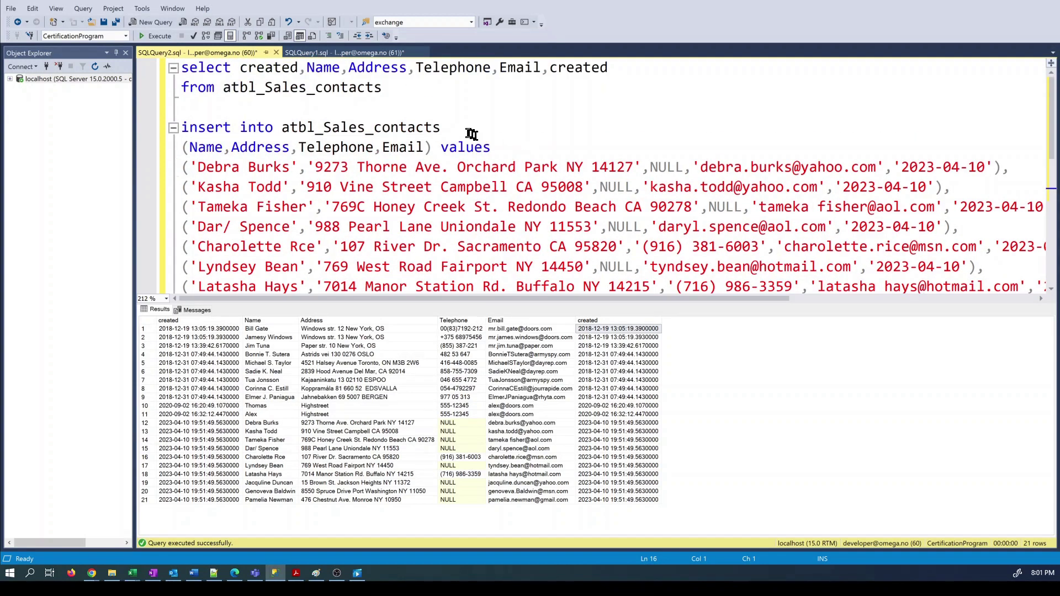
click(428, 148)
text(,created)
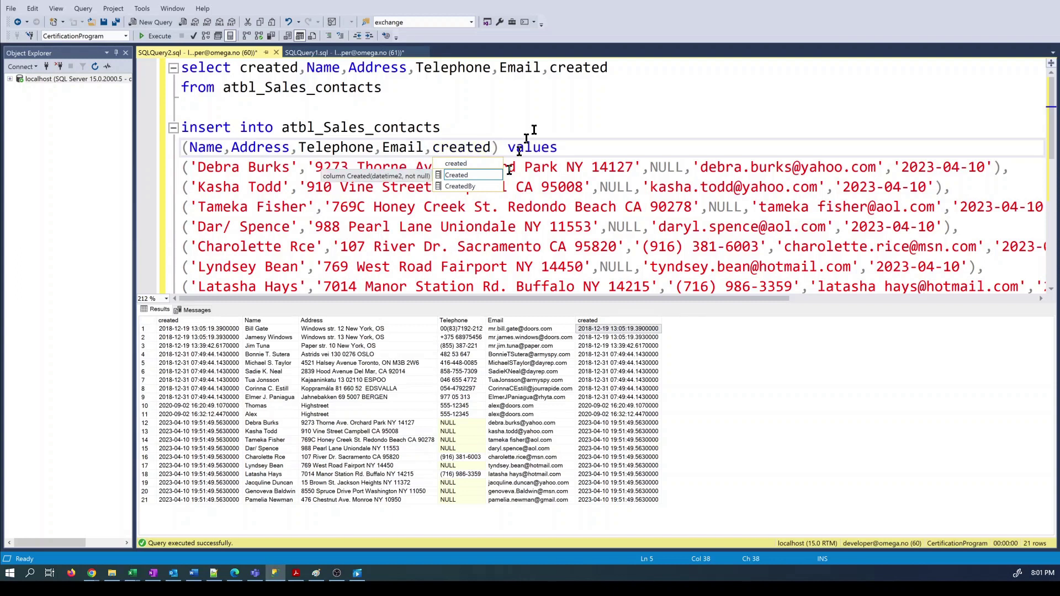
click(555, 90)
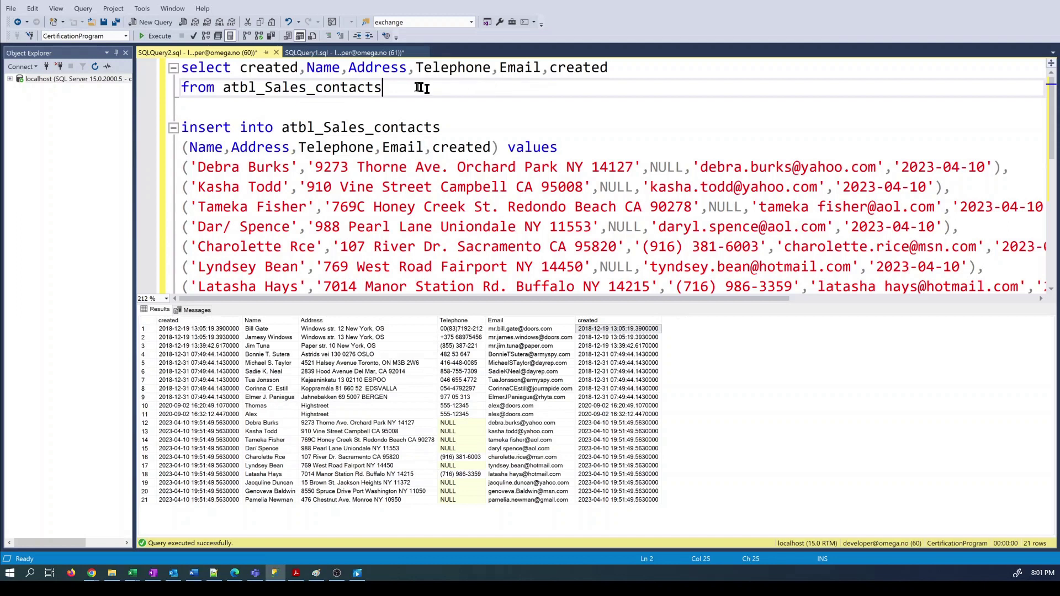
Delete the ten contacts created after 2023-04-08, then rerun the plain select showing 11 rows.
shift+click(180, 70)
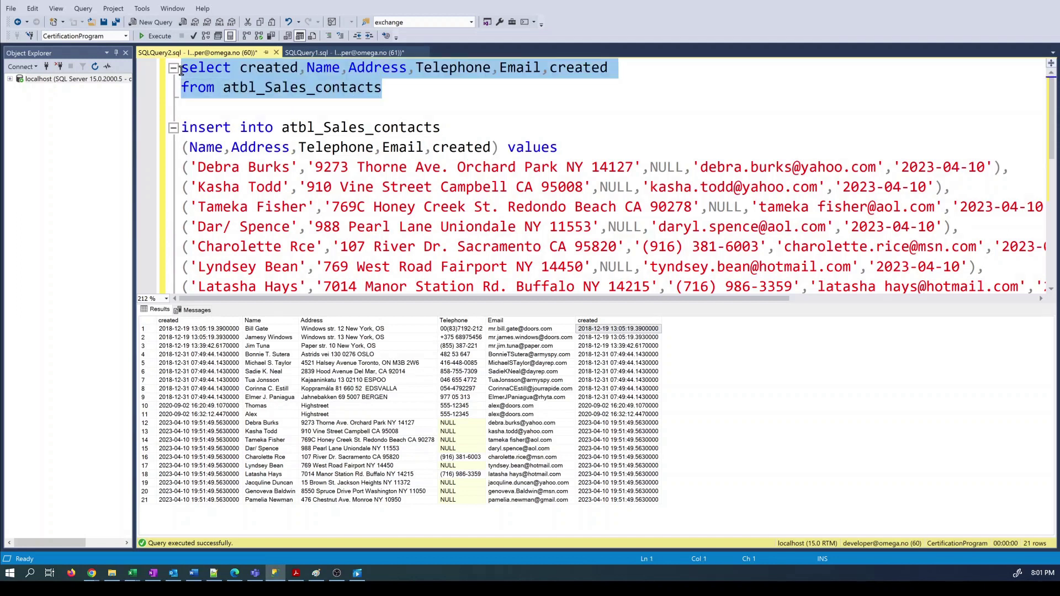
key(F5)
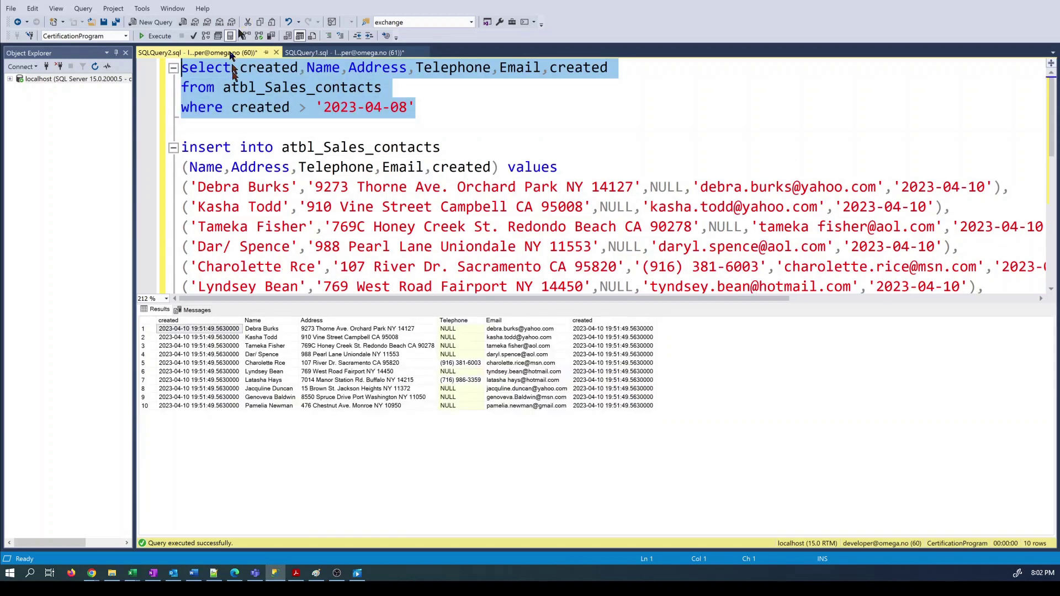
click(185, 88)
text(delete)
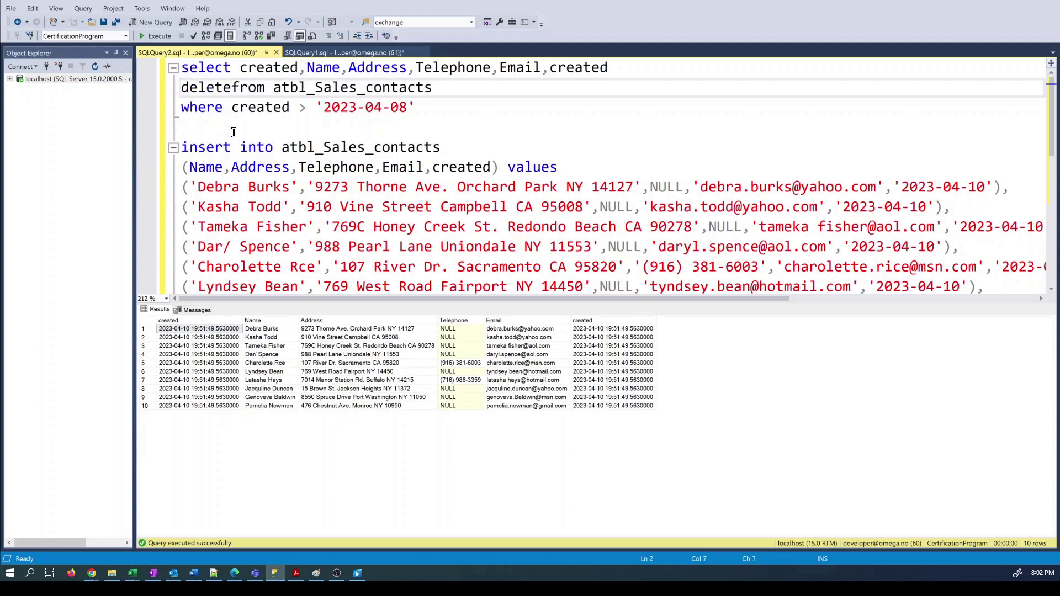
key(Home)
key(shift+Down)
key(shift+Down)
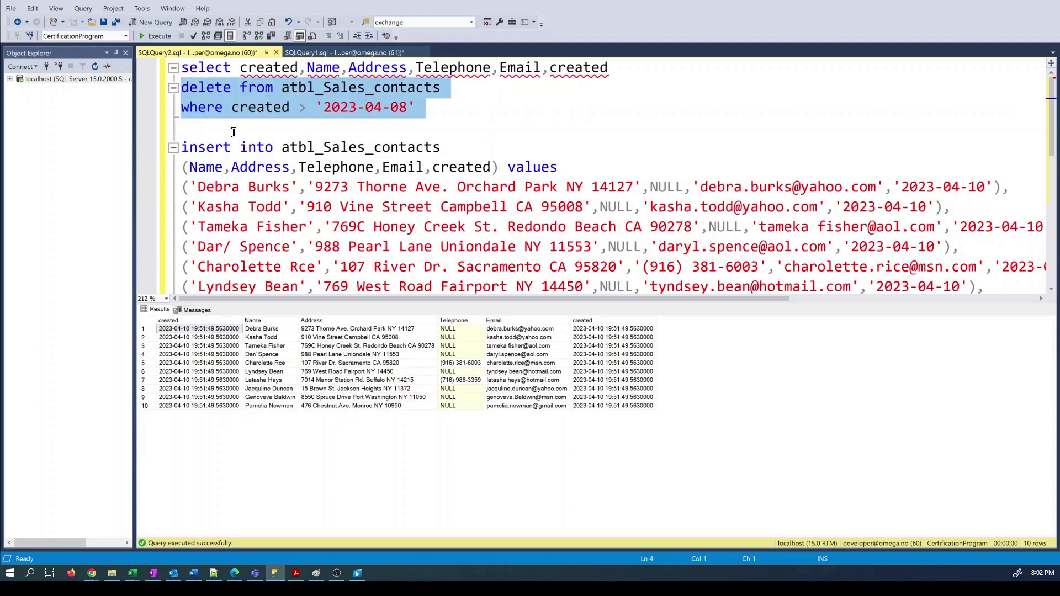
key(F5)
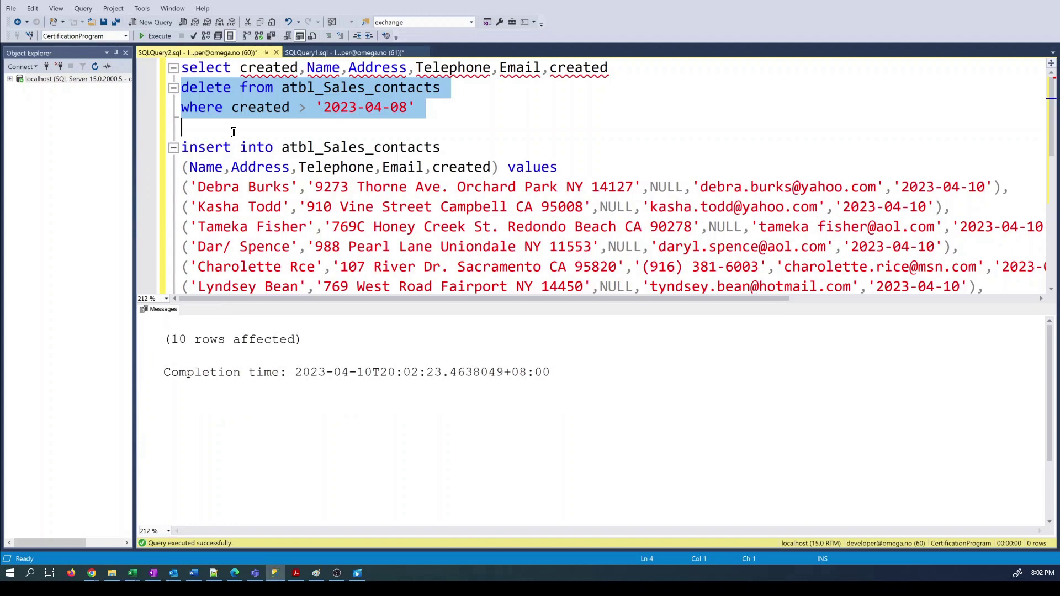
key(ctrl+z)
key(ctrl+z)
key(shift+Up)
key(shift+Up)
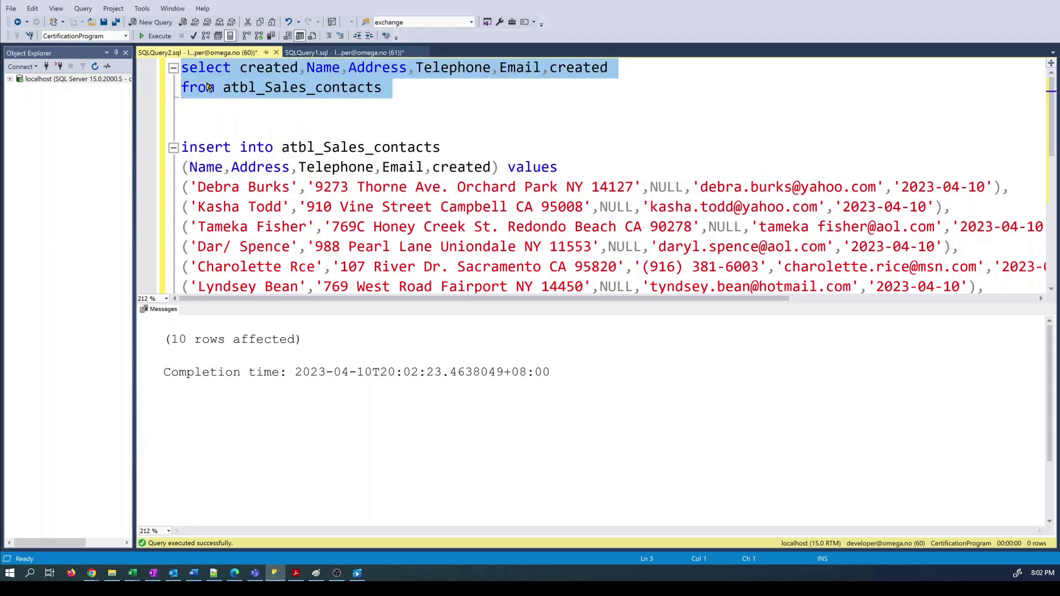
key(F5)
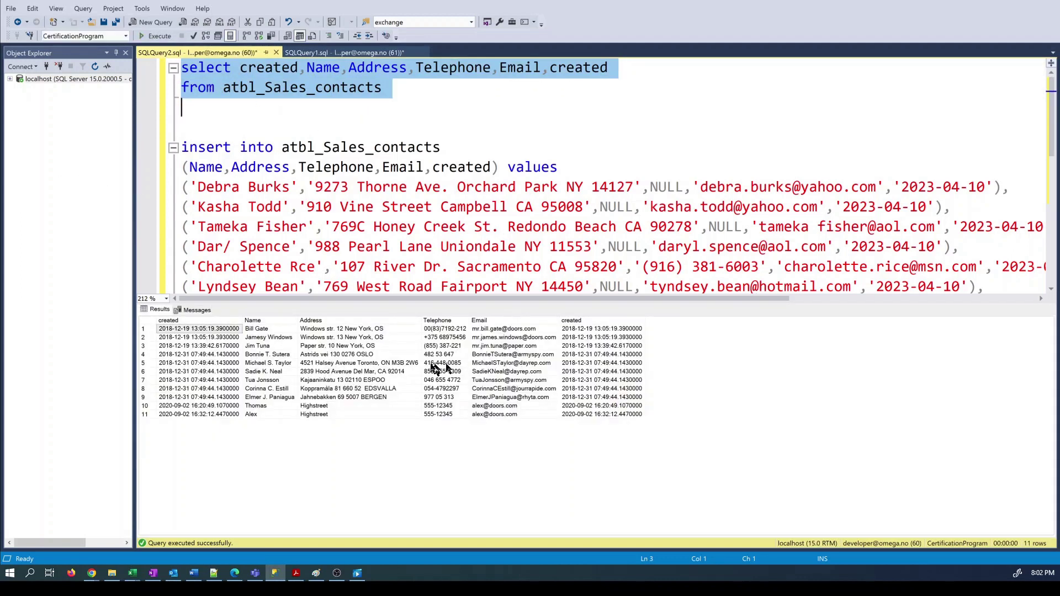
scroll(563, 221, down, 3)
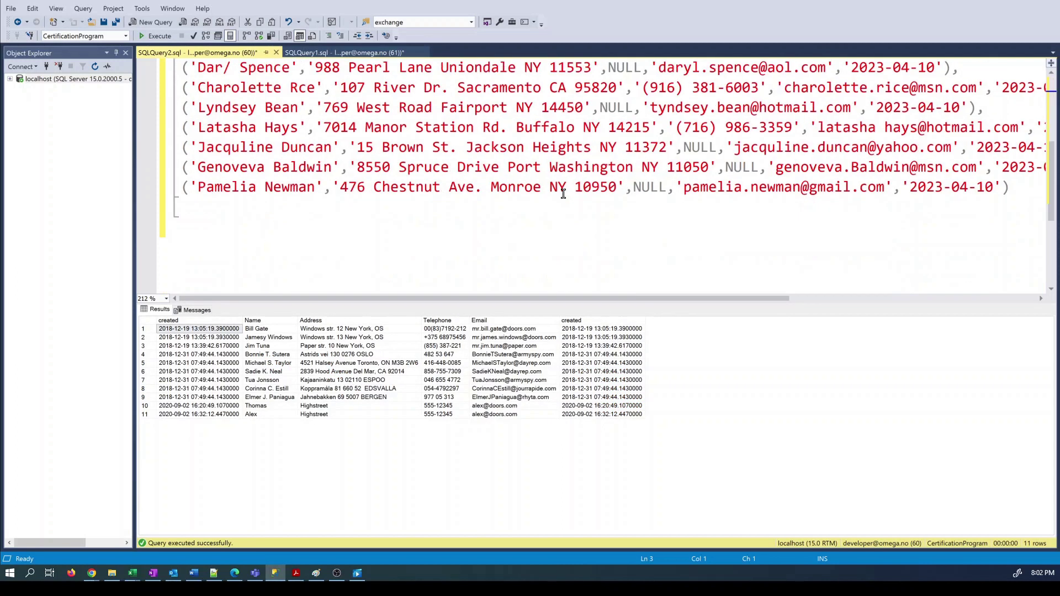
scroll(562, 191, up, 3)
Execute the INSERT adding the ten contacts with their created dates.
key(Down)
key(Down)
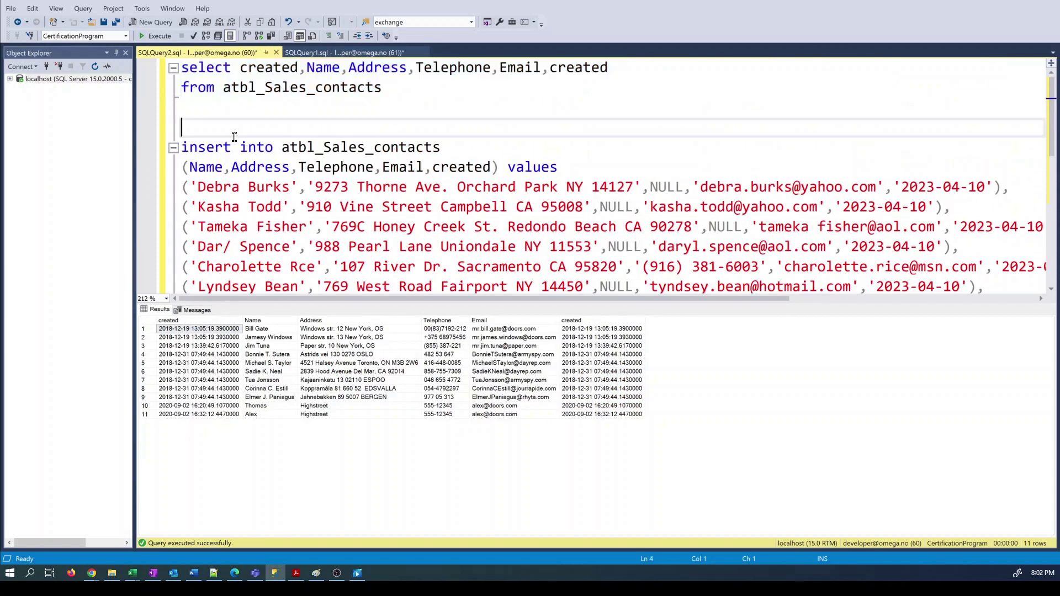
key(shift+Down)
key(shift+Down)
key(shift+Down)
key(shift+Down)
key(shift+Down)
key(shift+Down)
key(shift+Down)
key(shift+Down)
key(shift+Down)
key(shift+Down)
key(shift+Down)
key(shift+Down)
key(shift+Down)
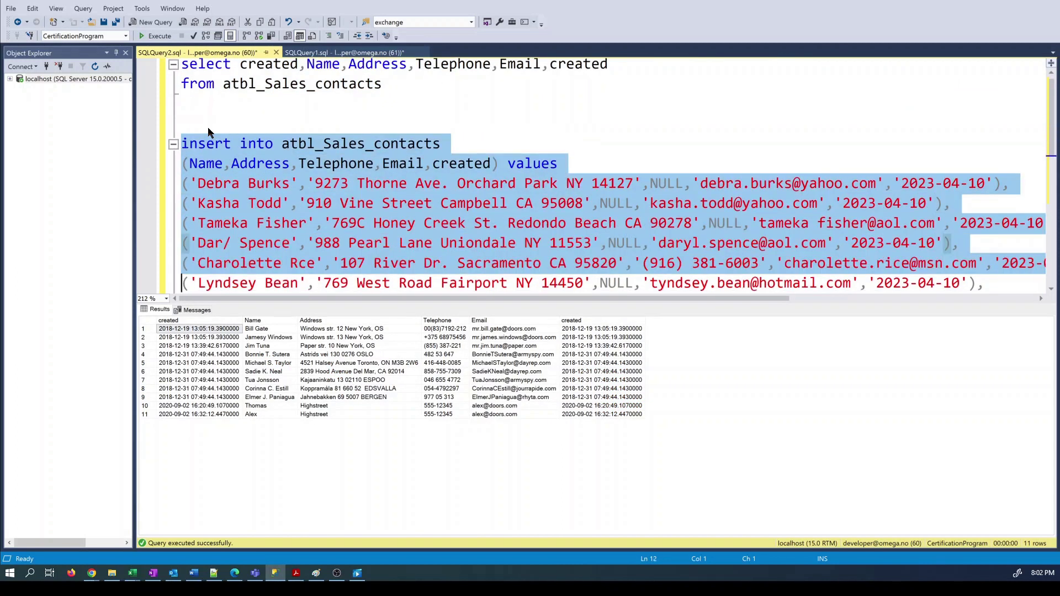
key(F5)
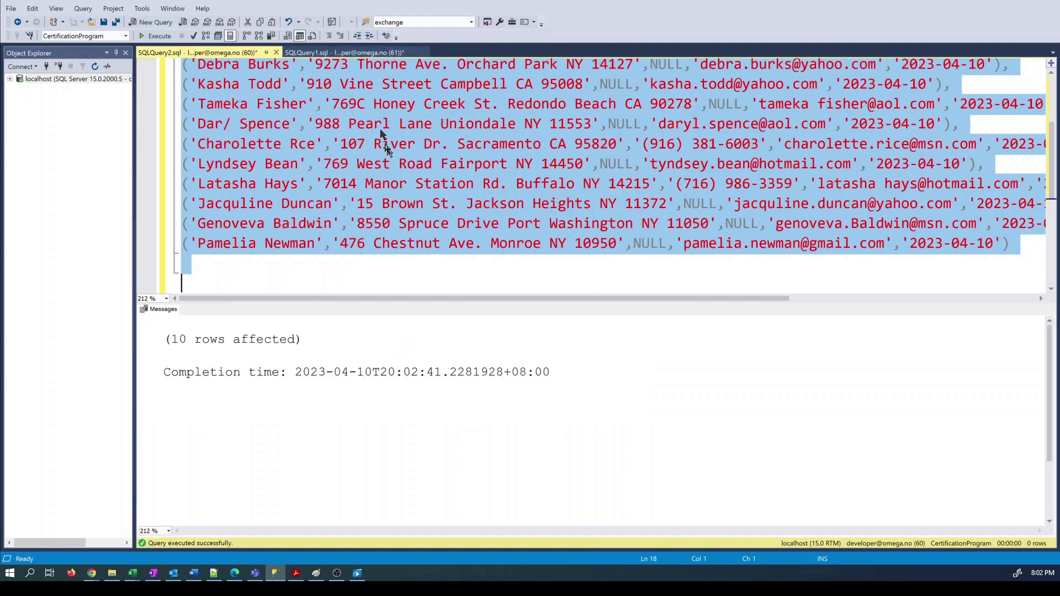
Run the select and check the 2023-04-10 created dates on rows 12–21.
scroll(389, 152, up, 2)
drag(387, 88, 173, 69)
click(155, 36)
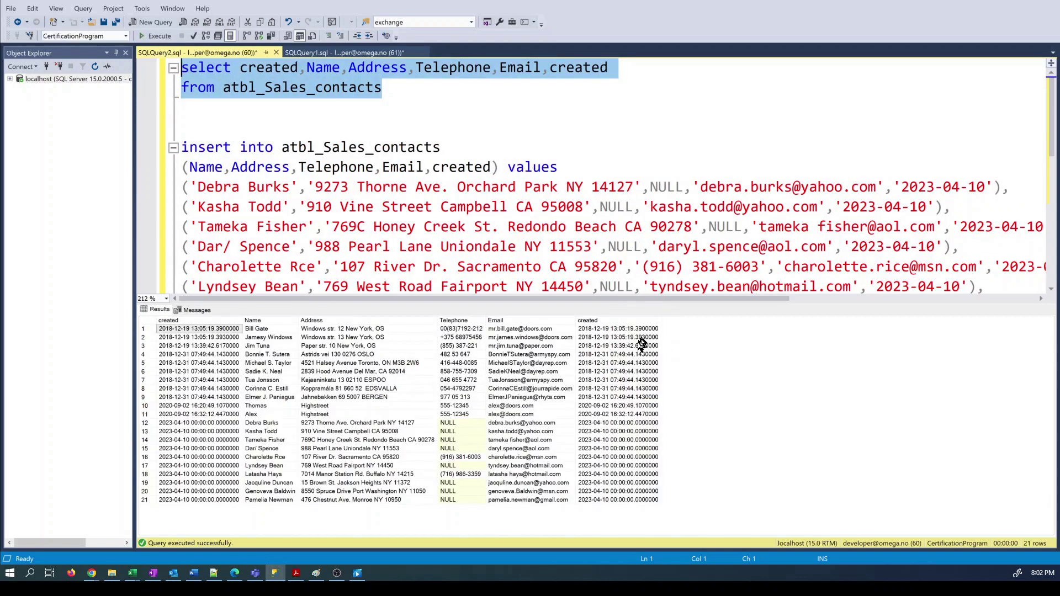
drag(596, 427, 607, 502)
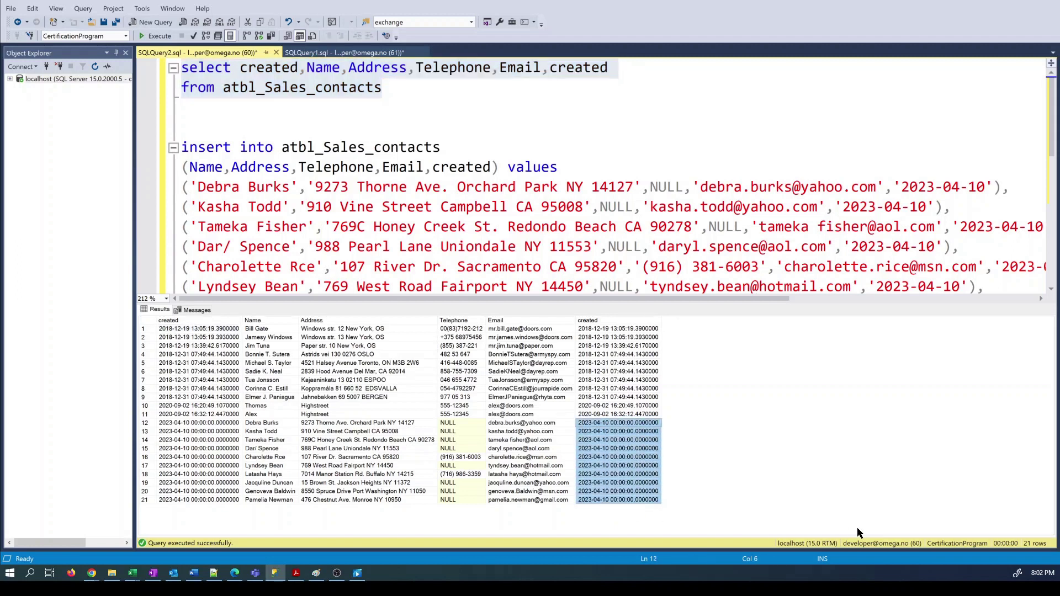
click(552, 147)
mouse_move(114, 578)
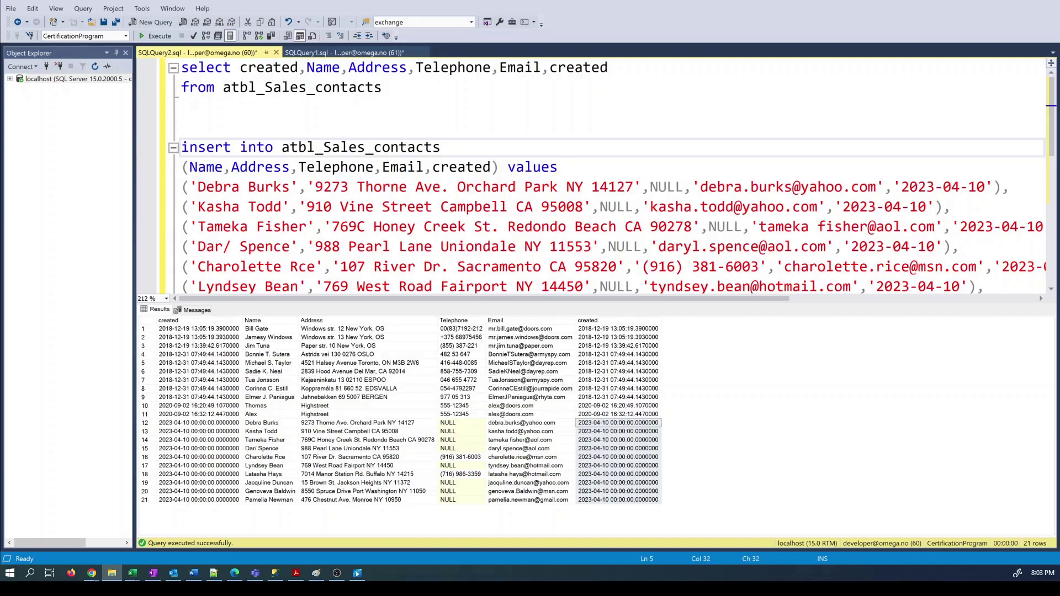
Switch to the Insert Statement Builder workbook and inspect the first value-row formula in U6.
key(alt+Tab)
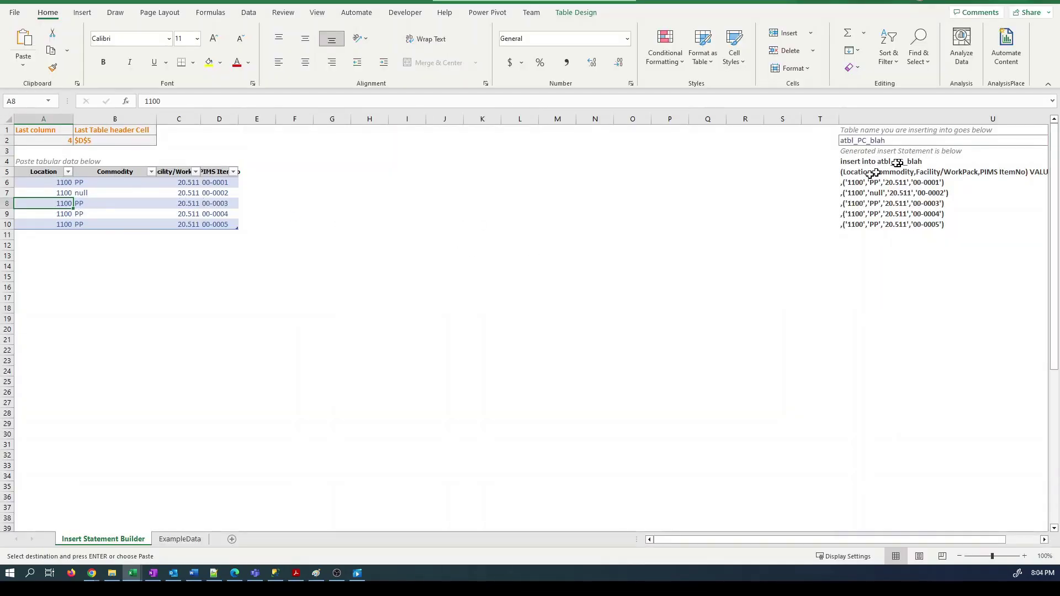
click(874, 183)
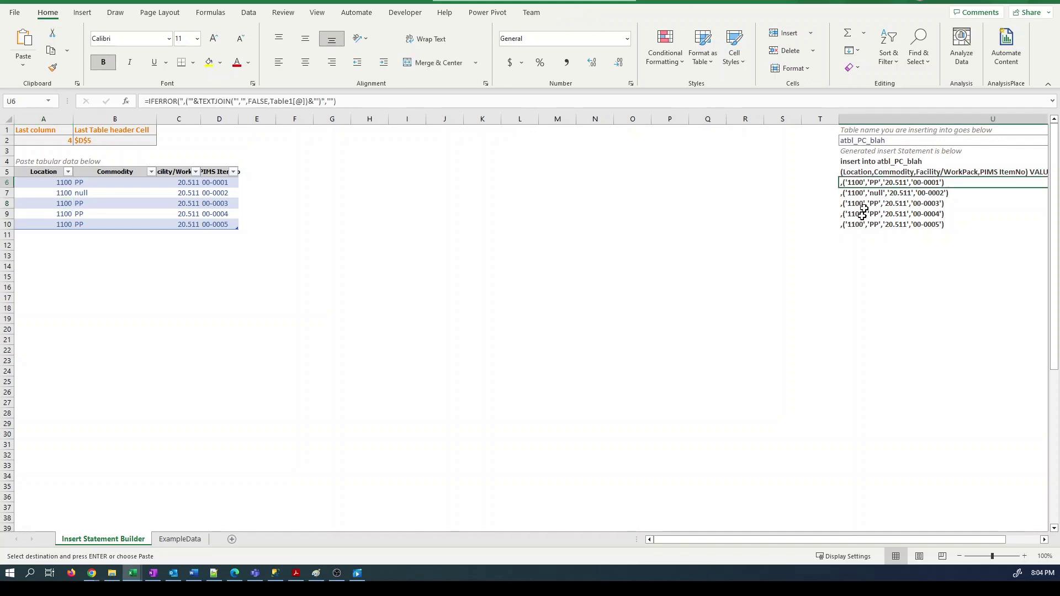